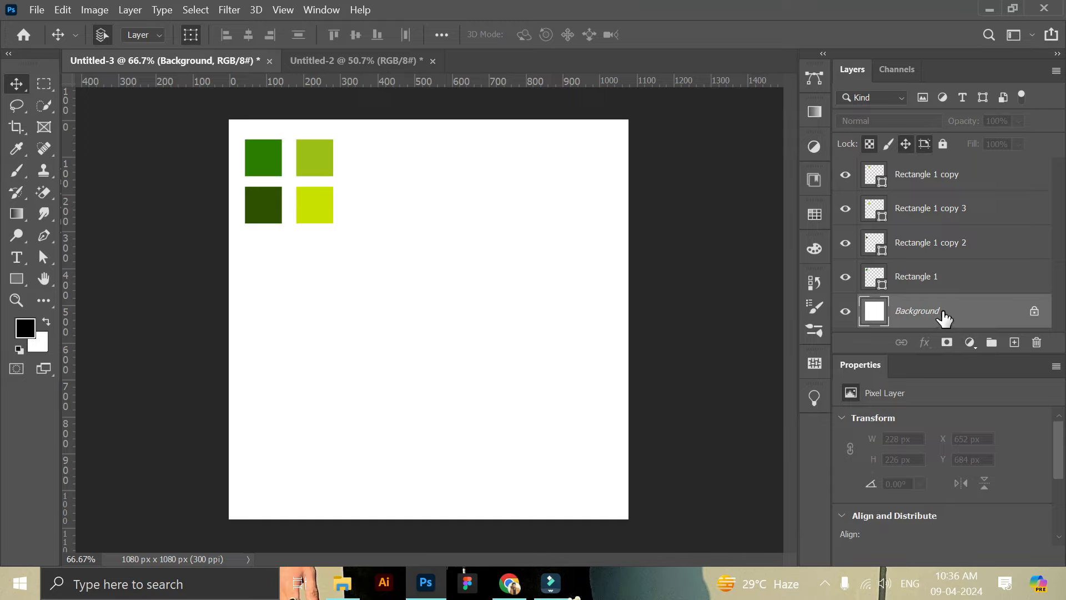
Step: Duplicate the Background layer and add a Gradient Overlay with the Radial style to the copy
drag(990, 312, 1014, 342)
click(924, 347)
click(963, 470)
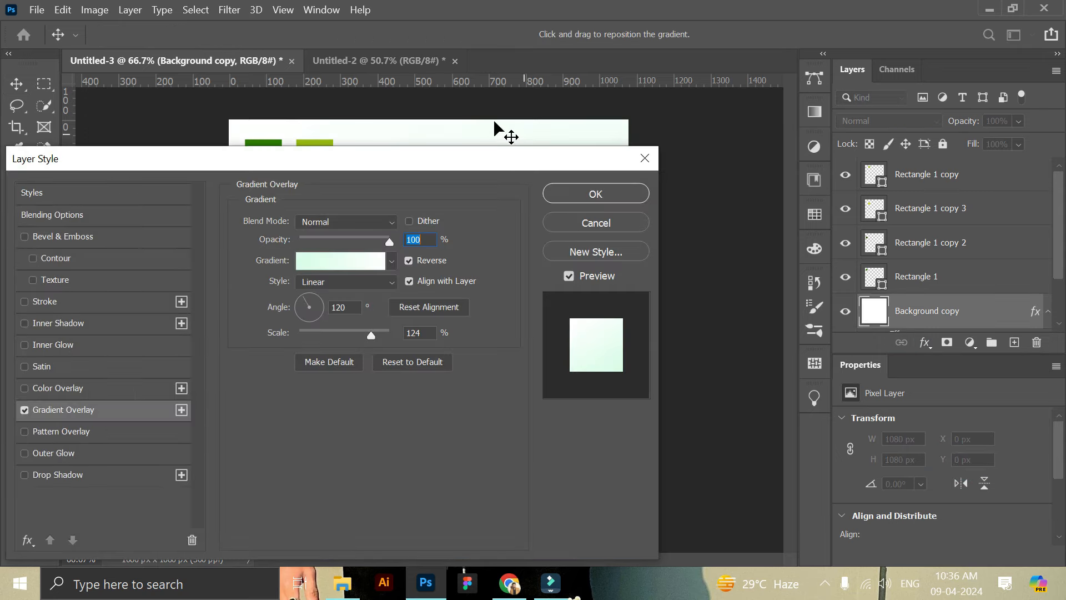
drag(464, 158, 952, 154)
click(835, 278)
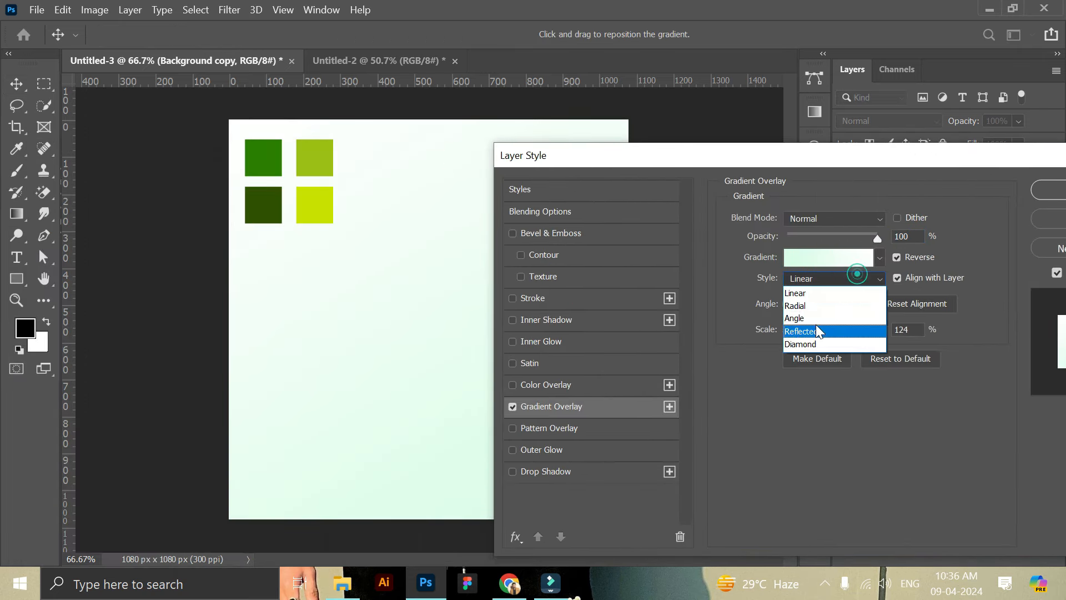
click(818, 304)
Step: Recolor the overlay gradient's left stop with the dark green swatch and its right stop with the yellow-green swatch (c9e100)
click(813, 255)
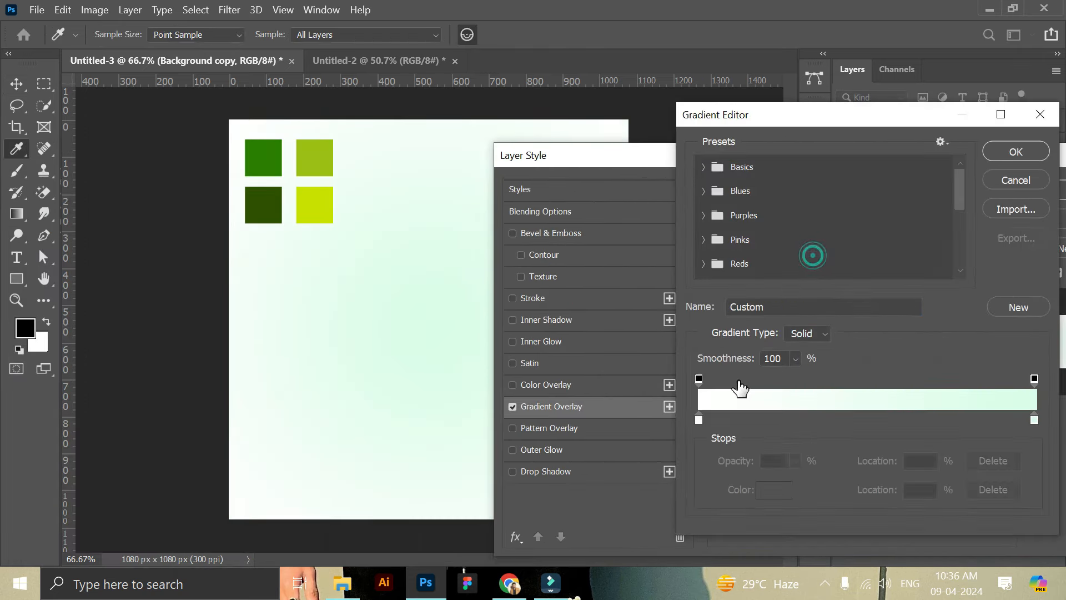
click(700, 420)
click(774, 490)
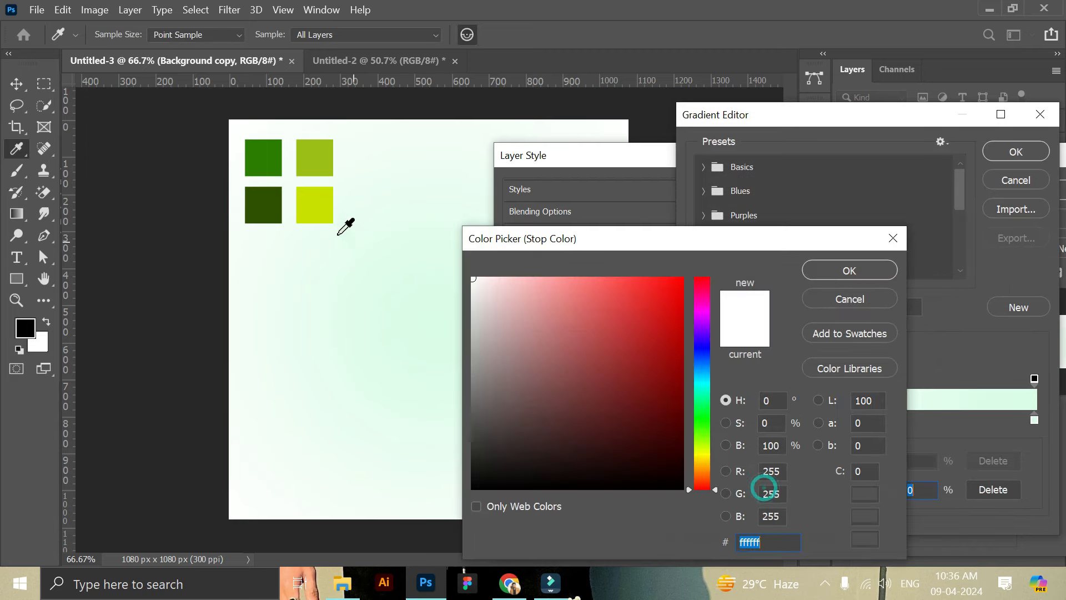
click(274, 205)
click(848, 270)
click(1034, 420)
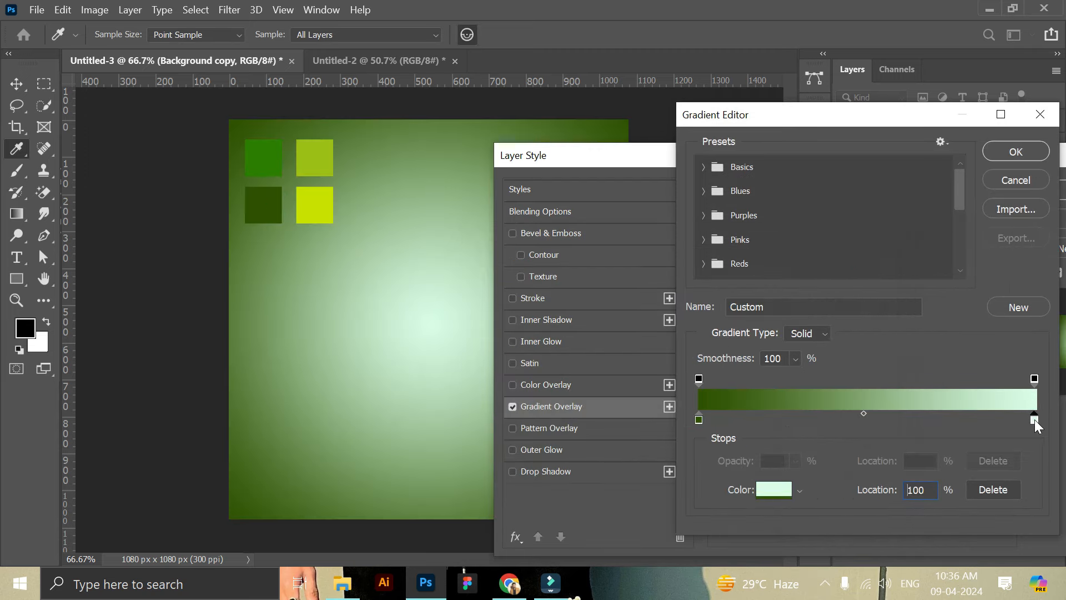
click(774, 490)
click(314, 204)
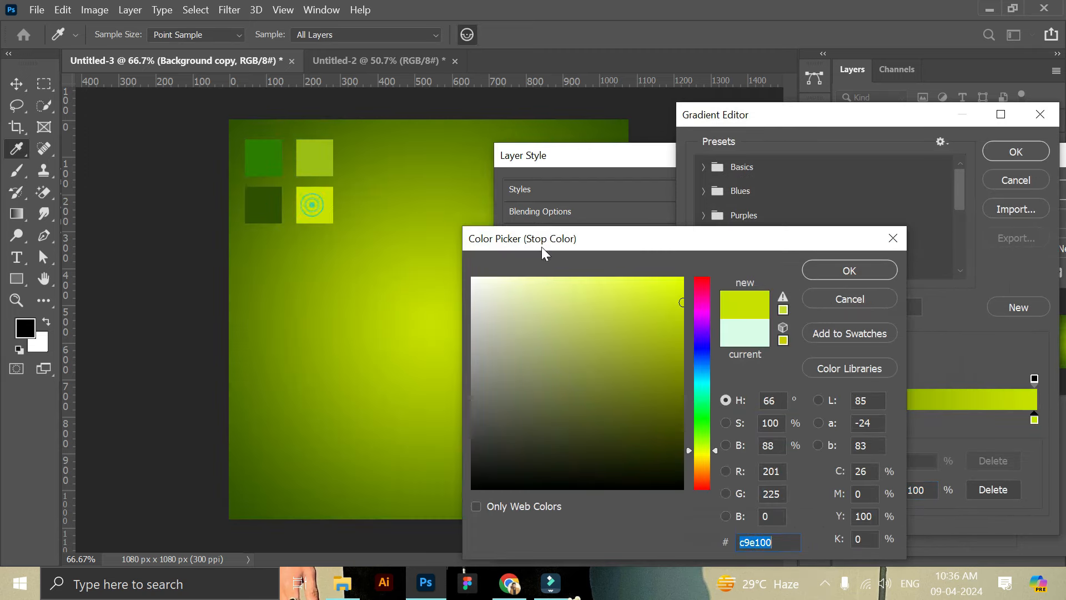
click(849, 270)
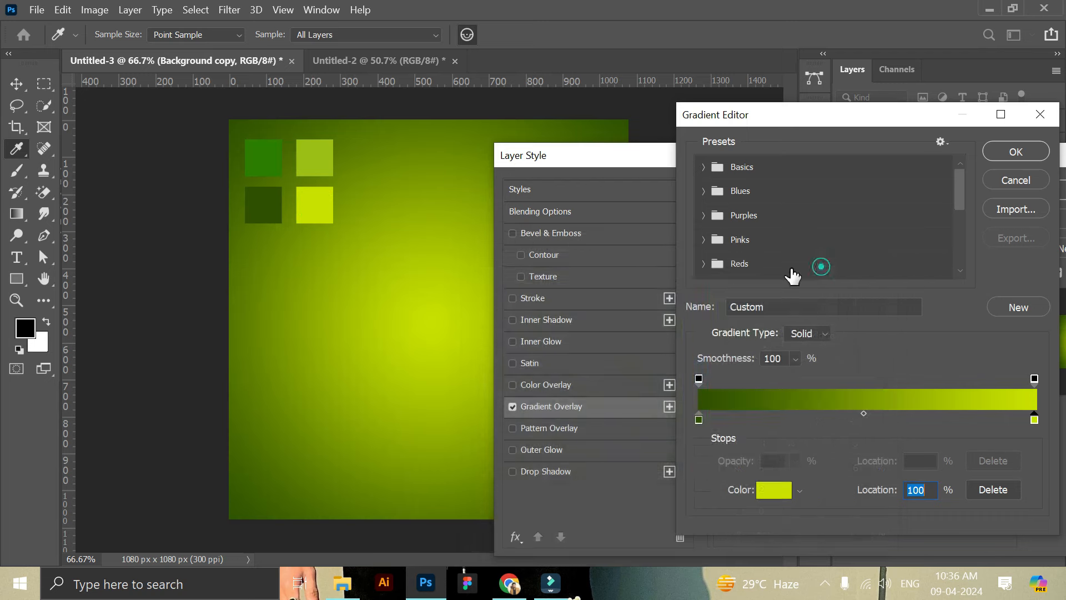
click(1016, 152)
Step: Fine-tune the radial gradient's centre on the canvas, set its scale to 119%, and apply the layer style
drag(708, 166, 485, 487)
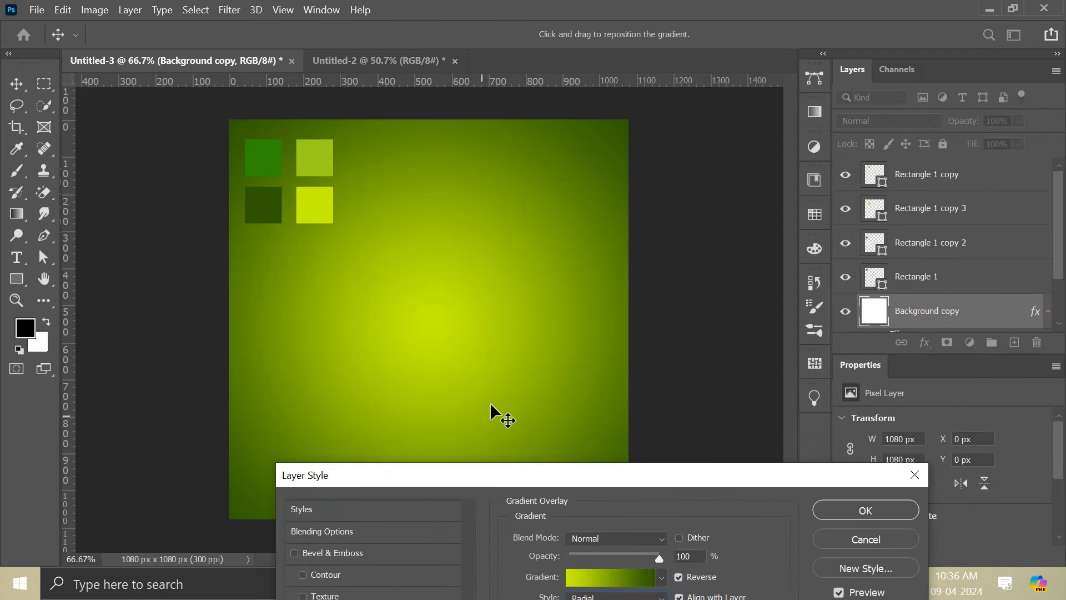
drag(488, 360, 493, 360)
drag(575, 471, 601, 394)
drag(532, 302, 535, 302)
drag(647, 394, 611, 217)
drag(630, 392, 620, 392)
drag(600, 224, 910, 205)
drag(934, 372, 938, 371)
drag(930, 195, 678, 326)
drag(564, 330, 835, 321)
drag(467, 300, 462, 304)
drag(937, 323, 703, 315)
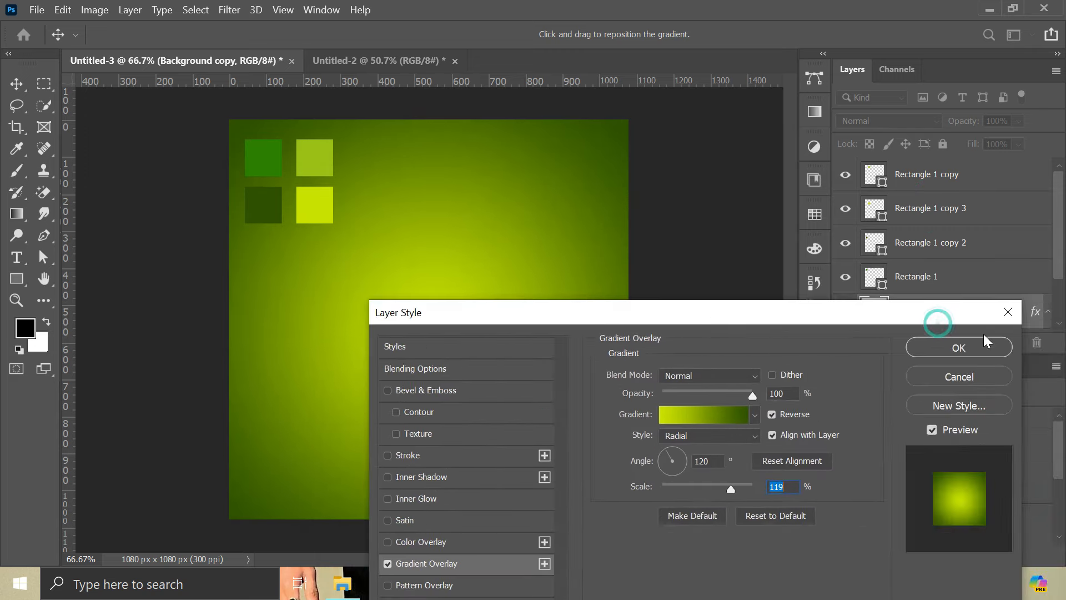
click(970, 347)
click(678, 238)
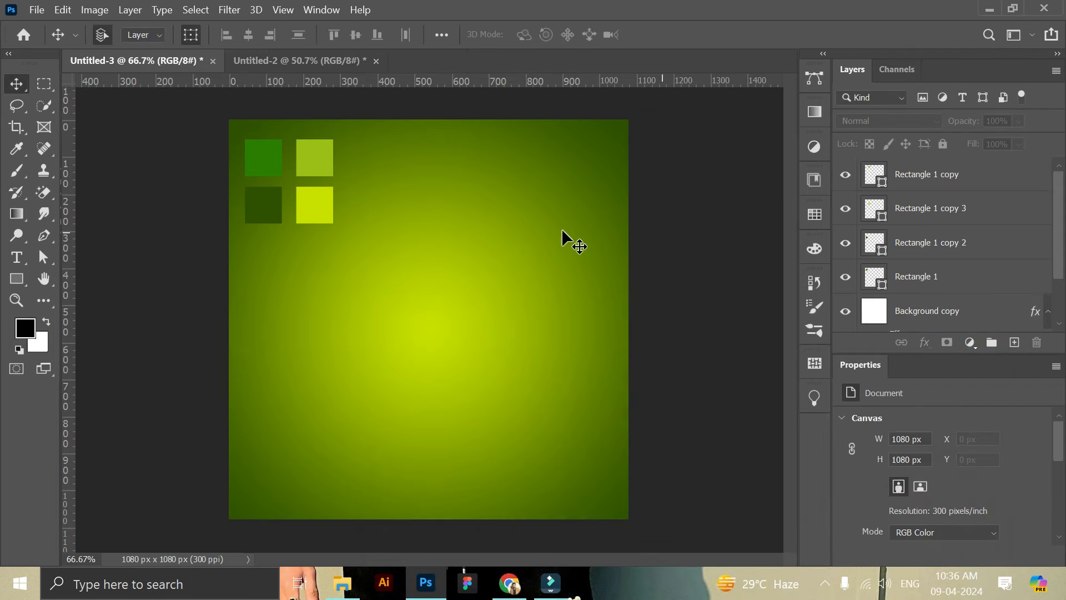
Step: Delete the two lower color swatches, Rectangle 1 copy 3 and Rectangle 1 copy 2
click(332, 213)
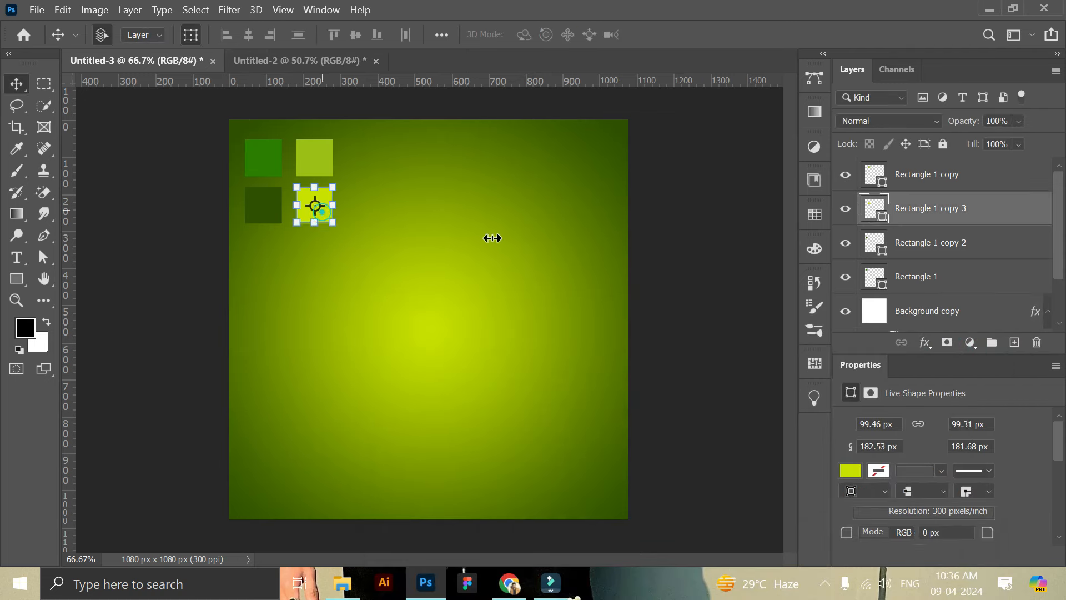
ctrl+click(914, 244)
click(1036, 343)
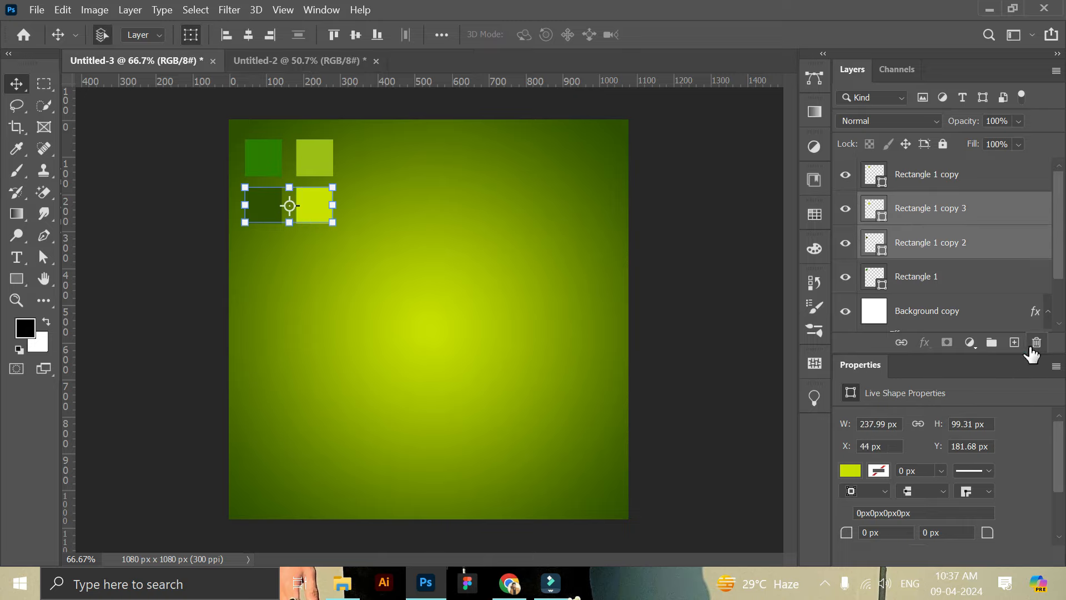
click(511, 242)
click(694, 231)
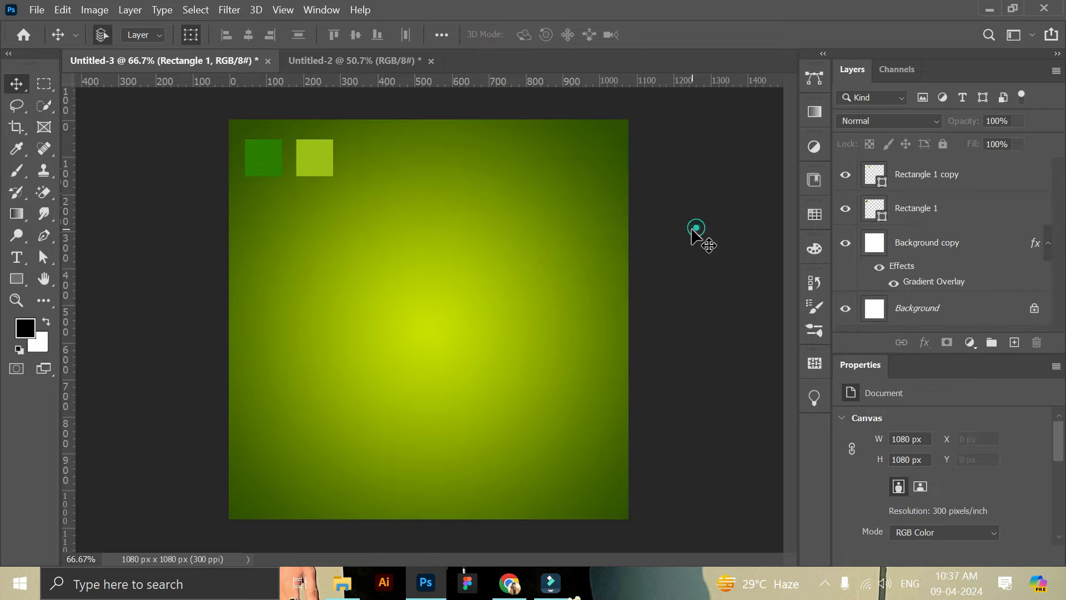
Step: Lock the Background copy layer completely
click(576, 273)
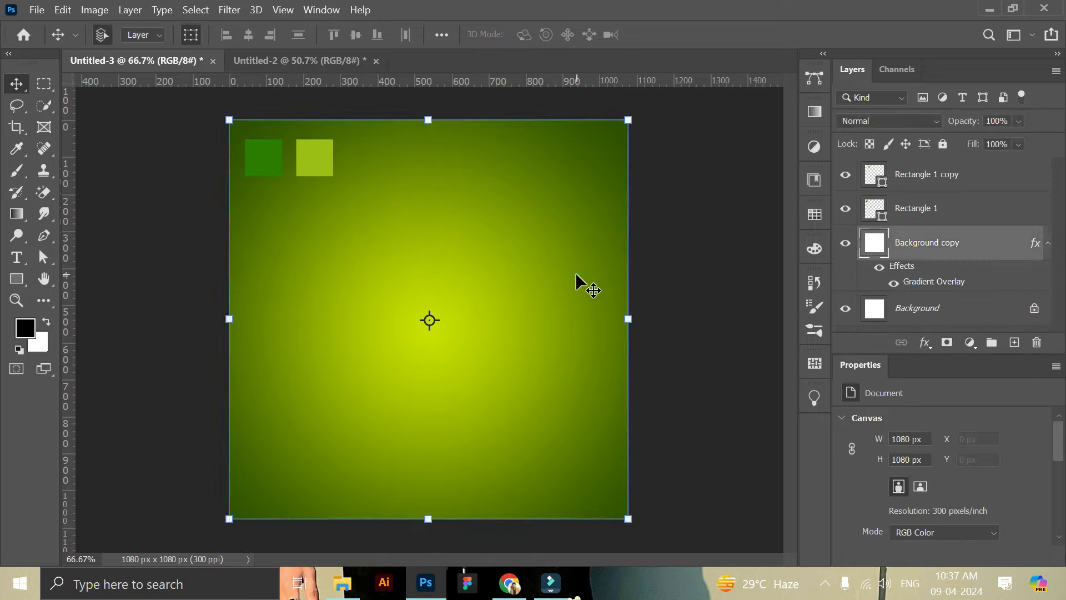
click(943, 144)
click(710, 222)
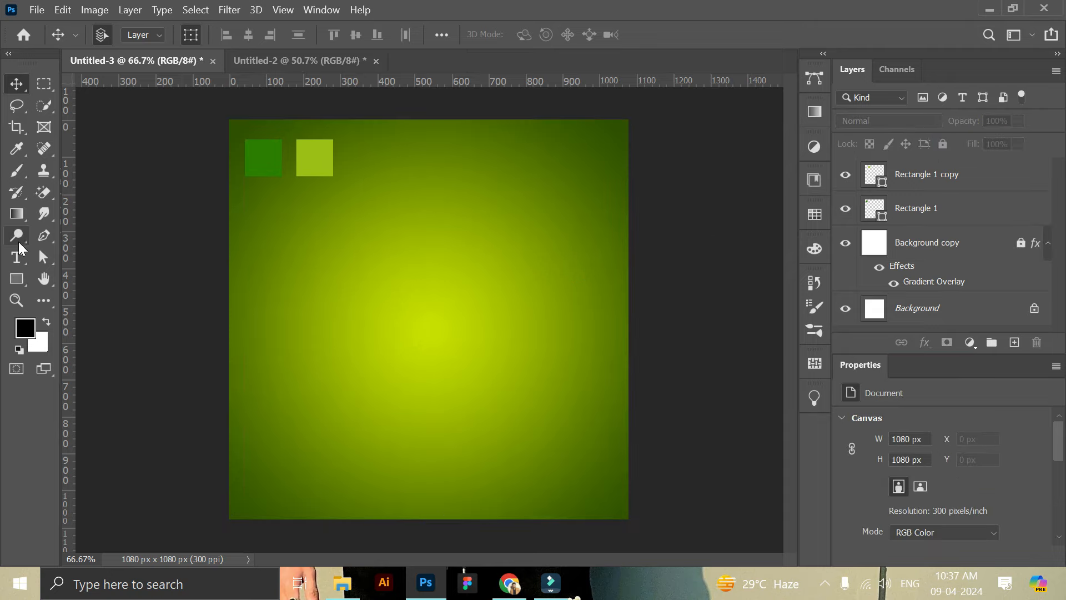
Step: Bring the lime drink glass from the Untitled-2 document into Untitled-3 and place it at the centre of the canvas
click(281, 61)
click(585, 319)
drag(603, 319, 240, 125)
drag(396, 358, 436, 408)
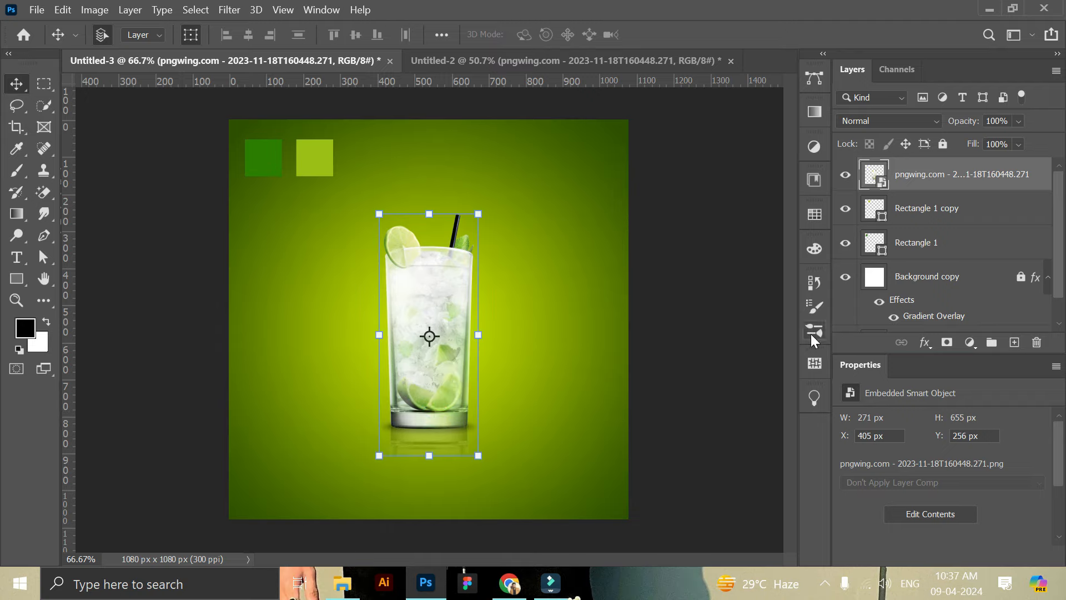
click(668, 352)
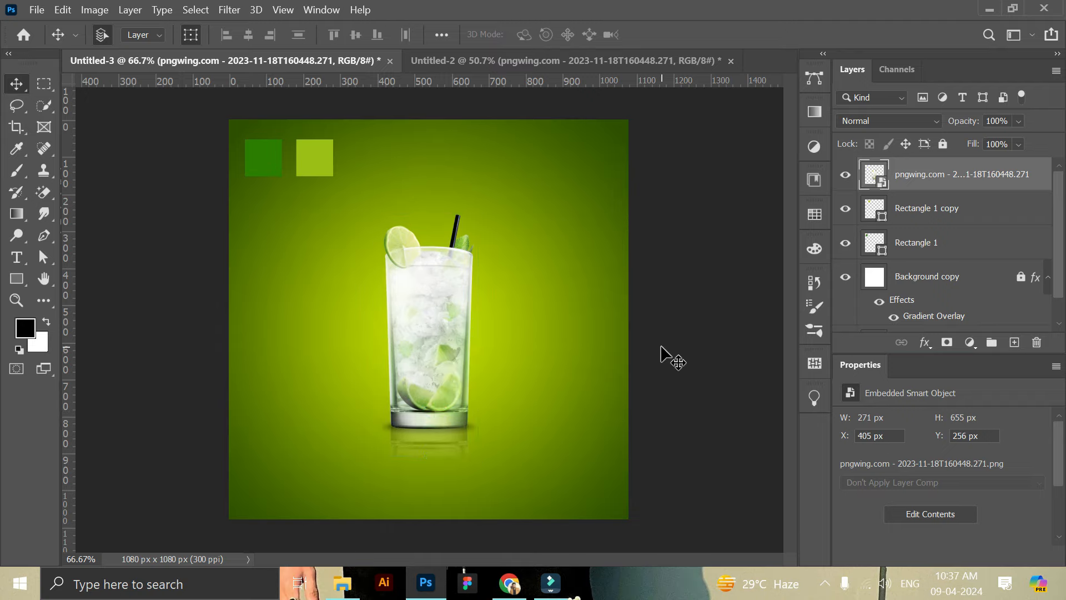
Step: Add a Lorem Ipsum text line above the glass in Fonarto Regular at 36 pt
click(16, 301)
drag(399, 281, 410, 282)
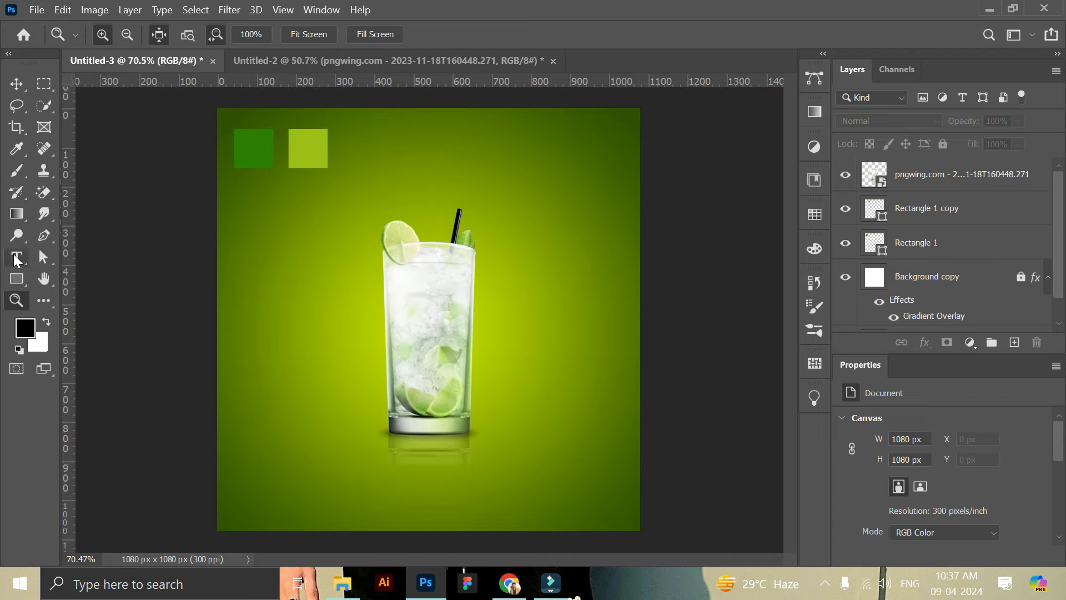
click(17, 259)
click(367, 180)
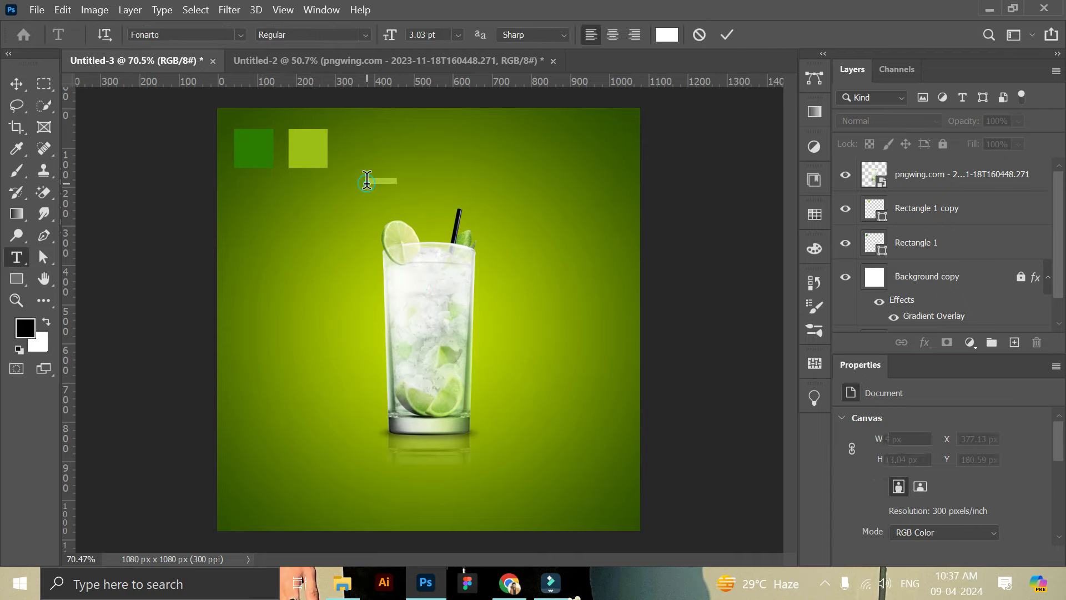
click(454, 38)
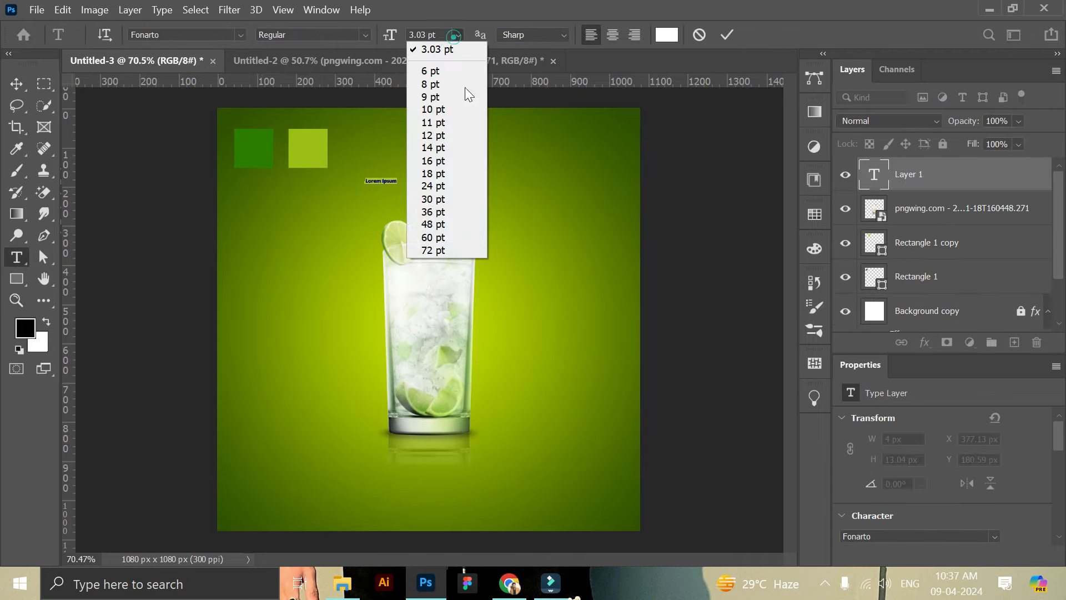
click(434, 251)
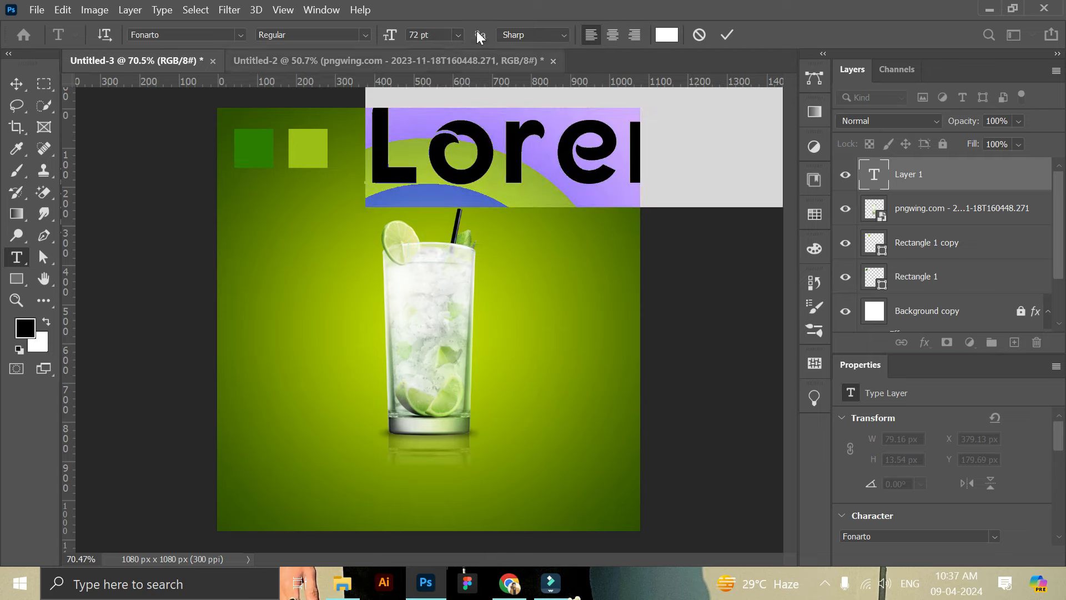
click(458, 35)
click(443, 211)
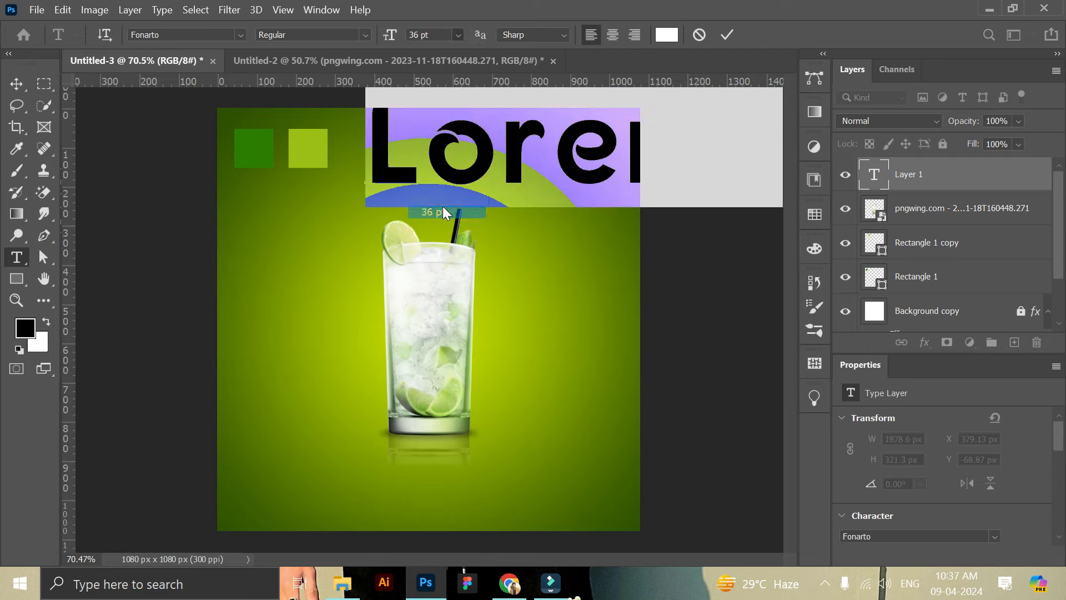
click(723, 37)
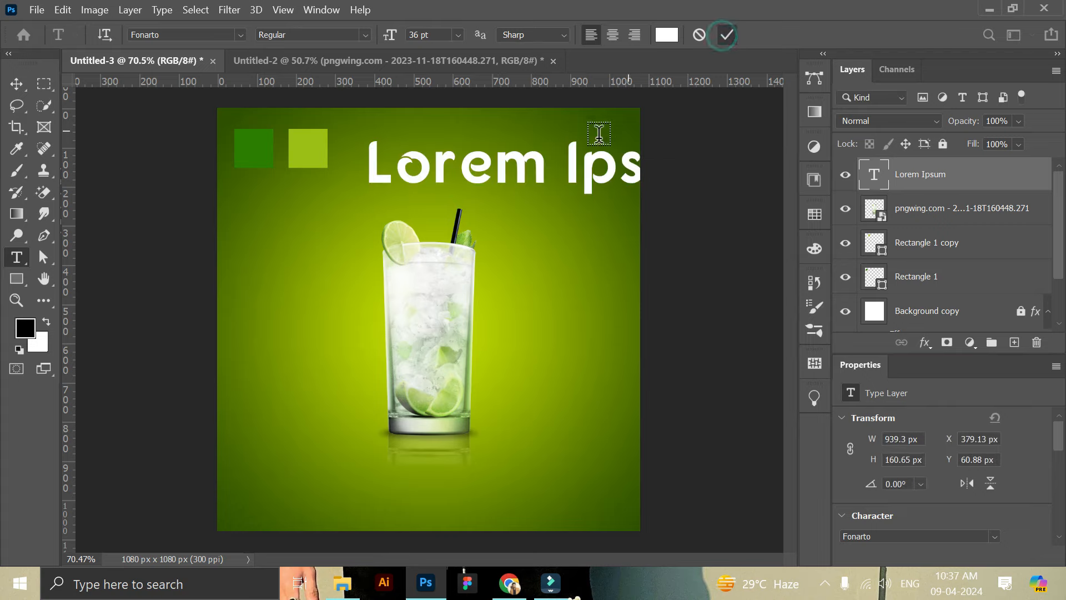
Step: Replace the placeholder text with "Lemon Juice" and move the line so it fits across the canvas just above the glass
click(22, 85)
drag(441, 157, 382, 194)
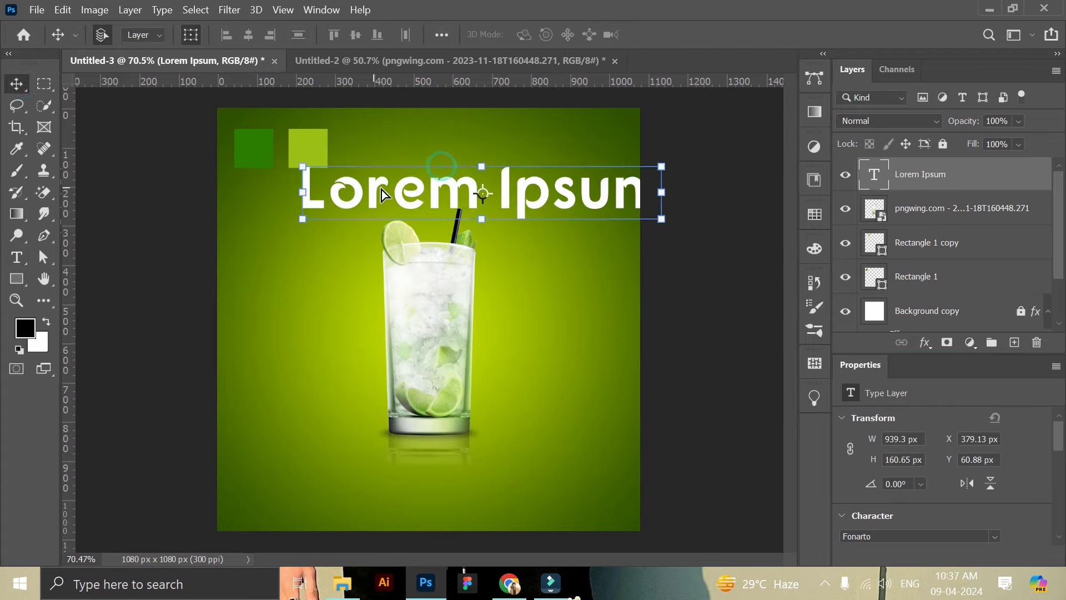
double_click(382, 189)
key(BackSpace)
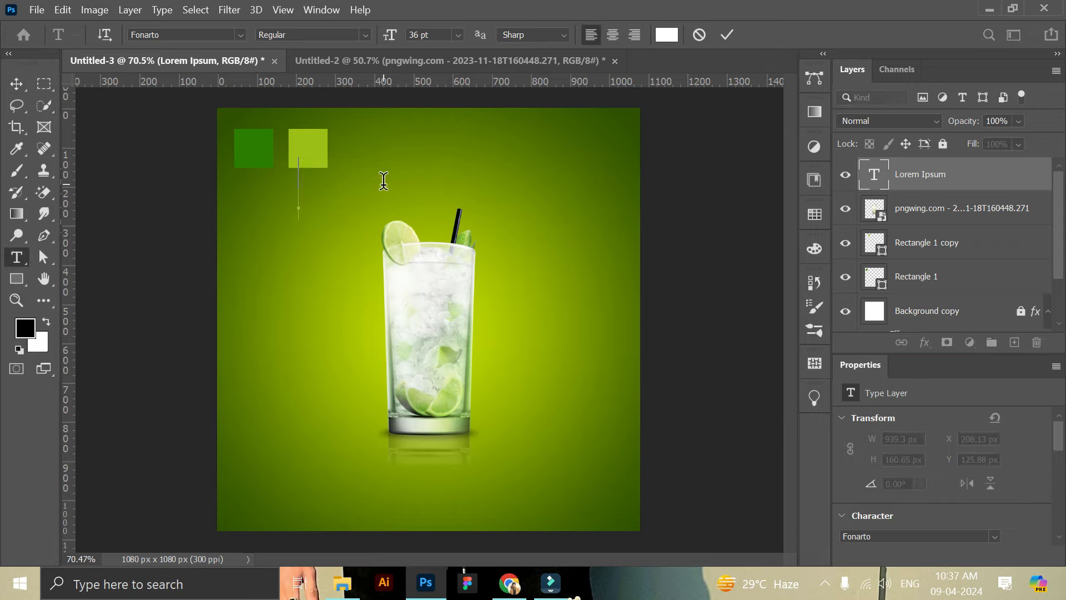
text(Lem)
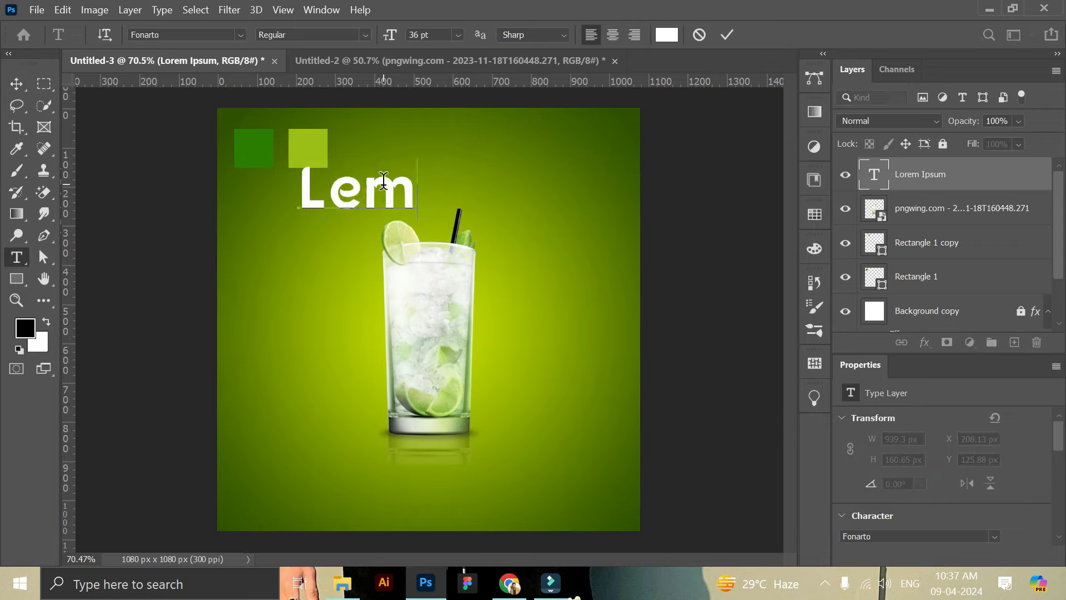
text(on Ju)
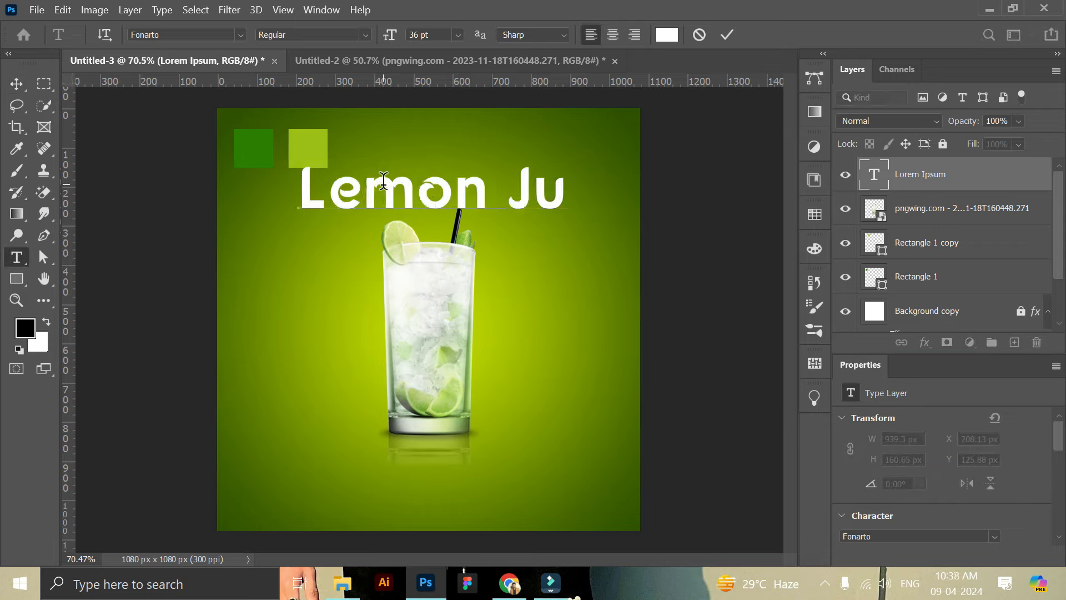
text(ice)
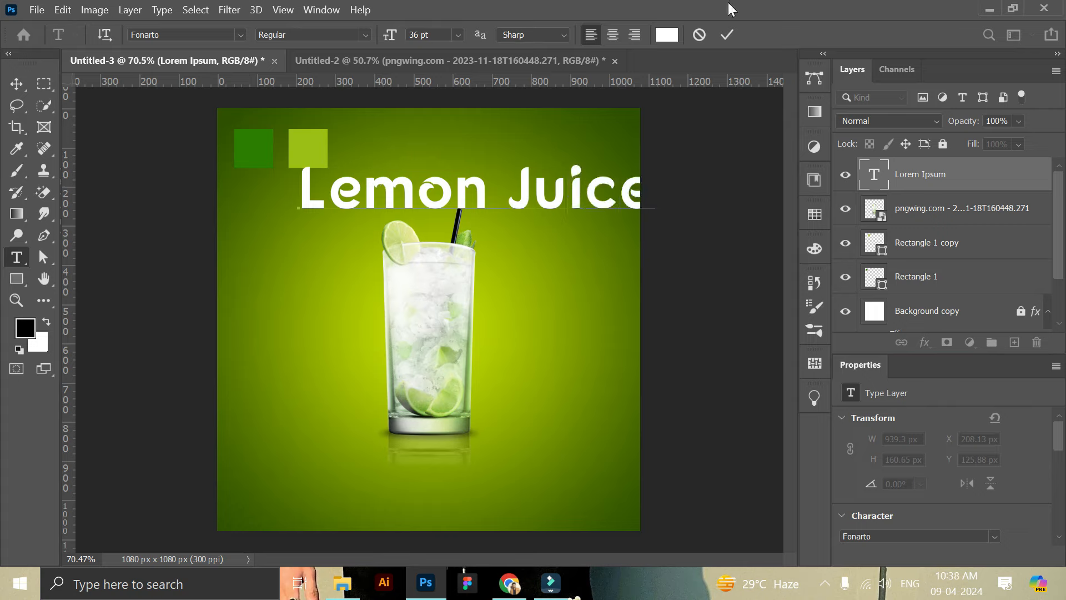
click(727, 34)
key(v)
drag(577, 196, 532, 206)
Step: Set the Lemon Juice text to all caps with a tracking of 10
scroll(988, 508, down, 5)
scroll(986, 512, down, 3)
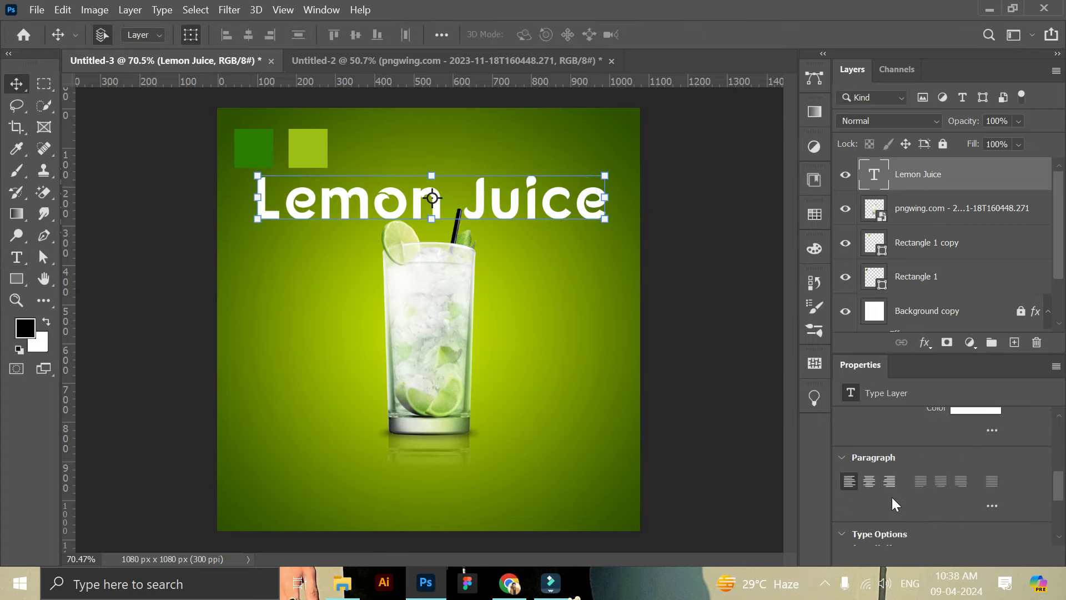
click(848, 531)
scroll(960, 488, up, 4)
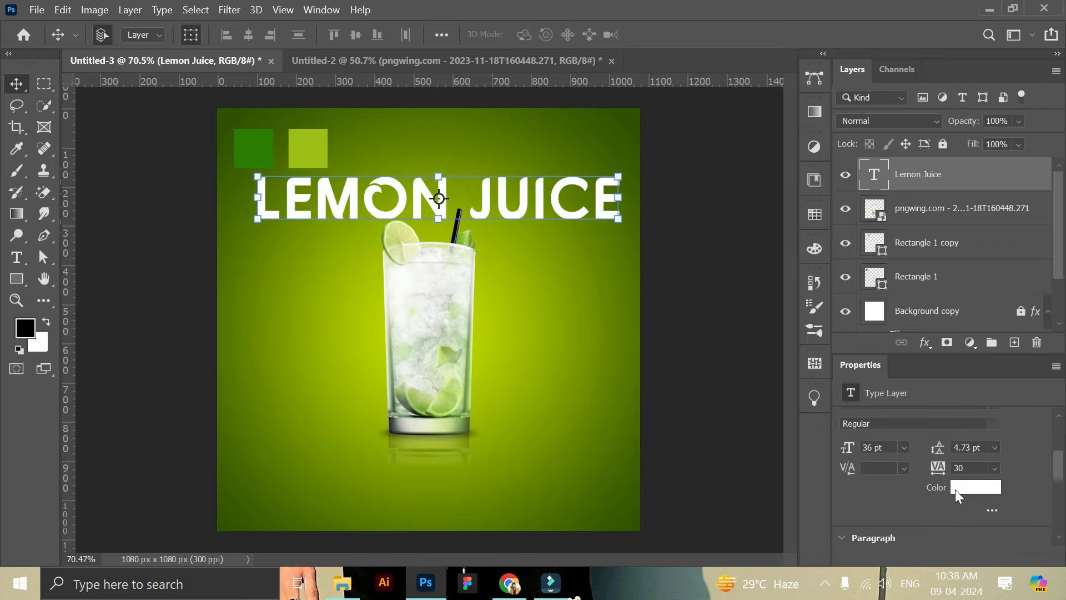
scroll(999, 505, down, 2)
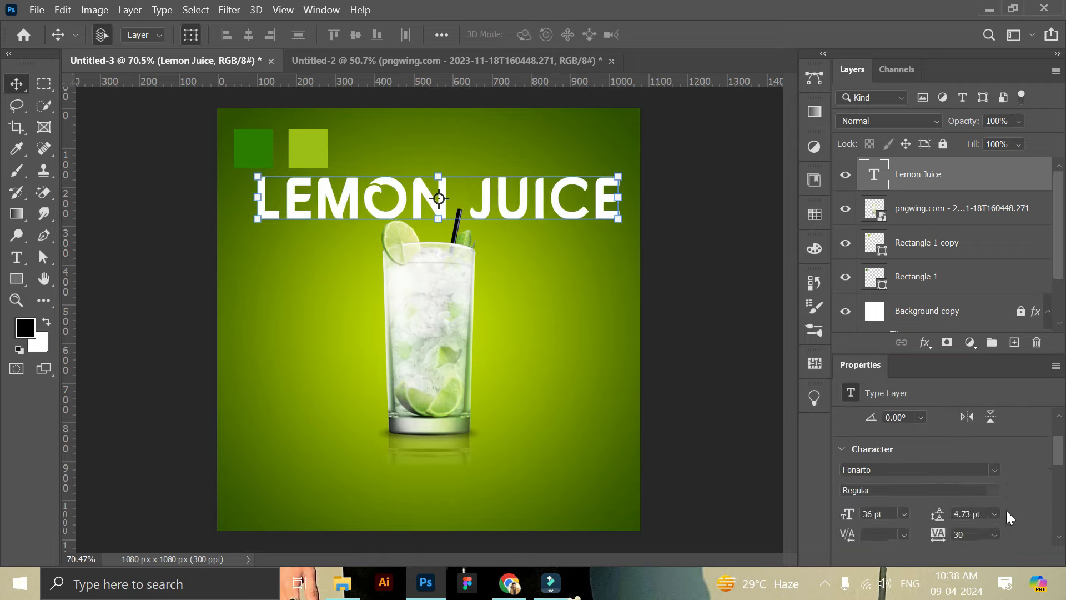
click(994, 517)
click(976, 443)
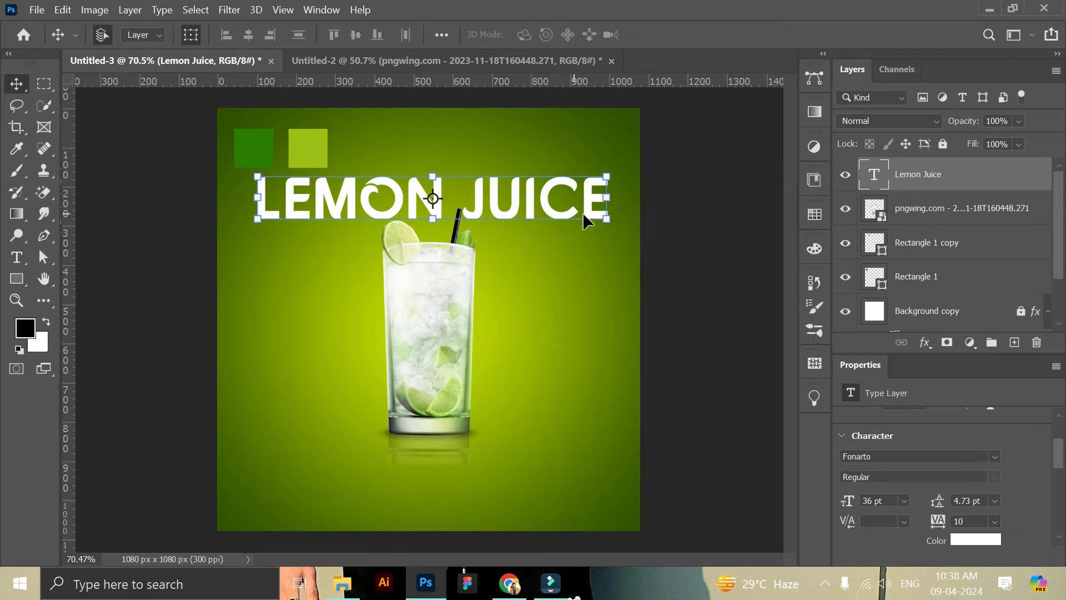
Step: Scale the Lemon Juice title down to about 67% and centre it horizontally above the glass
drag(607, 224, 497, 192)
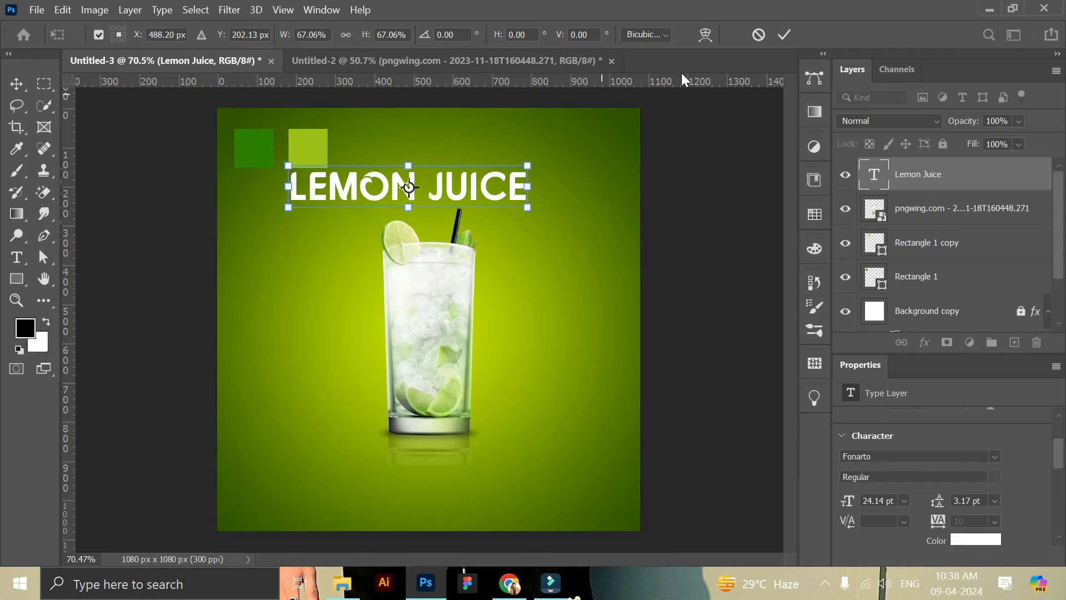
click(783, 35)
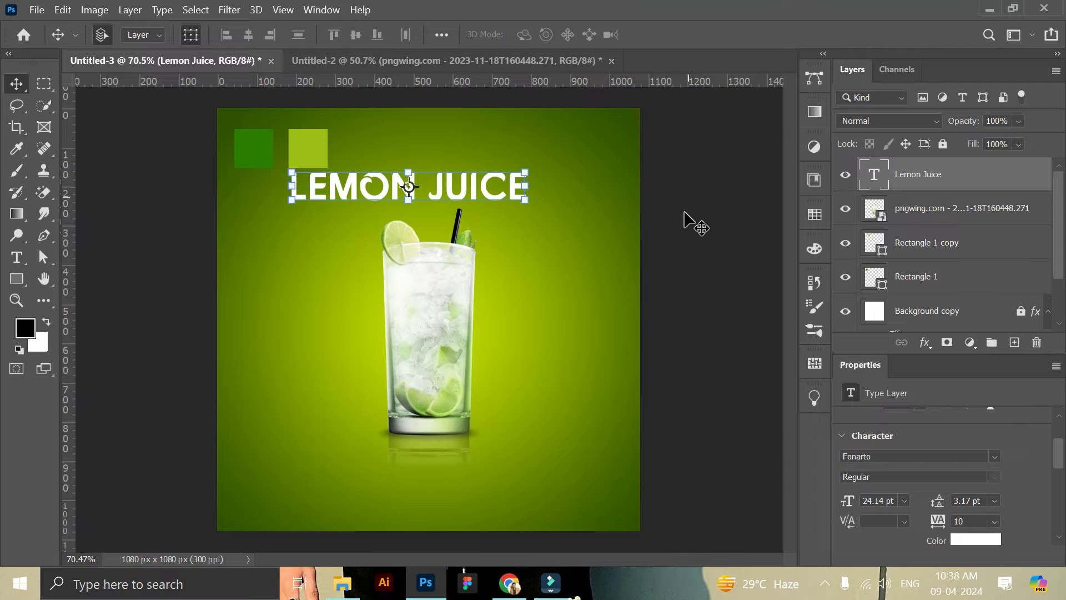
click(598, 203)
drag(487, 188, 498, 188)
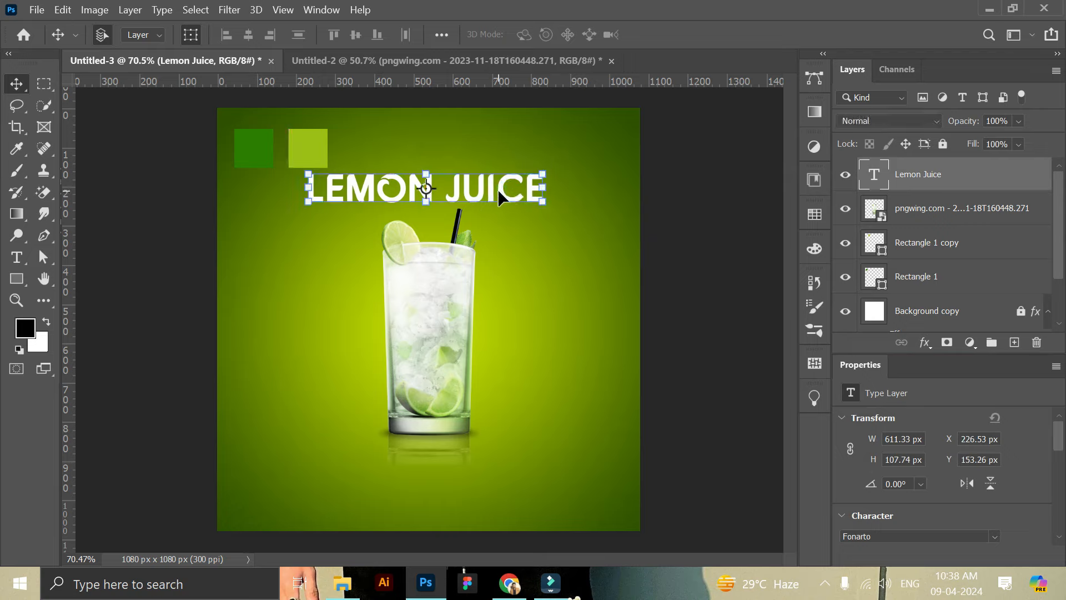
Step: Nudge the Lemon Juice title to X 234.53 px and add a 4 px outside stroke with a gradient fill
click(647, 238)
drag(502, 189, 508, 193)
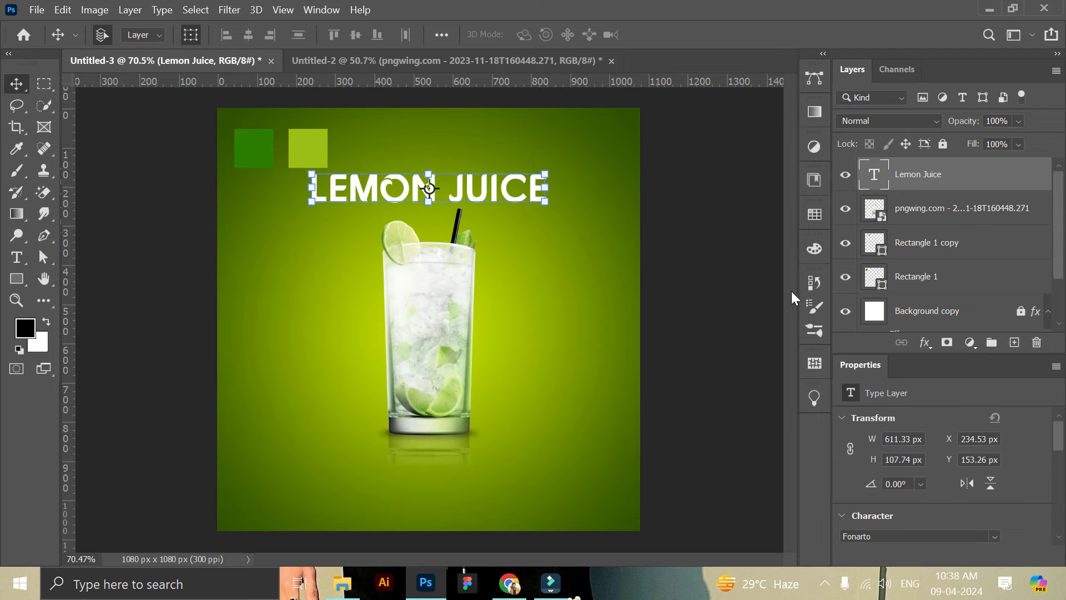
click(925, 343)
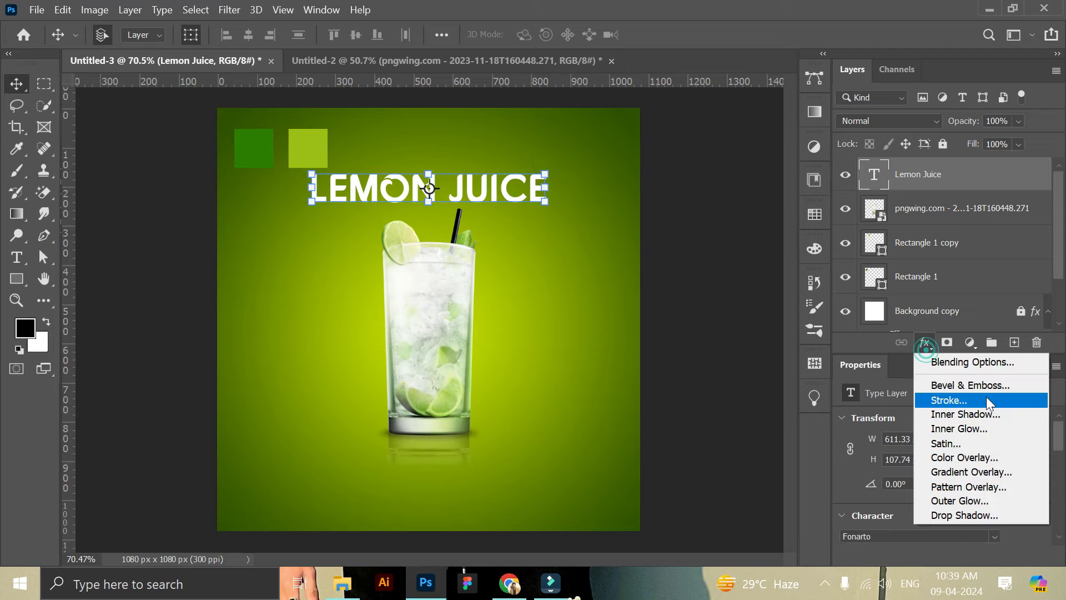
click(961, 400)
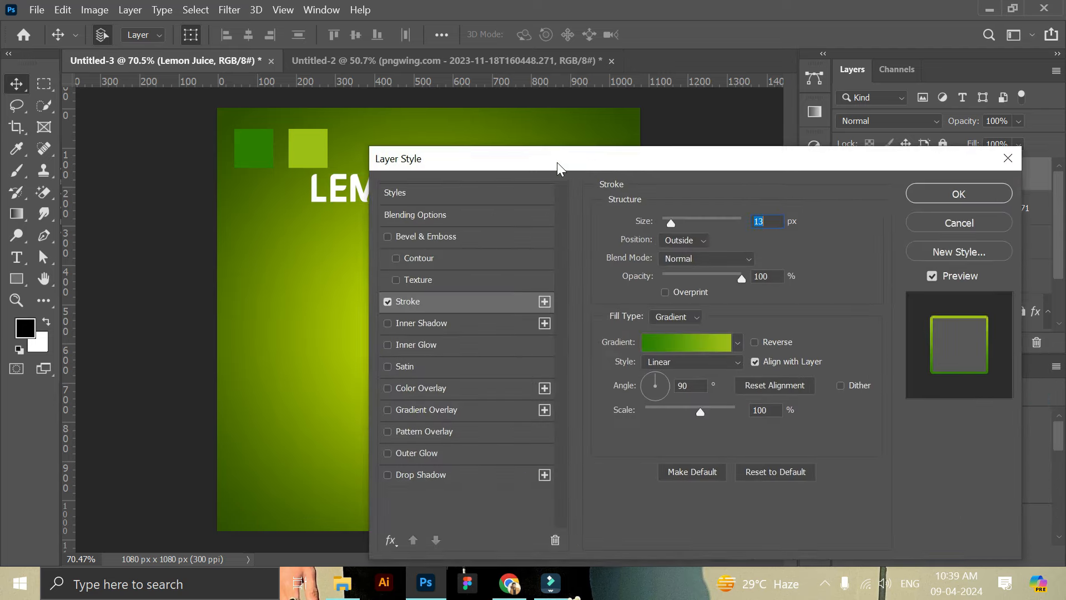
drag(557, 162, 697, 162)
drag(808, 220, 793, 223)
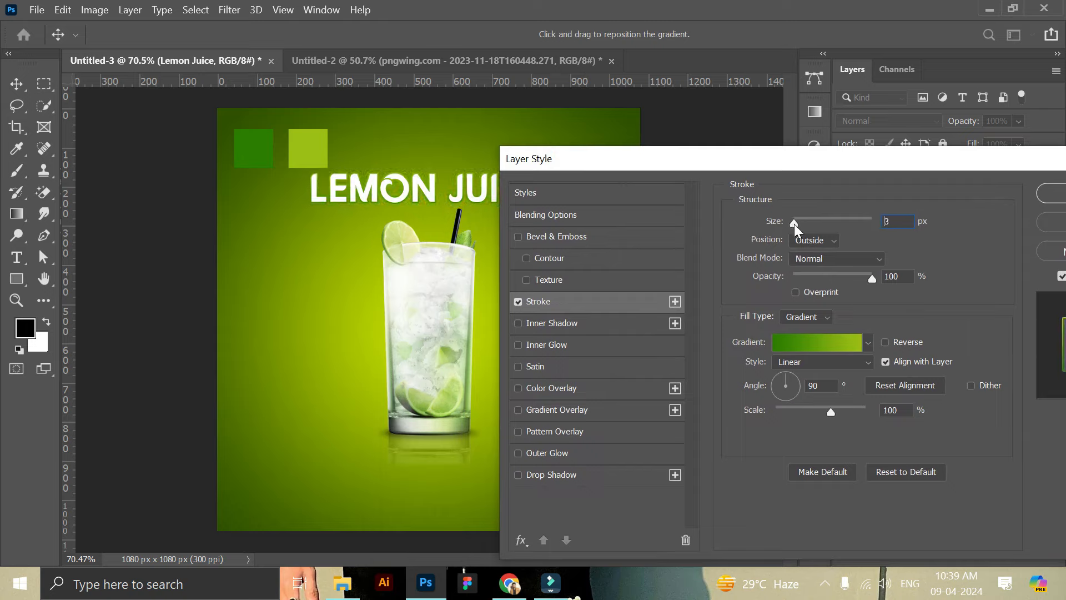
drag(796, 224, 797, 224)
text(4)
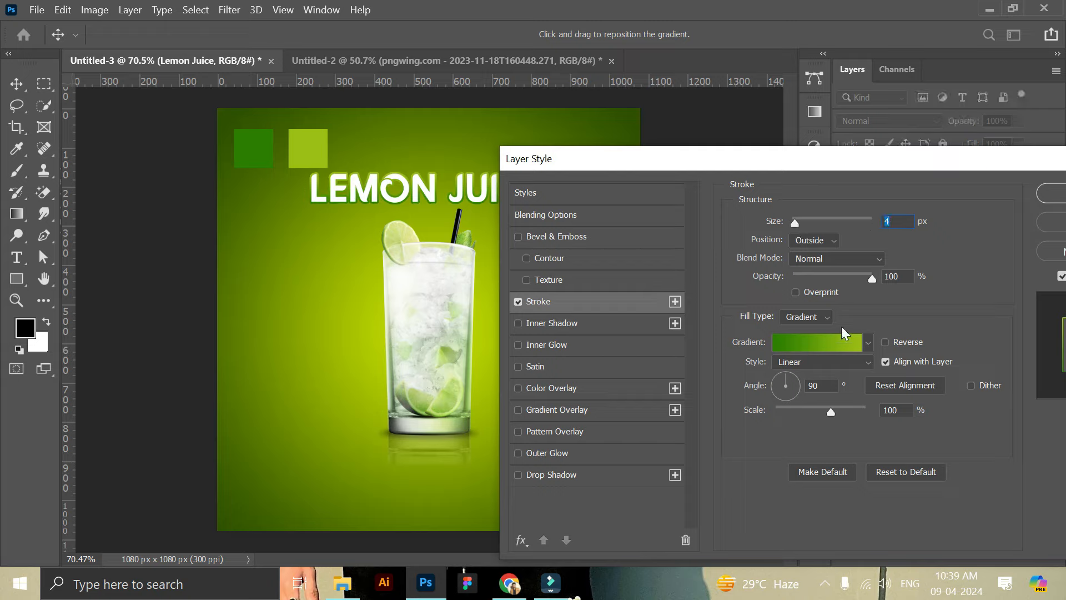
click(814, 240)
click(818, 256)
Step: Set the stroke's linear gradient from dark green #2c7e00 to light green #9cbe15 and apply it to the title
click(838, 342)
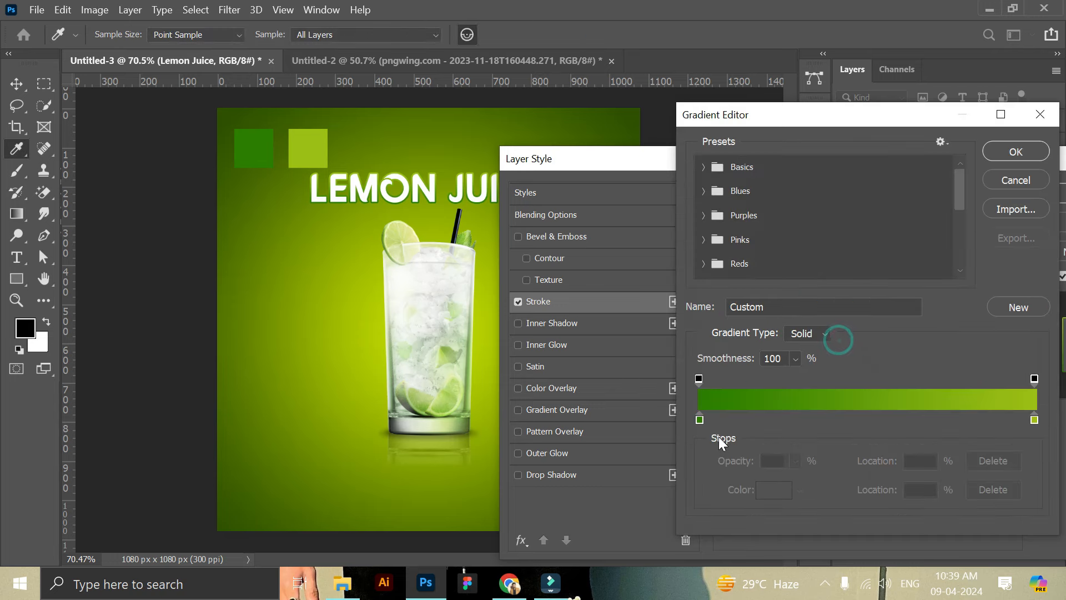
click(699, 420)
click(775, 489)
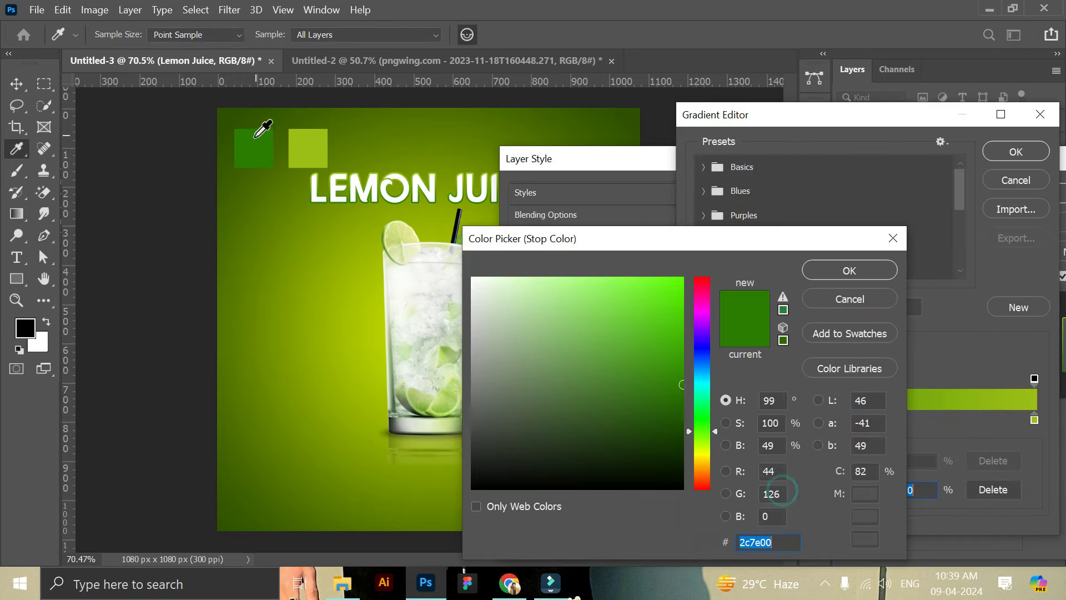
click(854, 271)
click(1034, 420)
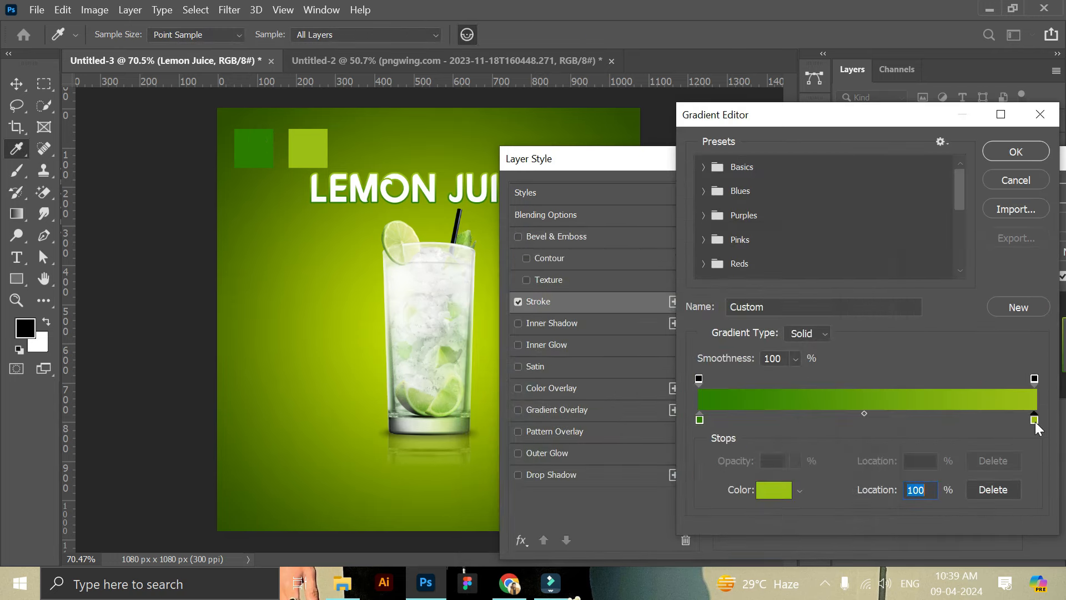
click(776, 491)
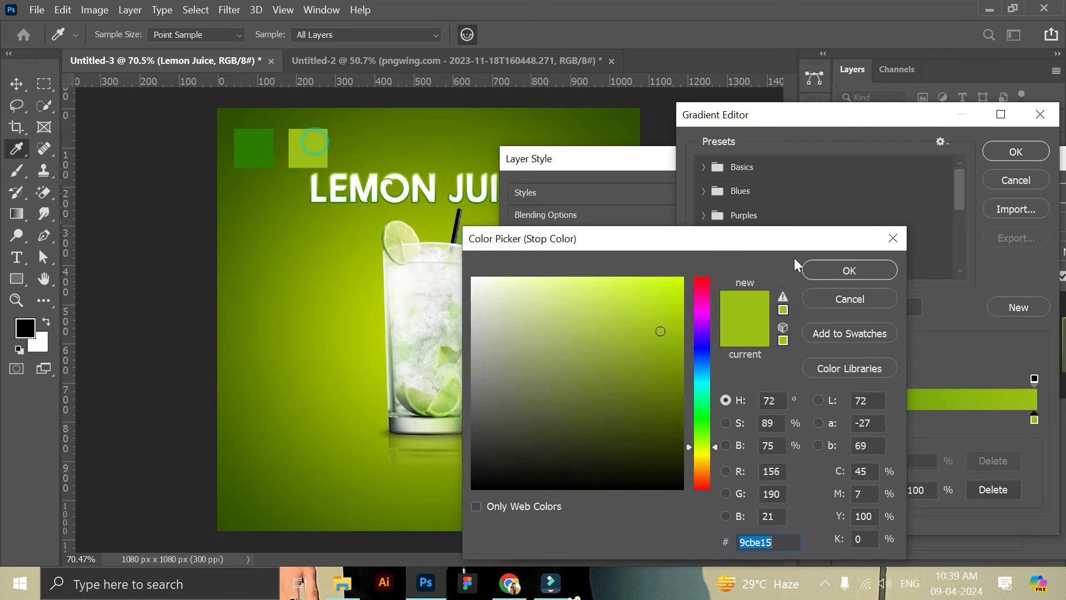
click(843, 272)
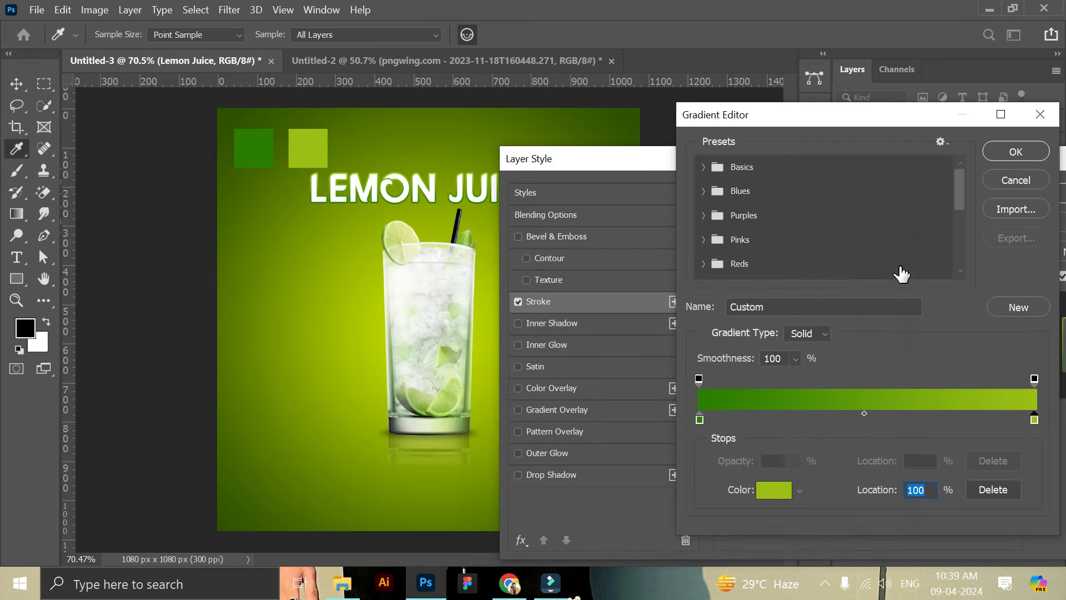
click(1022, 160)
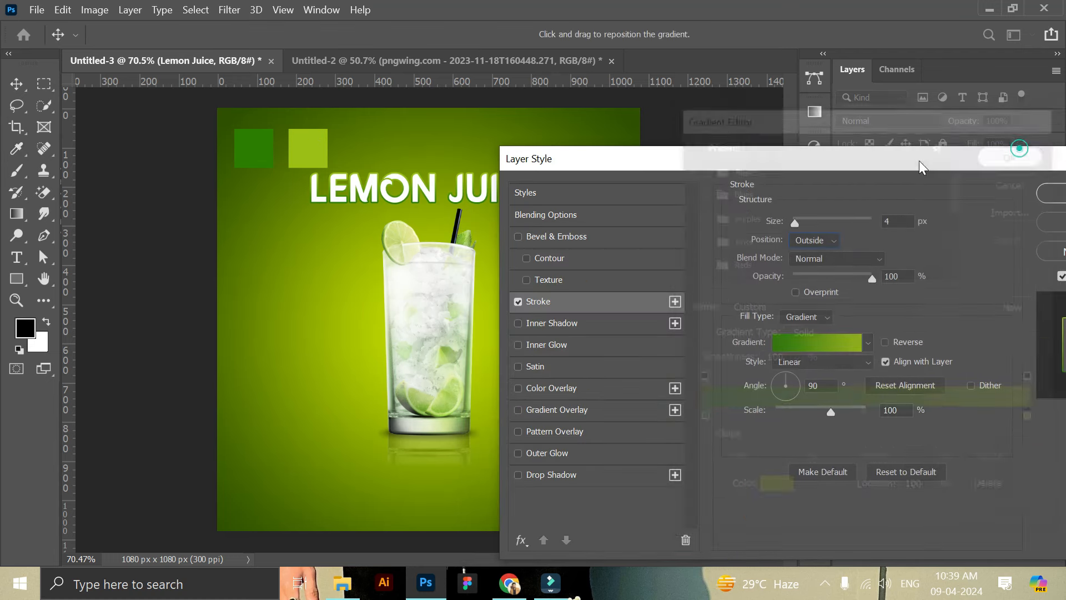
drag(732, 156, 725, 149)
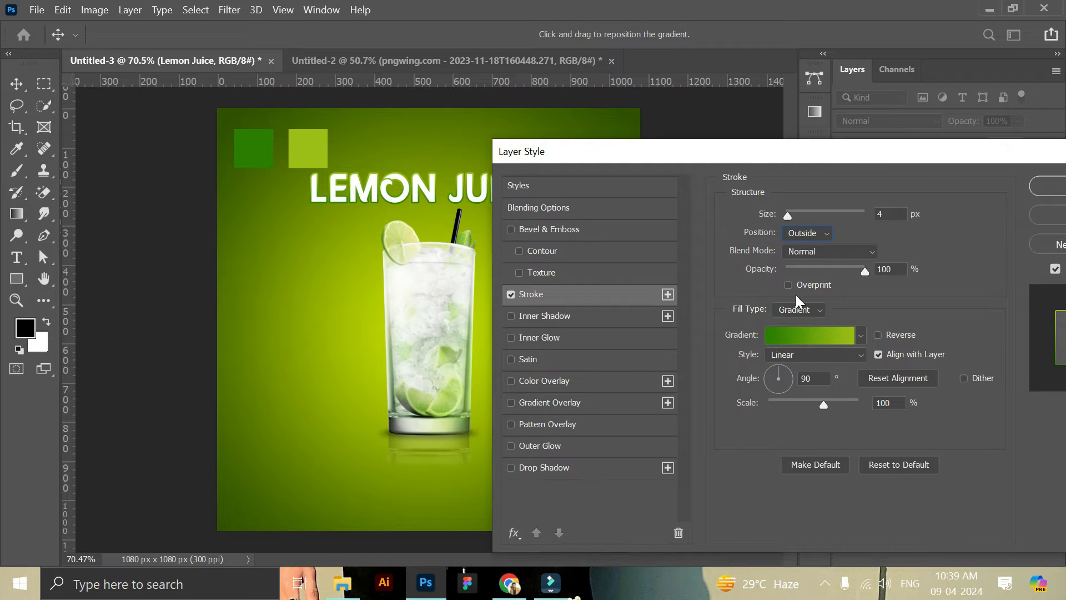
mouse_move(669, 148)
mouse_down()
mouse_move(737, 261)
mouse_move(704, 200)
mouse_move(665, 165)
mouse_up()
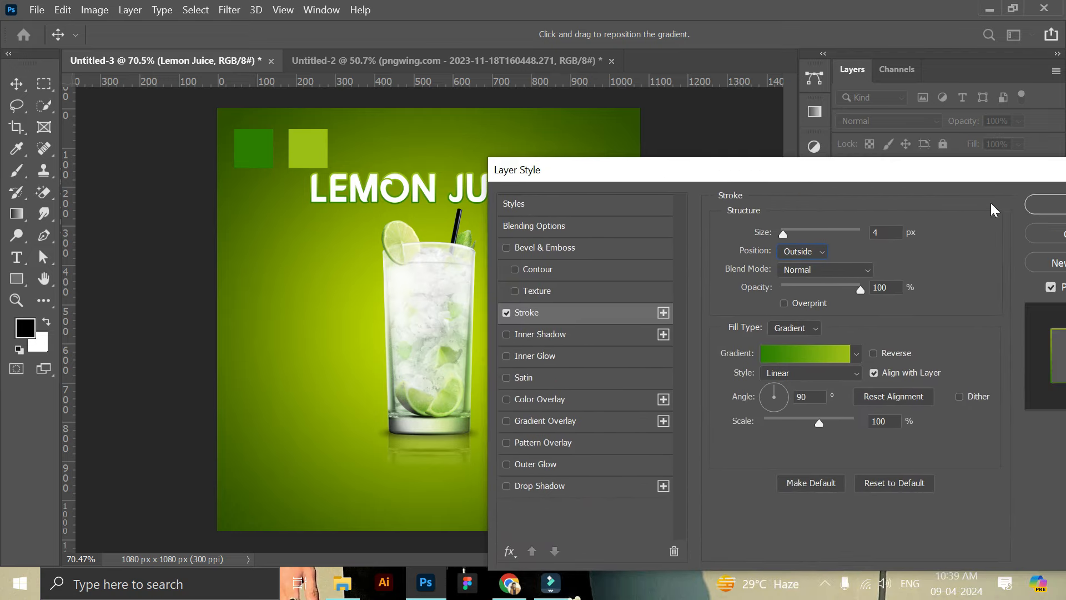
click(1038, 206)
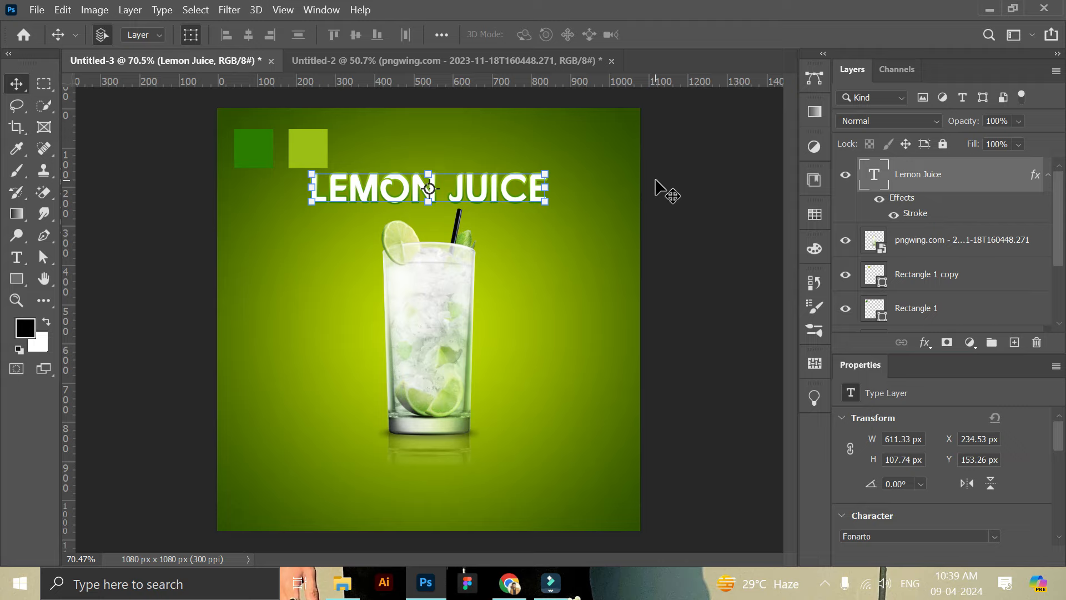
Step: Add a Multiply drop shadow to the Lemon Juice title with 40% opacity, 13 px distance and 15 px size
click(924, 342)
click(973, 517)
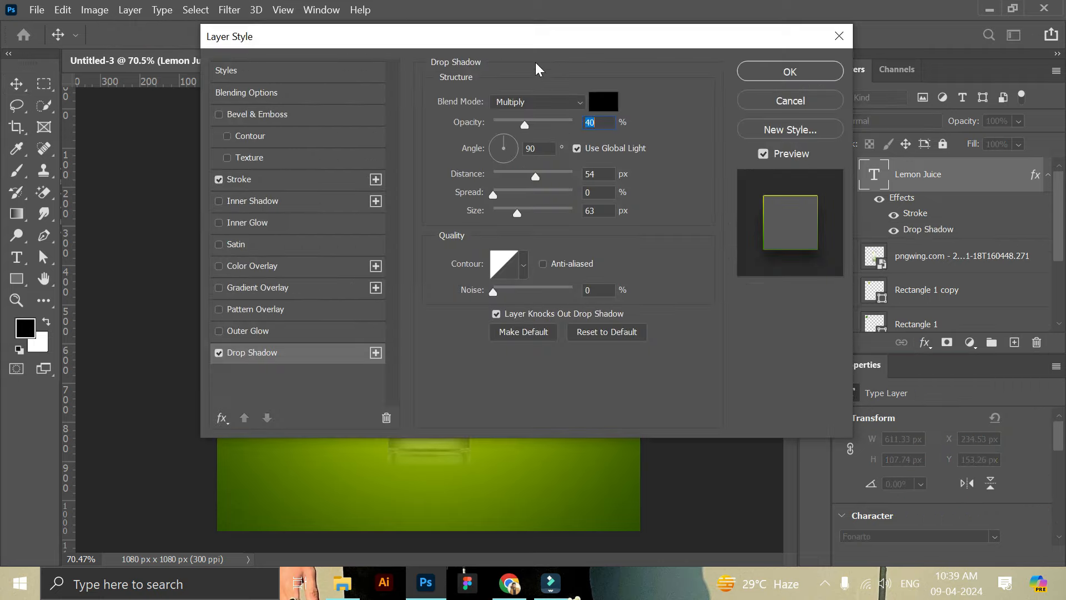
drag(571, 42, 801, 132)
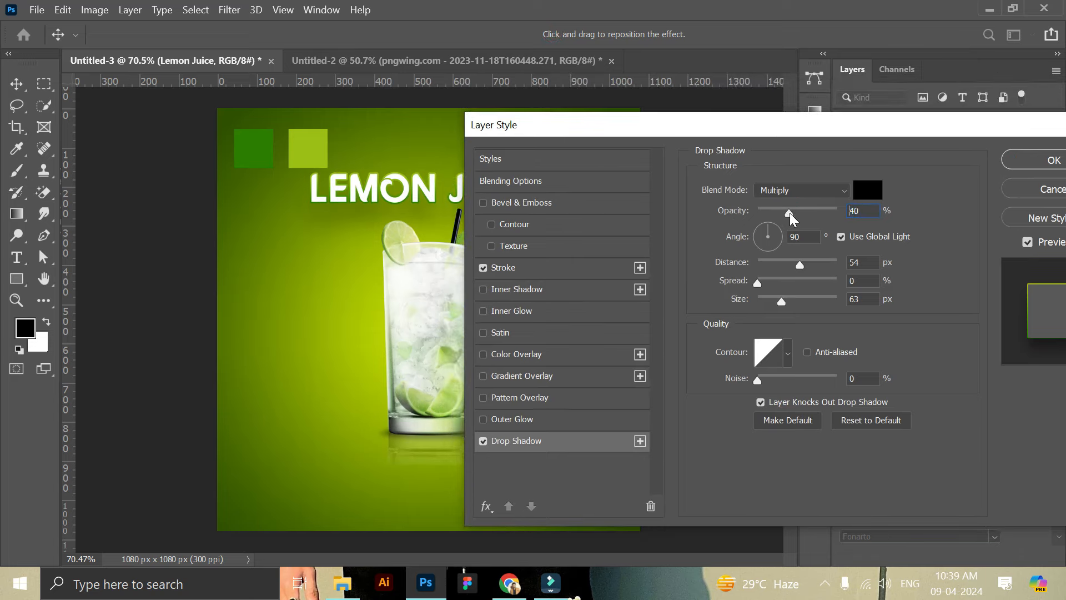
drag(800, 264, 771, 261)
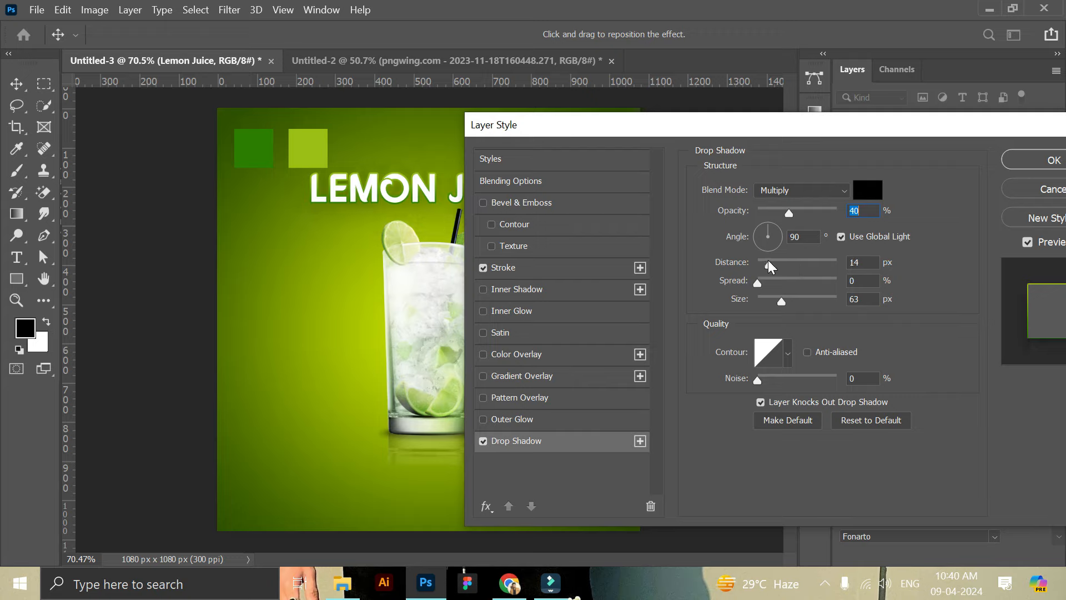
drag(769, 260, 772, 260)
drag(782, 301, 768, 300)
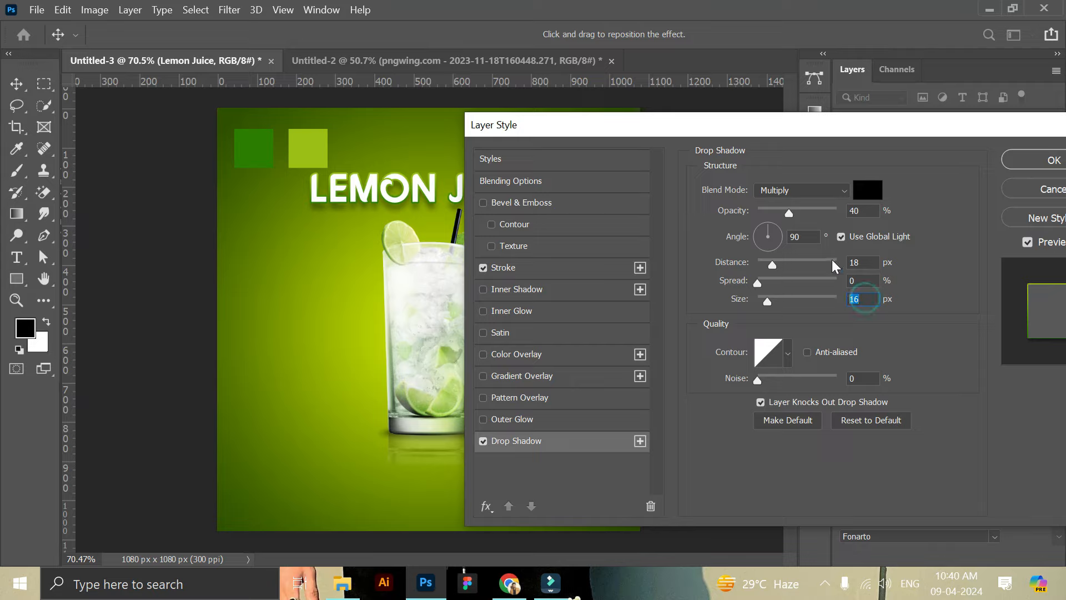
text(15)
text(13)
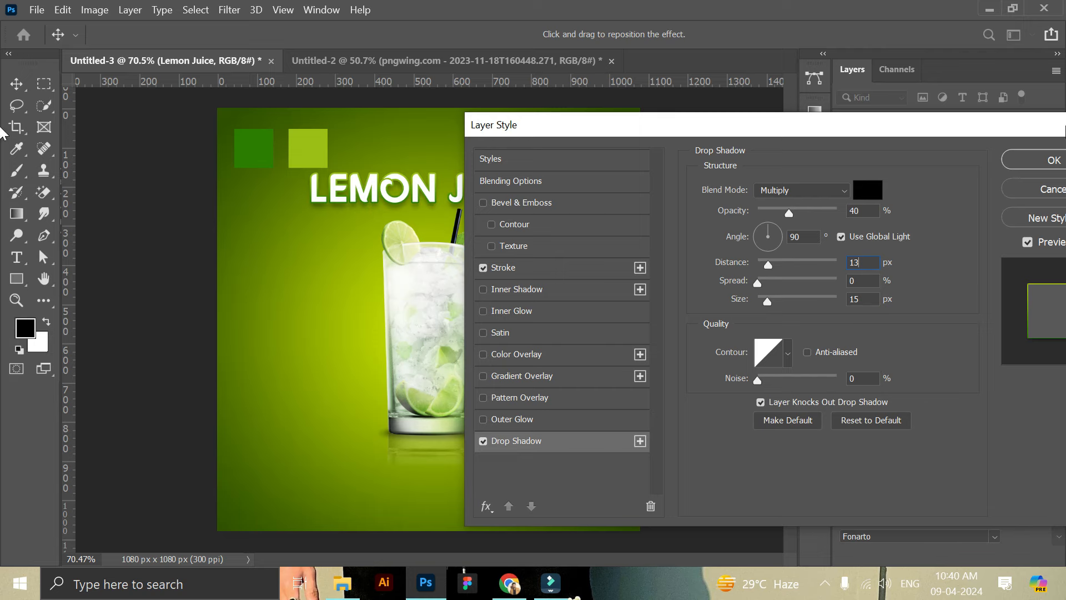
click(1027, 157)
click(662, 217)
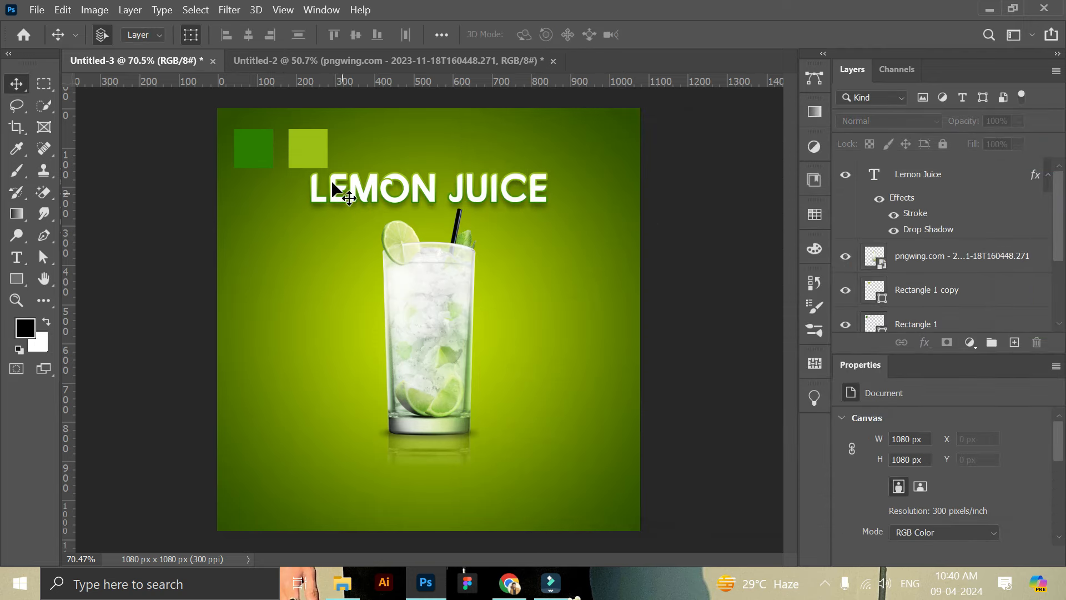
Step: Delete the two green colour swatch rectangles, Rectangle 1 and Rectangle 1 copy
click(323, 141)
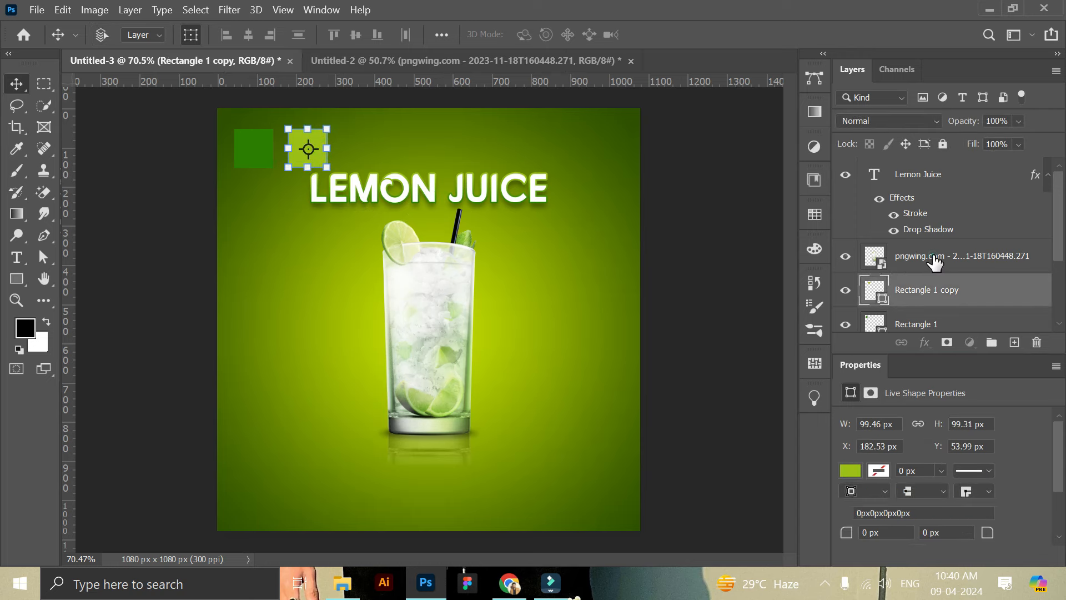
click(927, 262)
click(927, 294)
scroll(1018, 233, down, 3)
shift+click(944, 217)
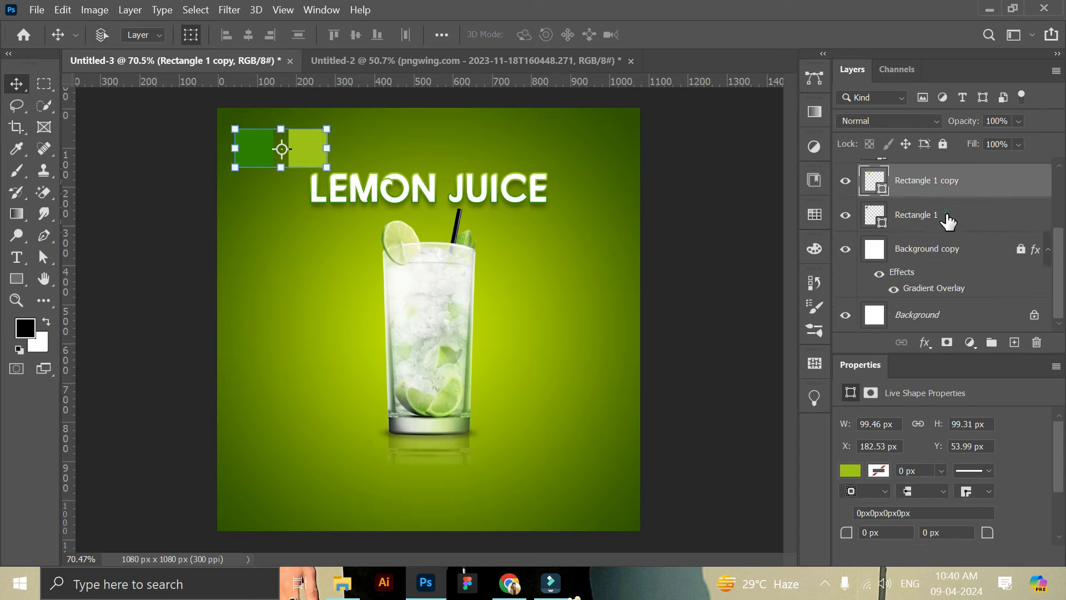
click(1037, 343)
click(497, 244)
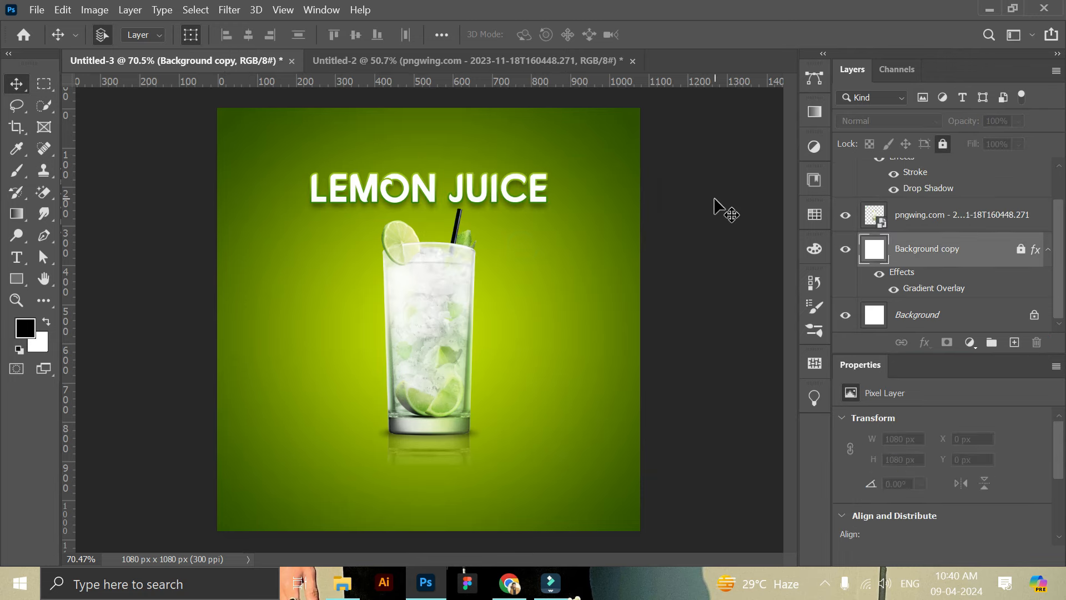
Step: Duplicate the Lemon Juice text layer and move the copy directly above the original title
double_click(494, 190)
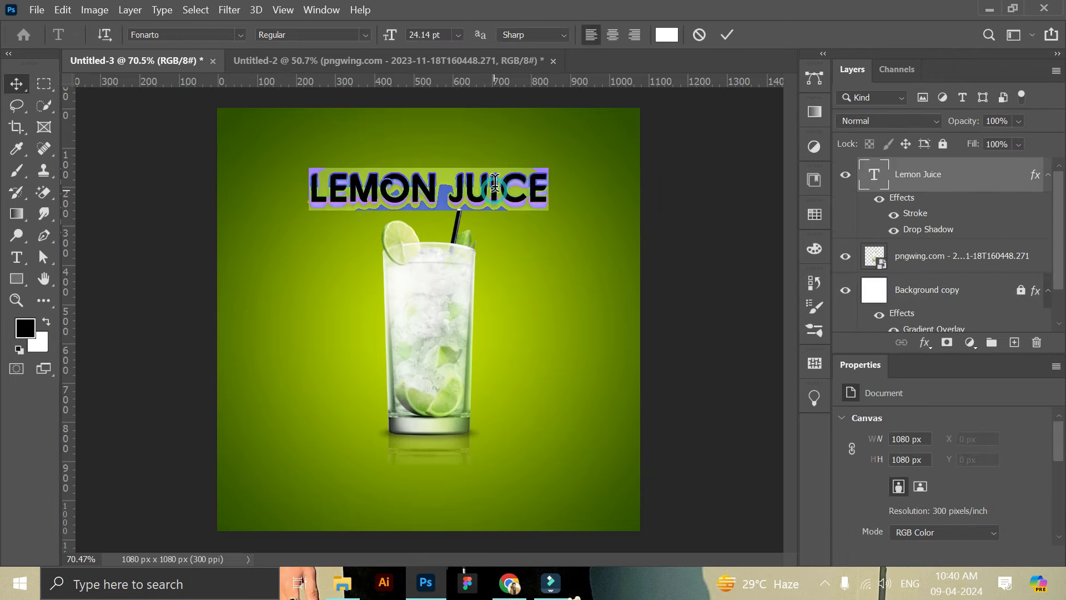
click(727, 35)
key(v)
drag(976, 179, 1013, 341)
drag(510, 189, 509, 143)
Step: Replace the text of the duplicated title with "Special"
double_click(510, 143)
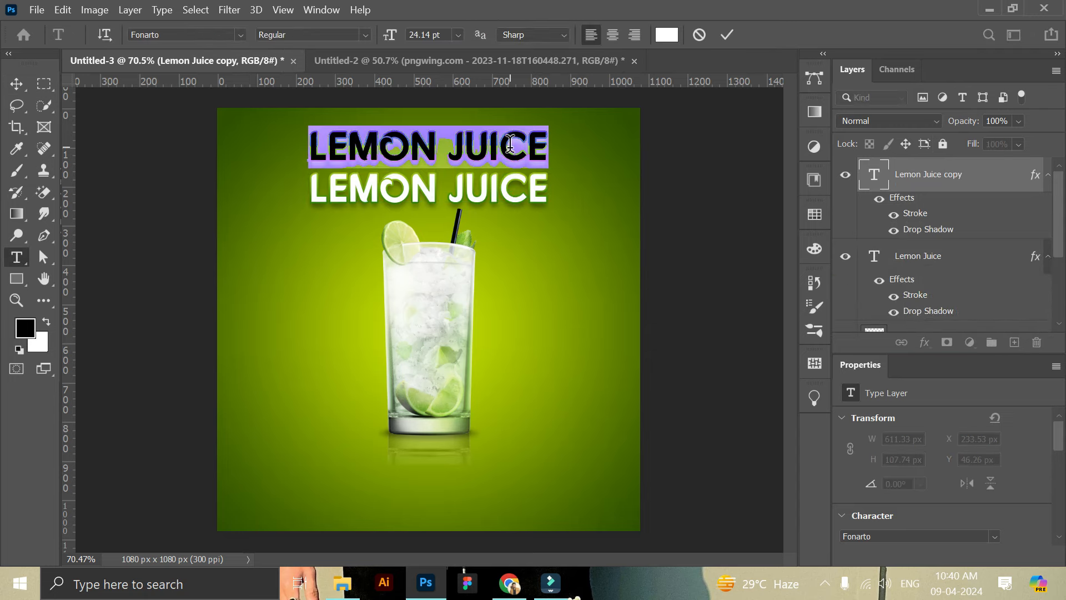
key(BackSpace)
text(SP)
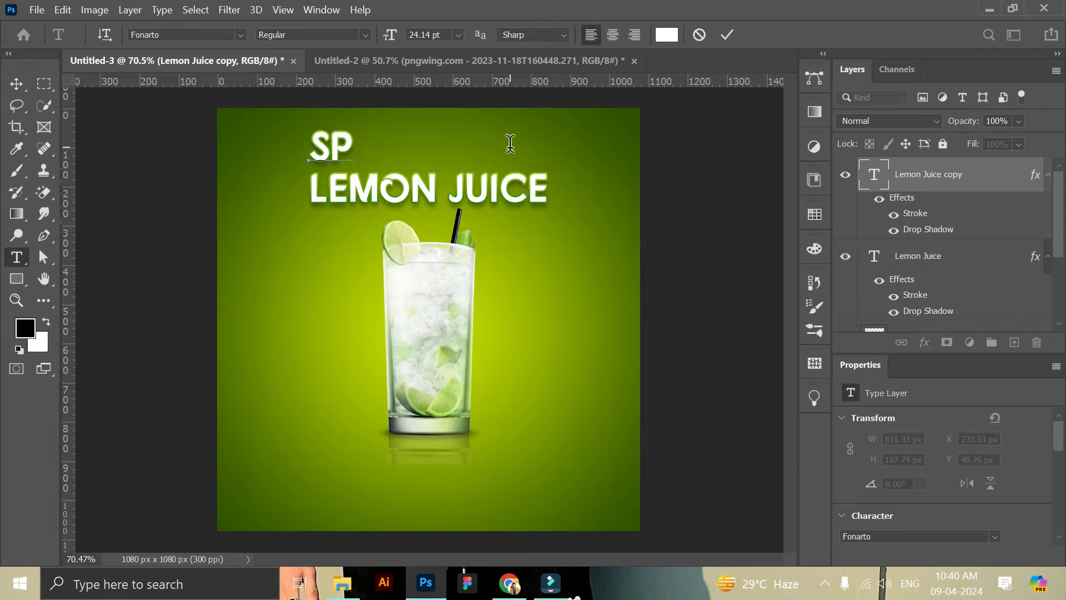
text(ECIAL)
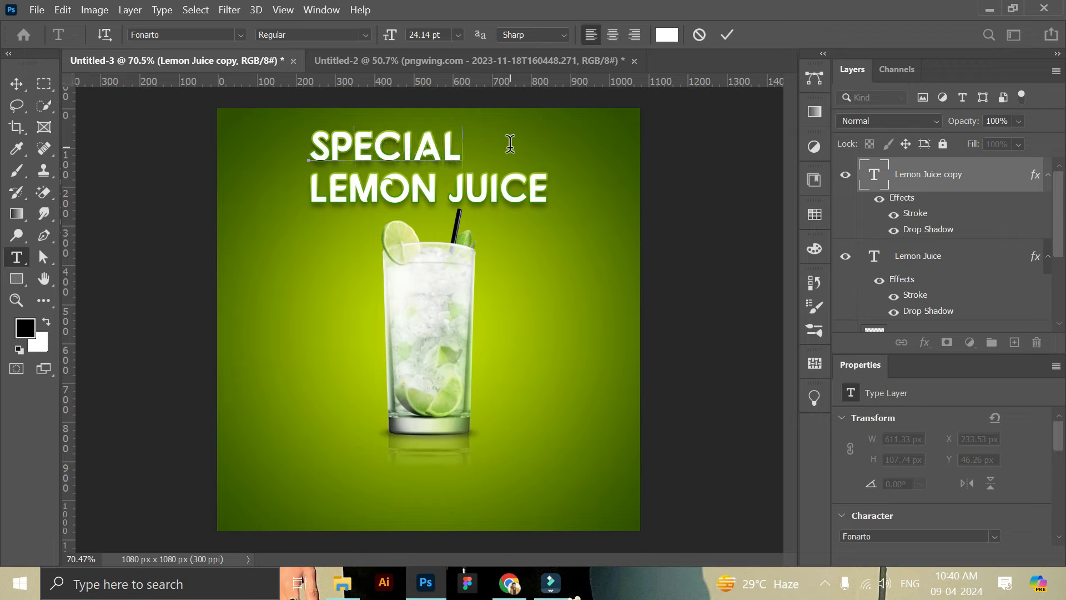
click(727, 34)
key(v)
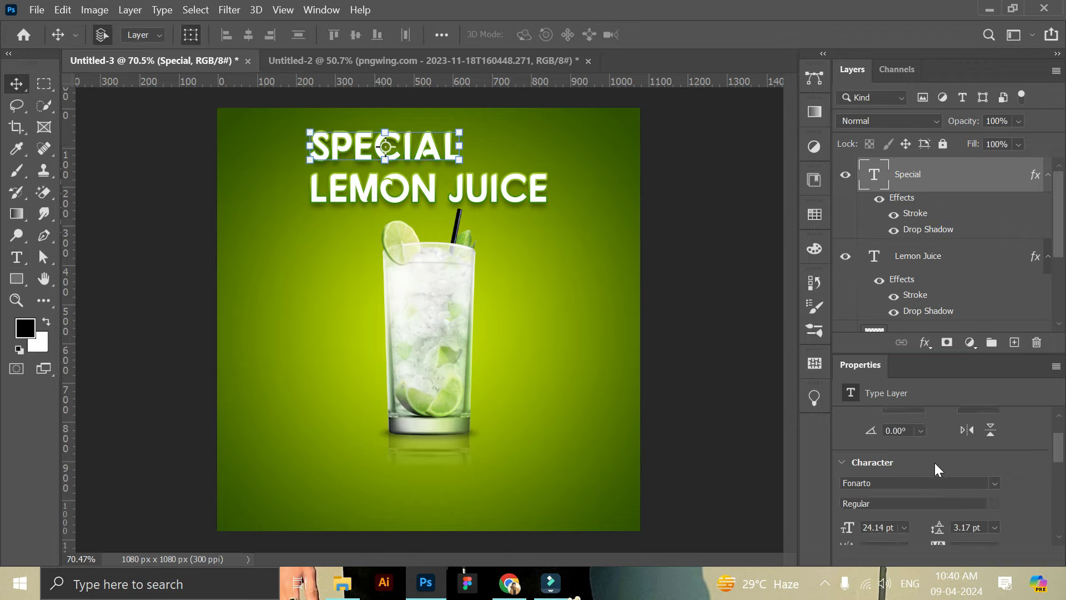
Step: Turn off all caps for the Special text and centre it above the Lemon Juice title
scroll(935, 462, down, 3)
scroll(861, 531, down, 2)
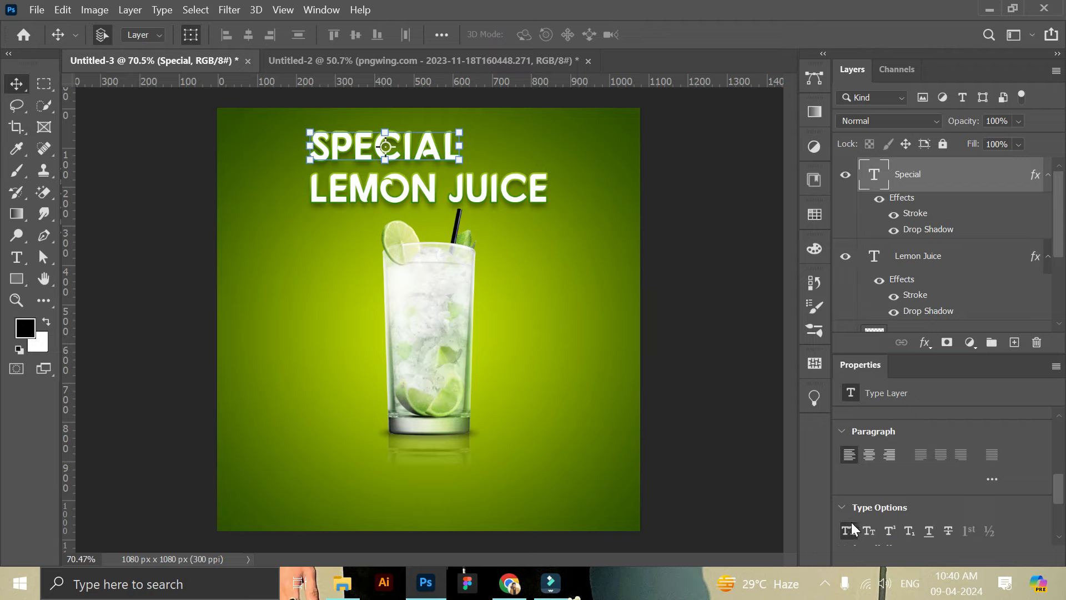
click(849, 529)
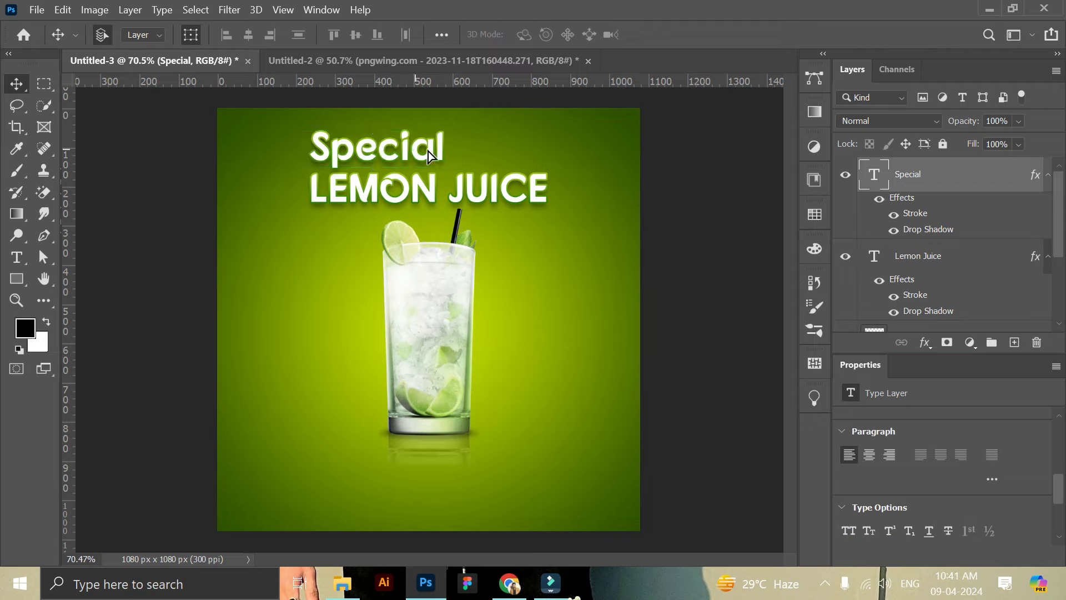
drag(429, 151, 479, 150)
Step: Increase the stroke size of the Special text to 6 px
click(925, 342)
click(949, 400)
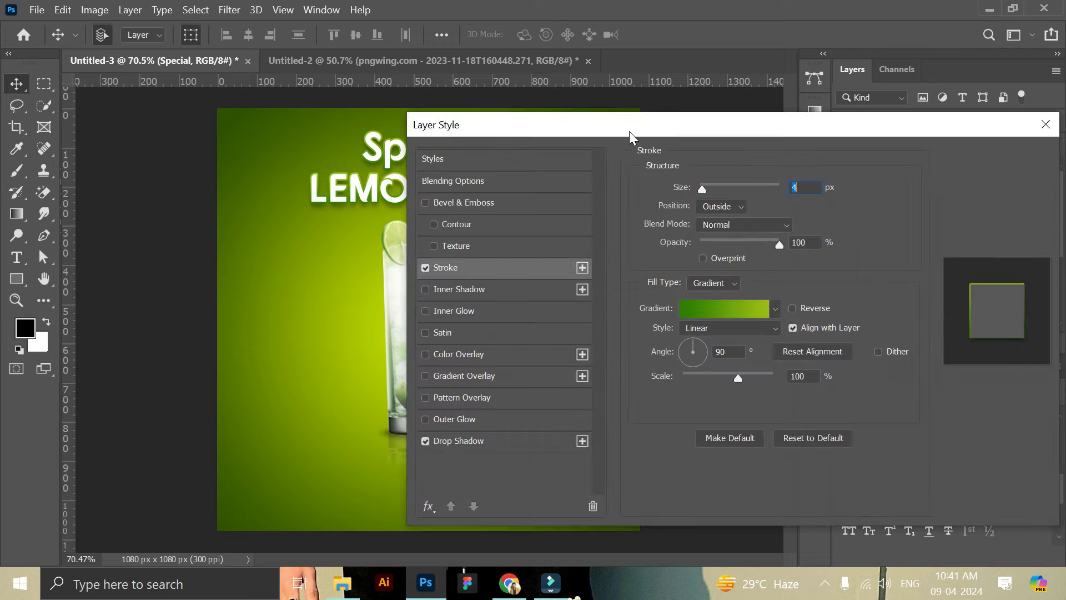
drag(628, 131, 607, 315)
drag(676, 374, 679, 378)
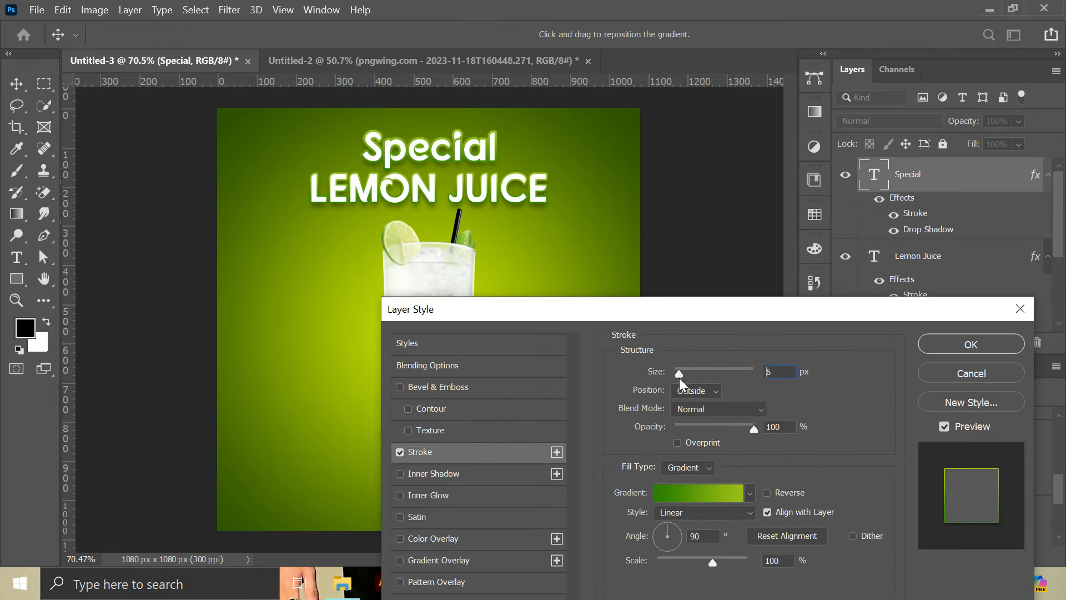
click(984, 344)
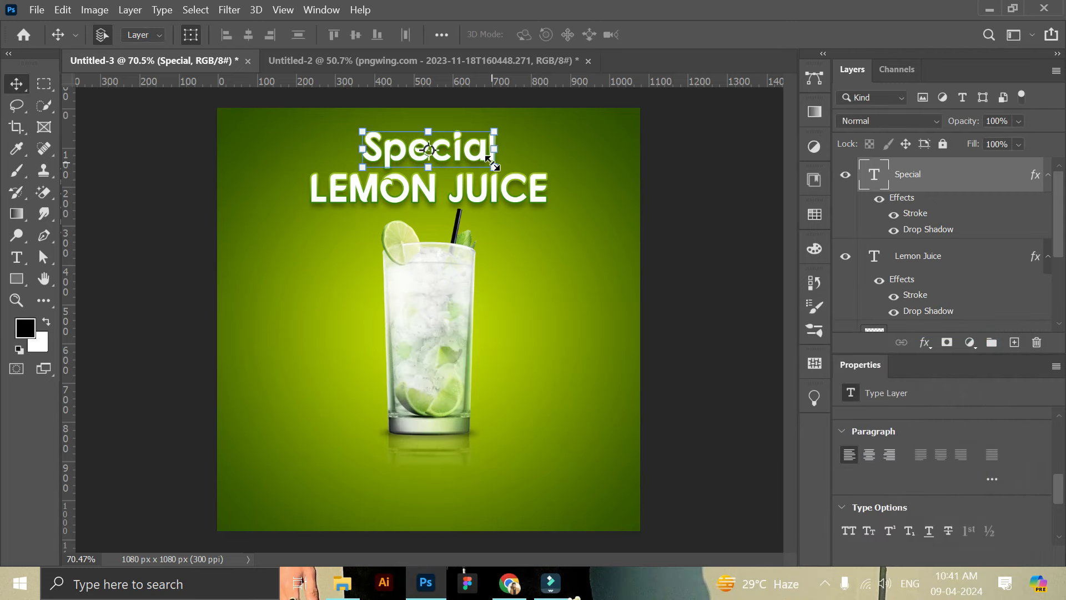
Step: Scale the Special text down to about 18.83 pt and set its tracking to 25
drag(492, 163, 468, 153)
click(791, 35)
scroll(984, 485, down, 3)
scroll(981, 468, up, 5)
click(992, 440)
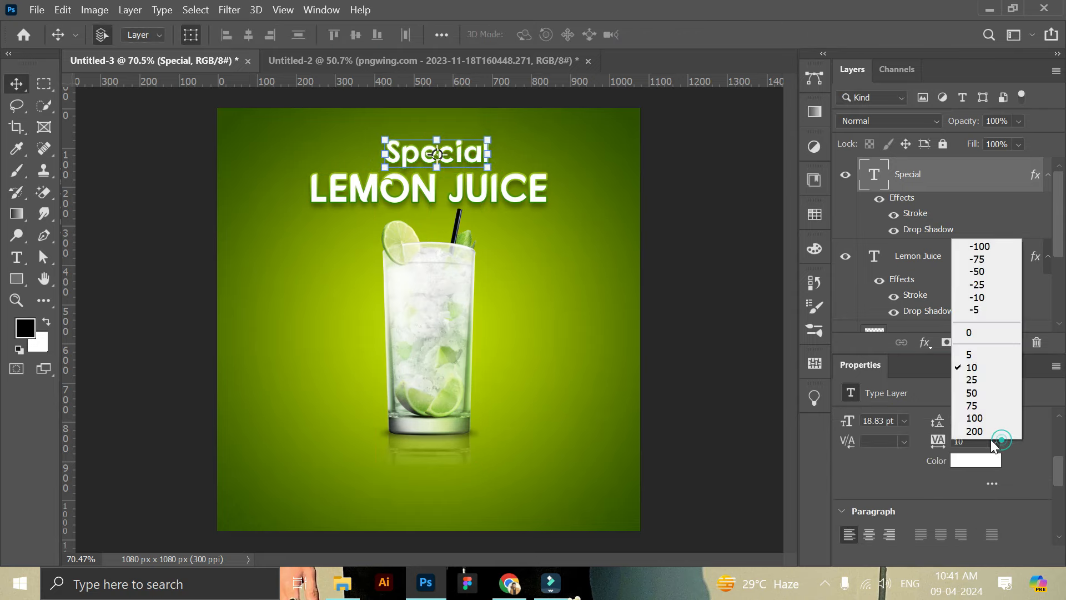
click(967, 379)
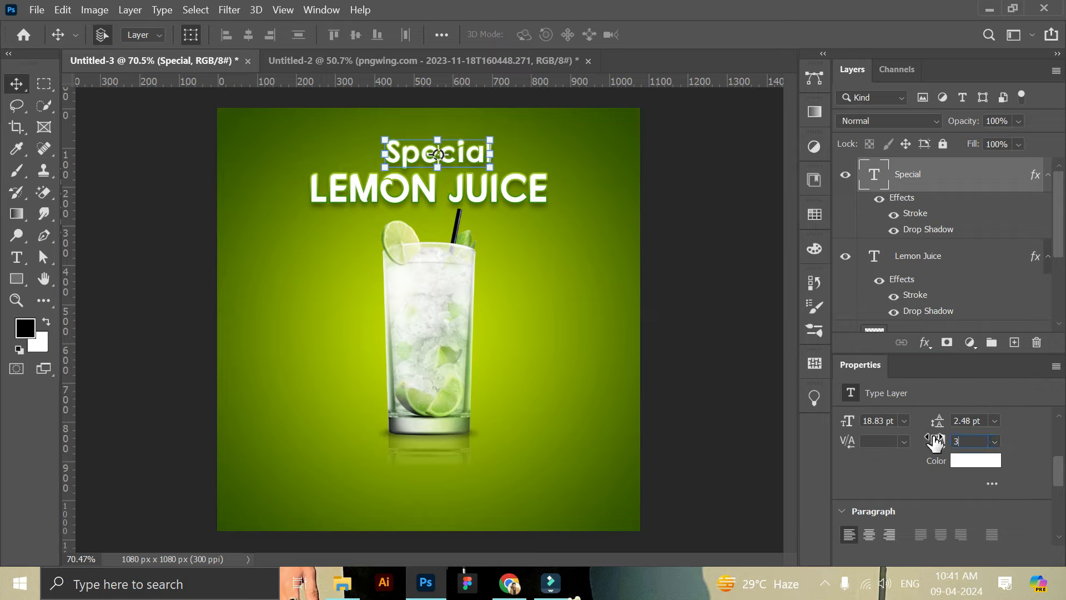
Step: Widen the tracking of the Special text slightly and centre it horizontally over the Lemon Juice title
key(Return)
click(707, 242)
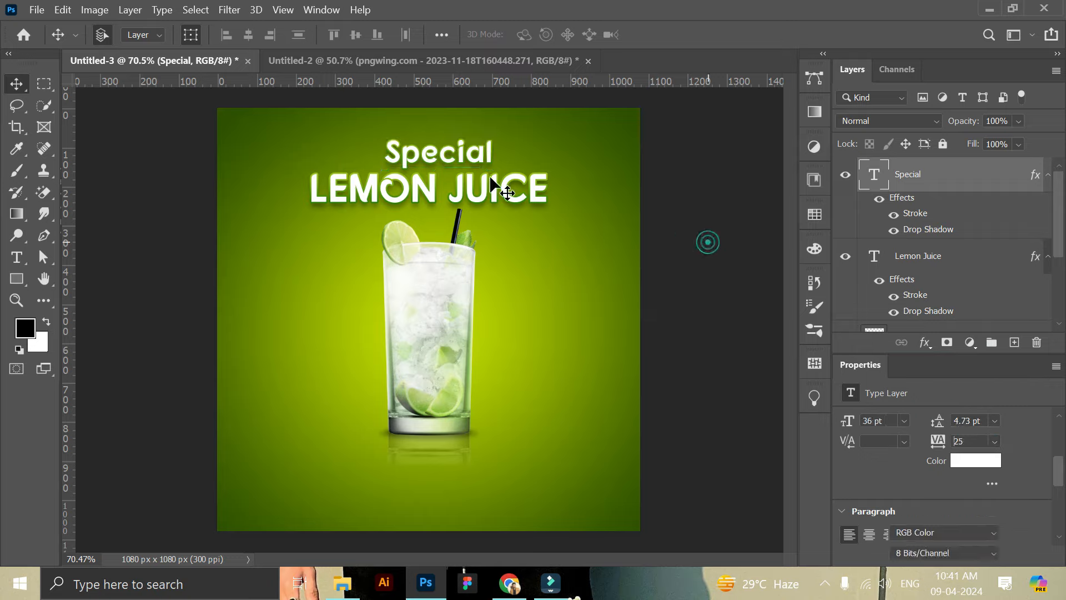
click(457, 151)
shift+click(932, 250)
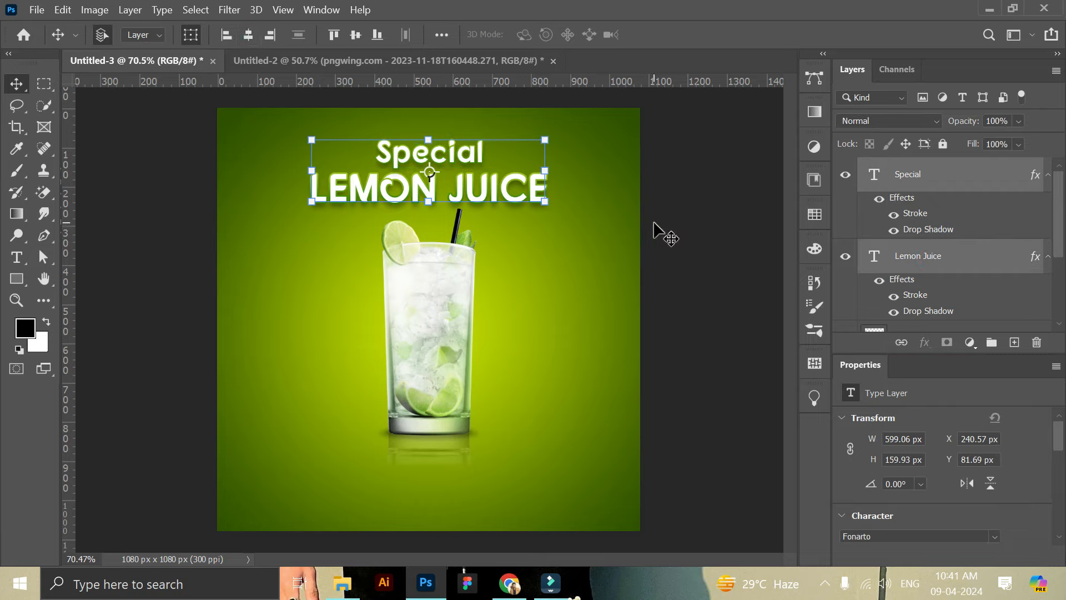
Step: Scale the Special text down to about 81.61% and centre it horizontally with the Lemon Juice title
click(422, 150)
drag(381, 137, 400, 142)
click(784, 36)
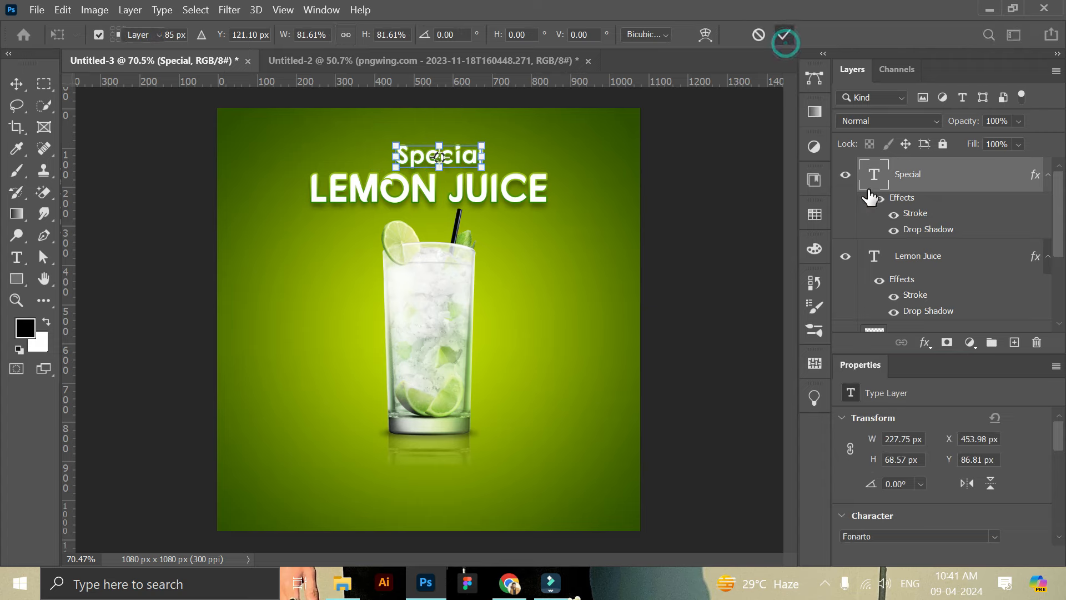
ctrl+click(919, 257)
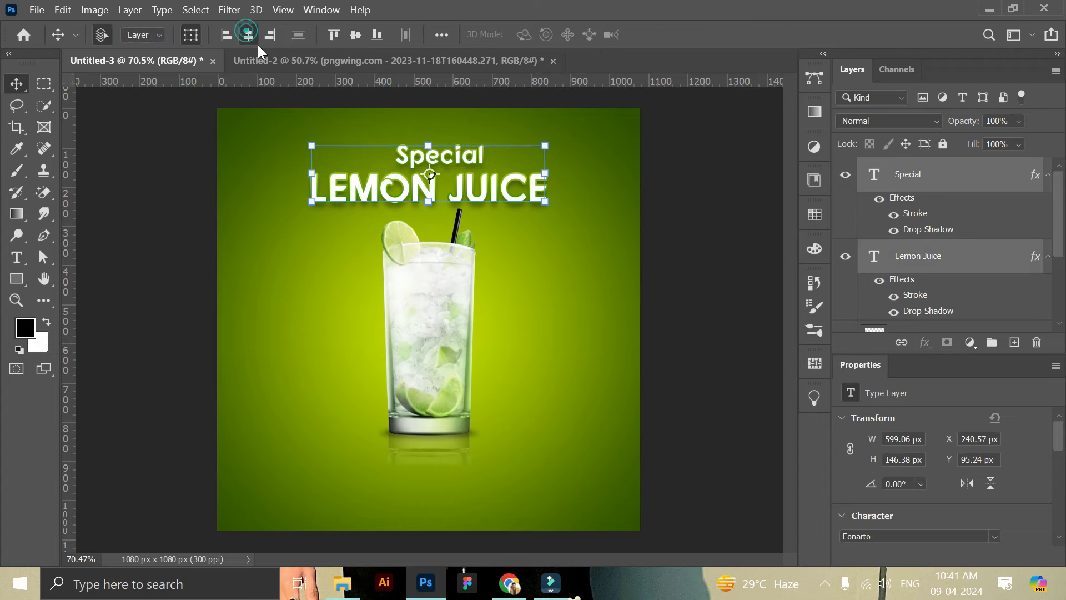
click(248, 34)
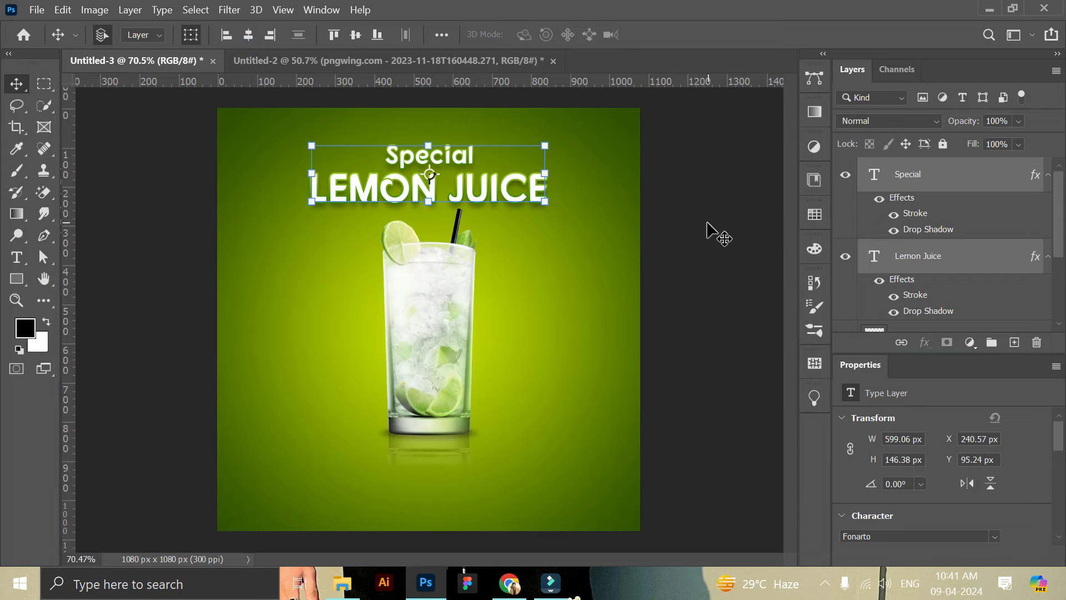
Step: Enlarge the Special text to about 106.85% and realign its horizontal centre with the Lemon Juice title
click(471, 162)
key(ctrl+t)
drag(475, 142, 480, 140)
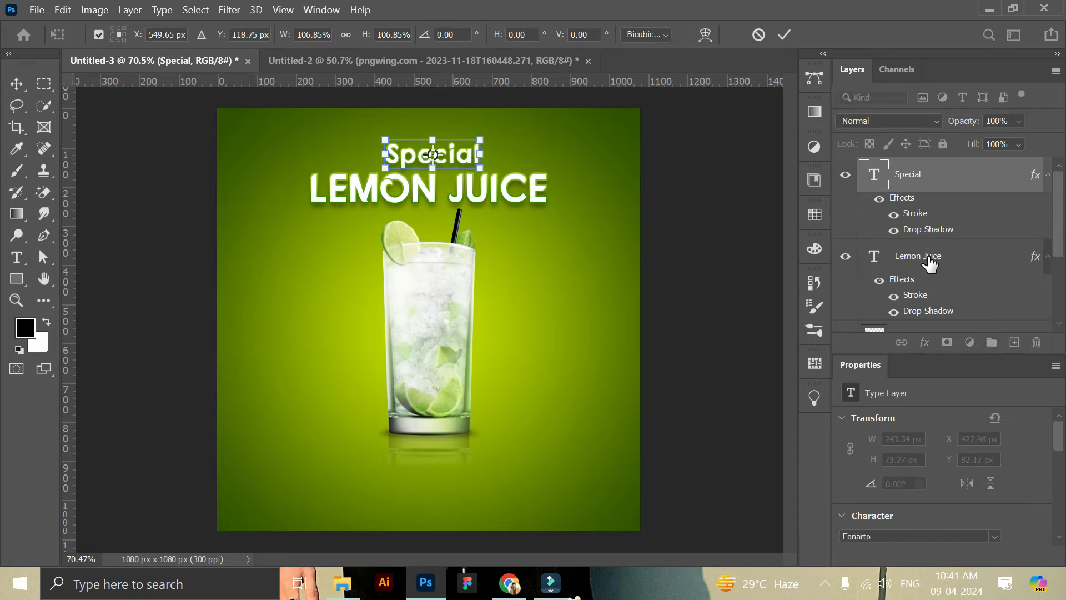
click(784, 35)
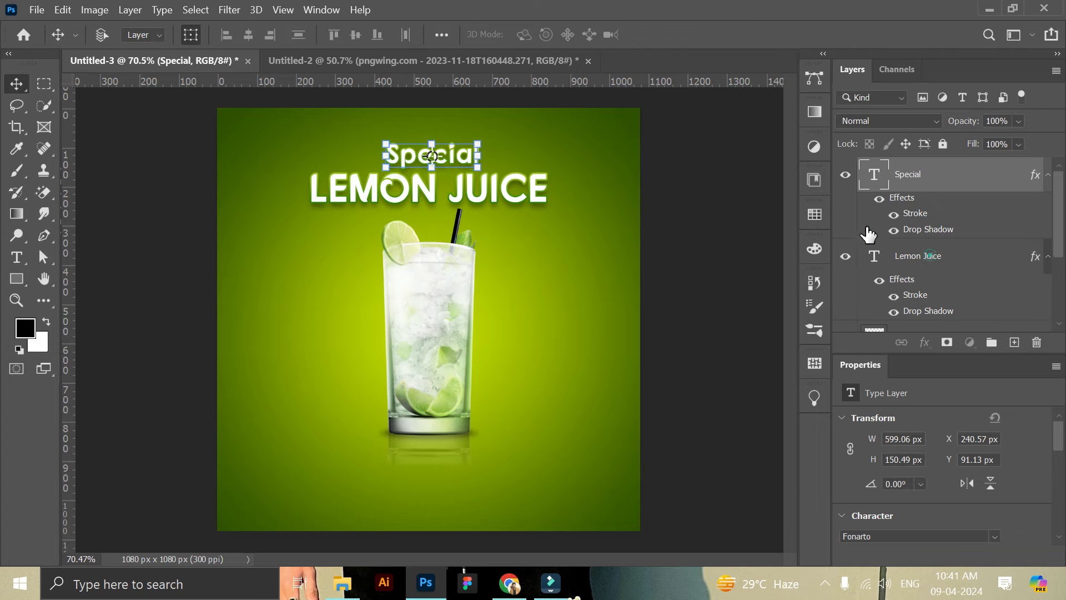
shift+click(931, 257)
click(249, 35)
click(631, 210)
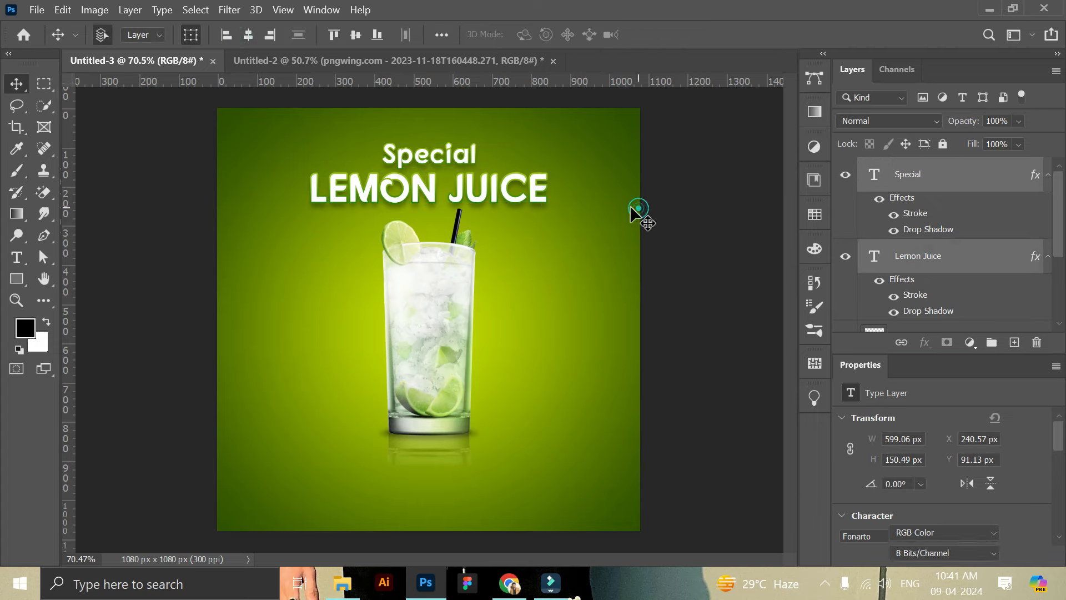
Step: Move the drink glass down to about Y 320 px, leaving more room below the title
drag(455, 305, 446, 329)
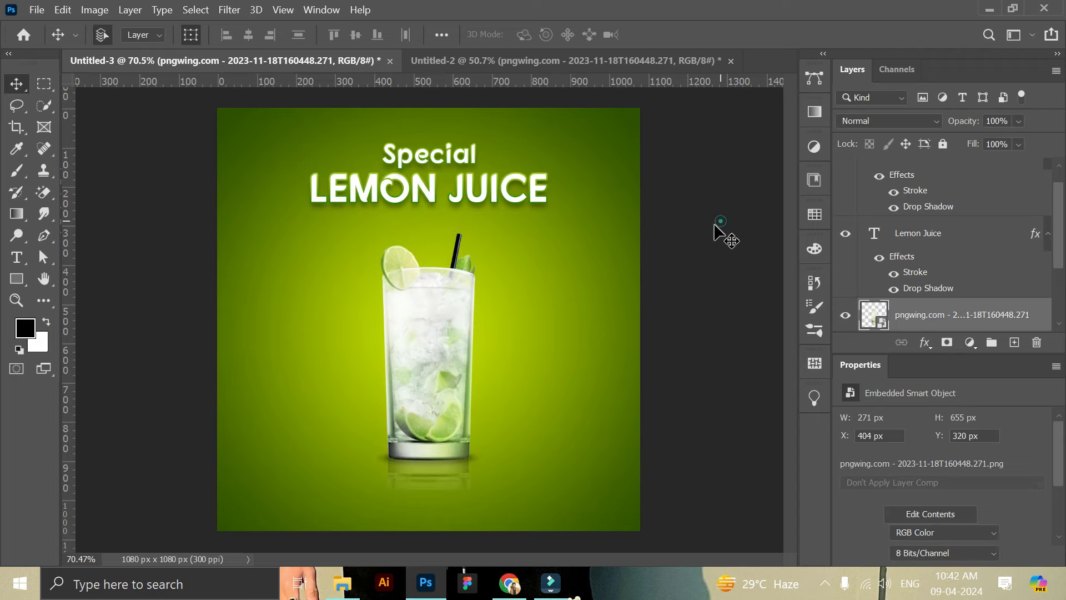
click(721, 224)
Step: Duplicate the Special text layer and place the copy just below the Lemon Juice title
click(450, 148)
drag(969, 176, 1015, 343)
drag(452, 158, 416, 224)
Step: Replace the text of the duplicate below the title with "Today's Super Offer"
double_click(416, 224)
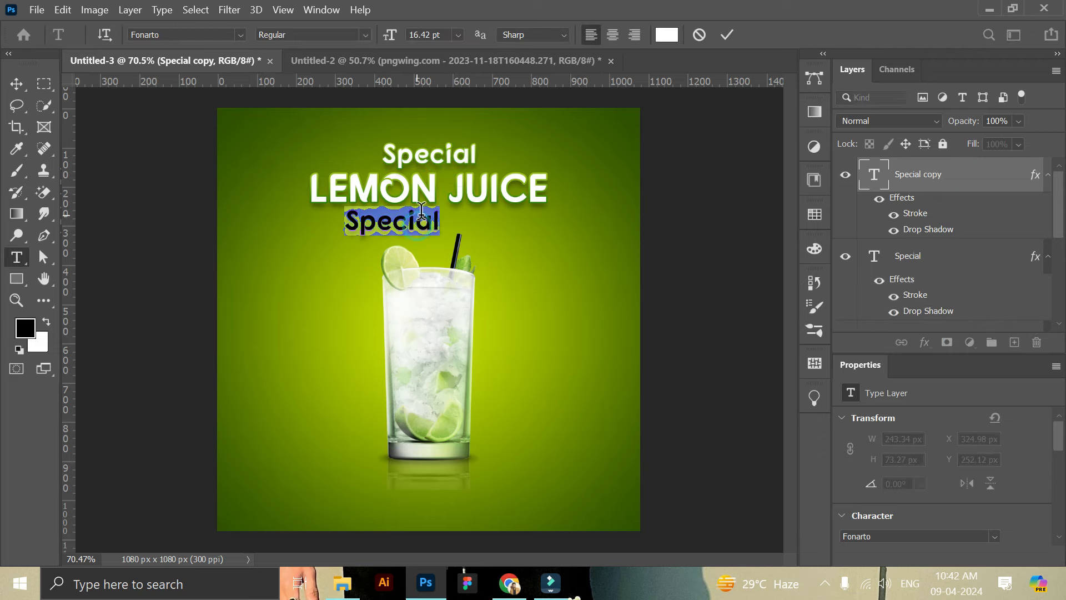
key(BackSpace)
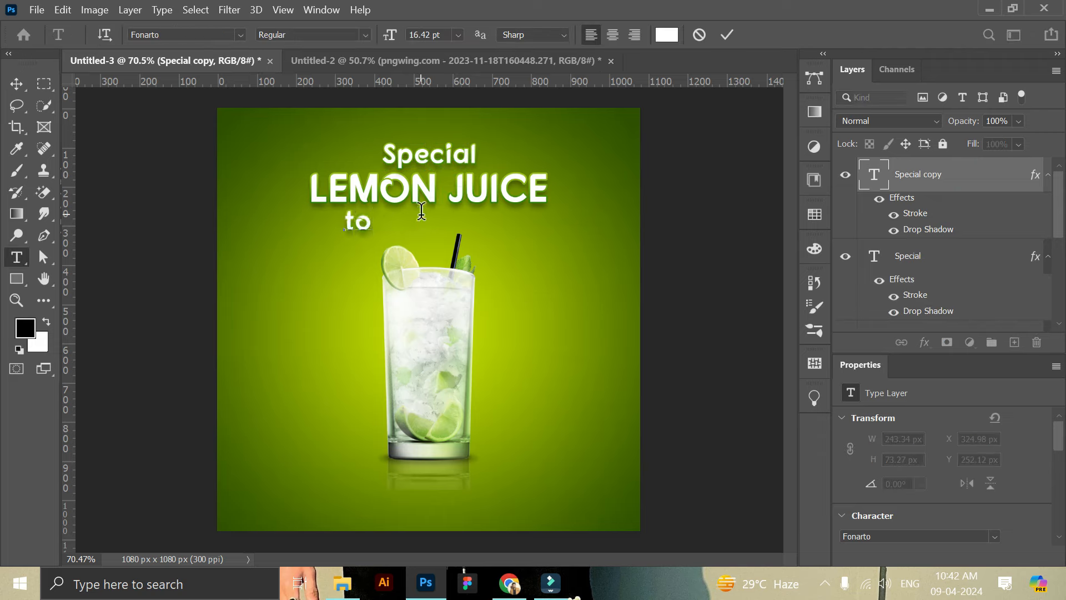
text(Today's Super O)
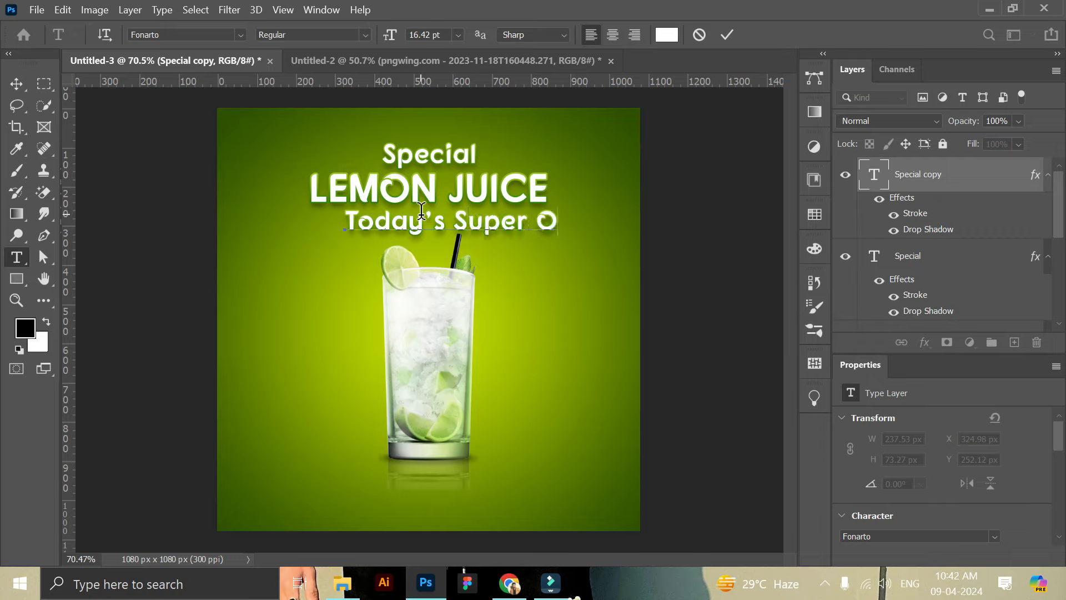
click(728, 35)
Step: Hide the Stroke and Drop Shadow of the Today's Super Offer text and align its start with the Lemon Juice title
click(895, 215)
click(894, 231)
drag(581, 218, 547, 216)
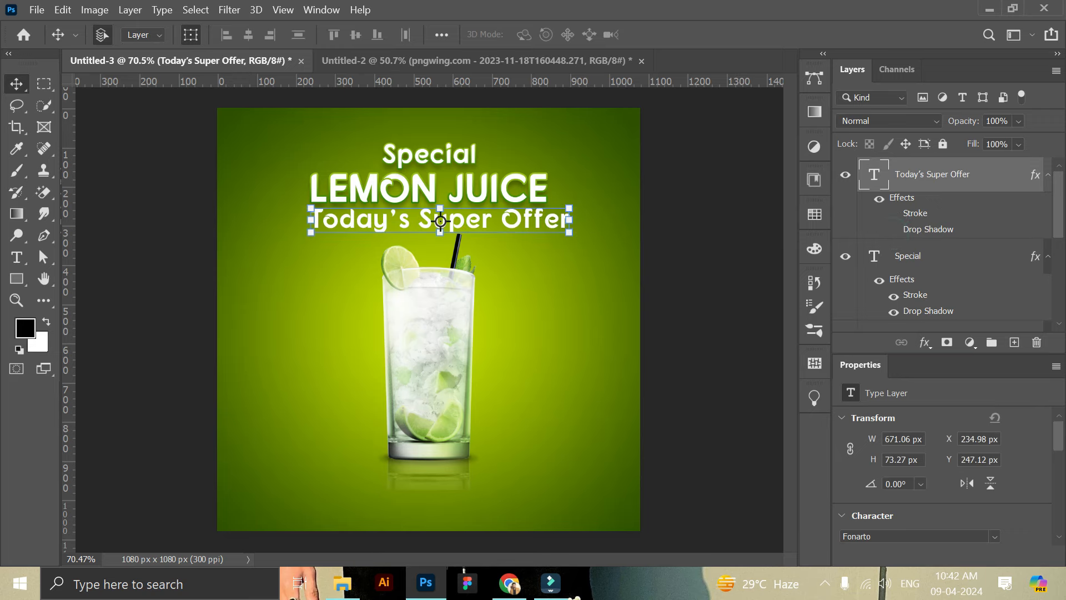
Step: Set the Today's Super Offer text in Montserrat Regular
scroll(853, 429, down, 2)
click(997, 497)
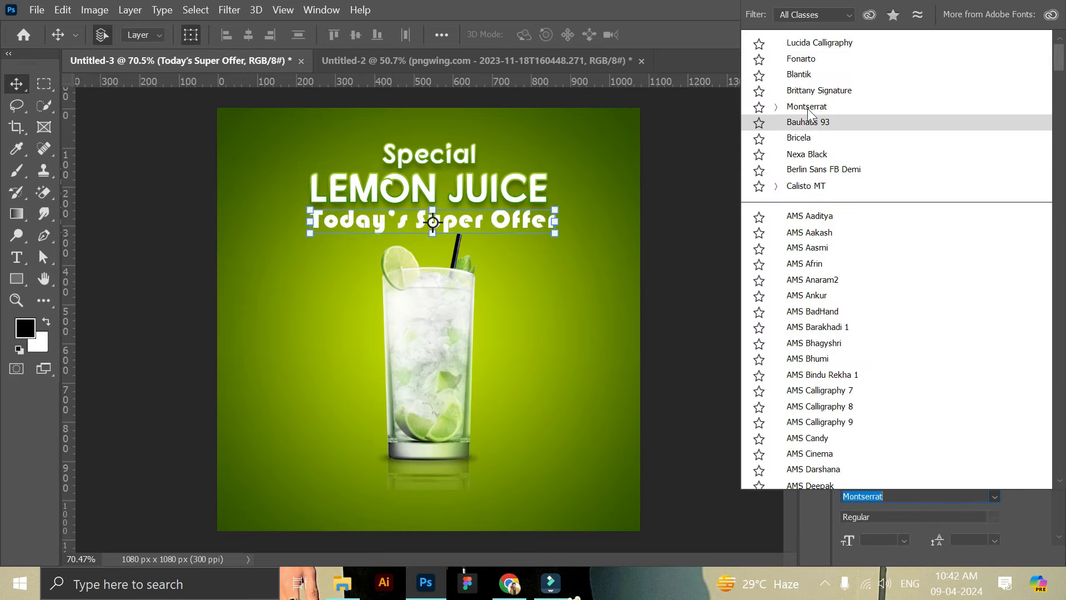
click(833, 108)
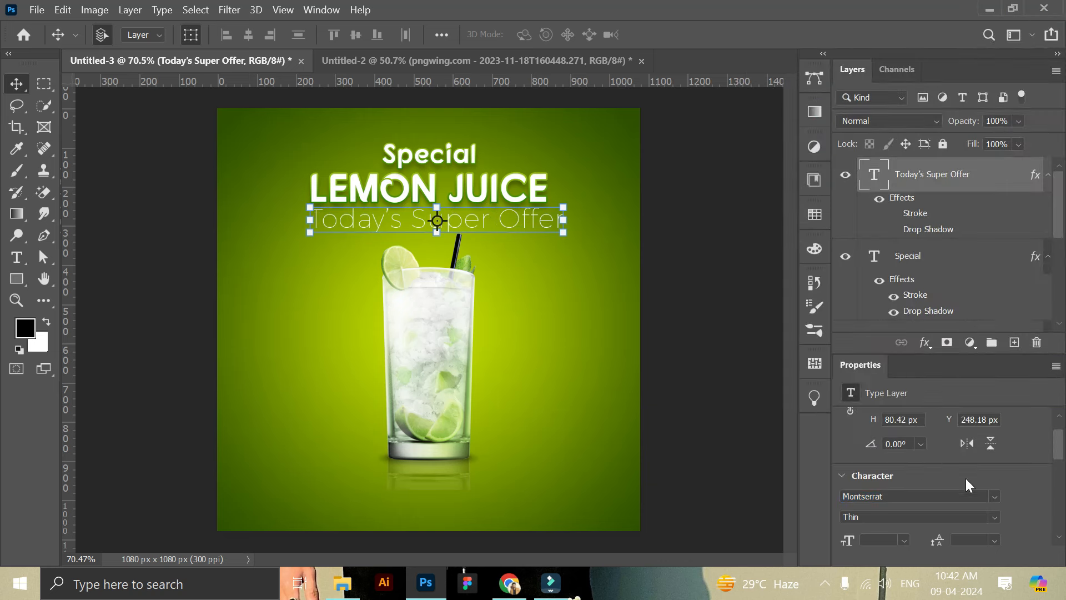
click(995, 517)
click(891, 371)
Step: Turn on all caps for the Today's Super Offer text and scale it down to about 10.04 pt
scroll(900, 483, down, 2)
scroll(877, 510, down, 2)
click(851, 538)
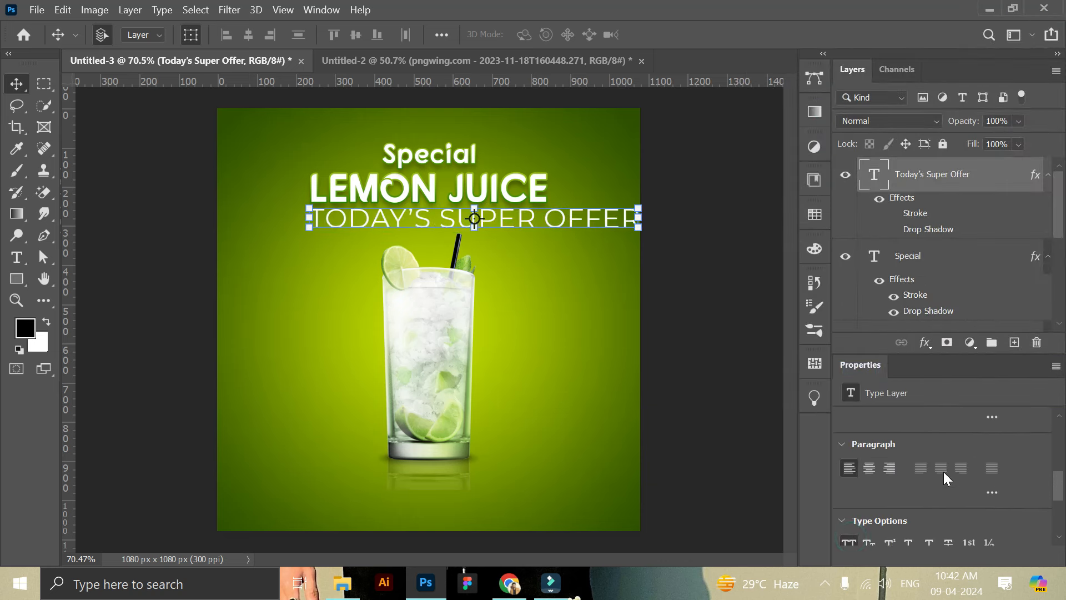
scroll(941, 472, up, 3)
scroll(941, 481, up, 3)
drag(638, 228, 511, 214)
click(783, 34)
Step: Set the tagline's tracking to 200 and scale the text down to about 7.12 pt
scroll(998, 505, down, 3)
click(995, 495)
click(978, 485)
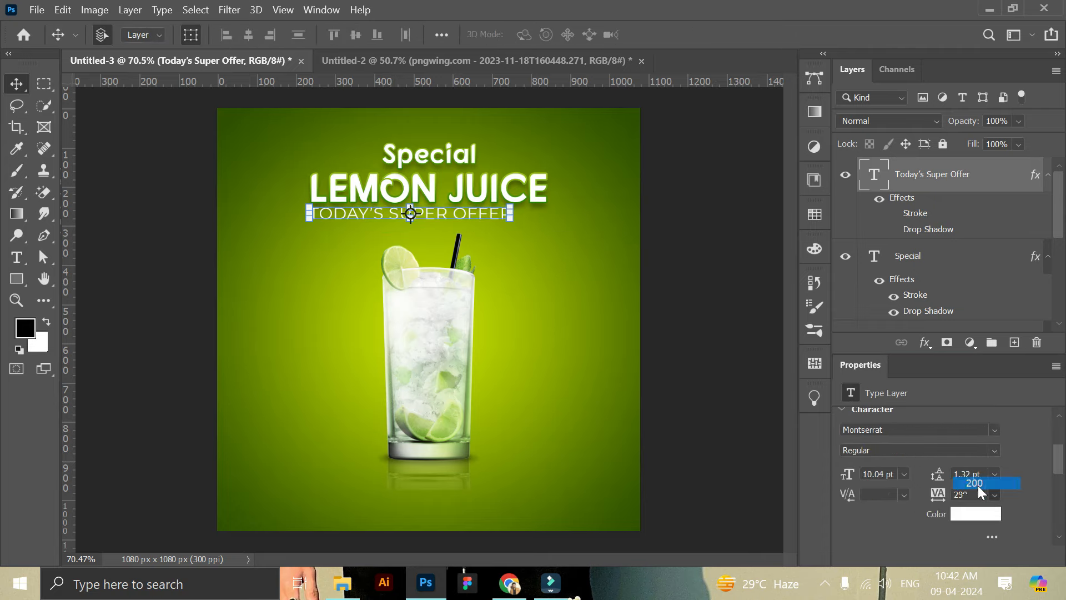
drag(563, 218, 490, 228)
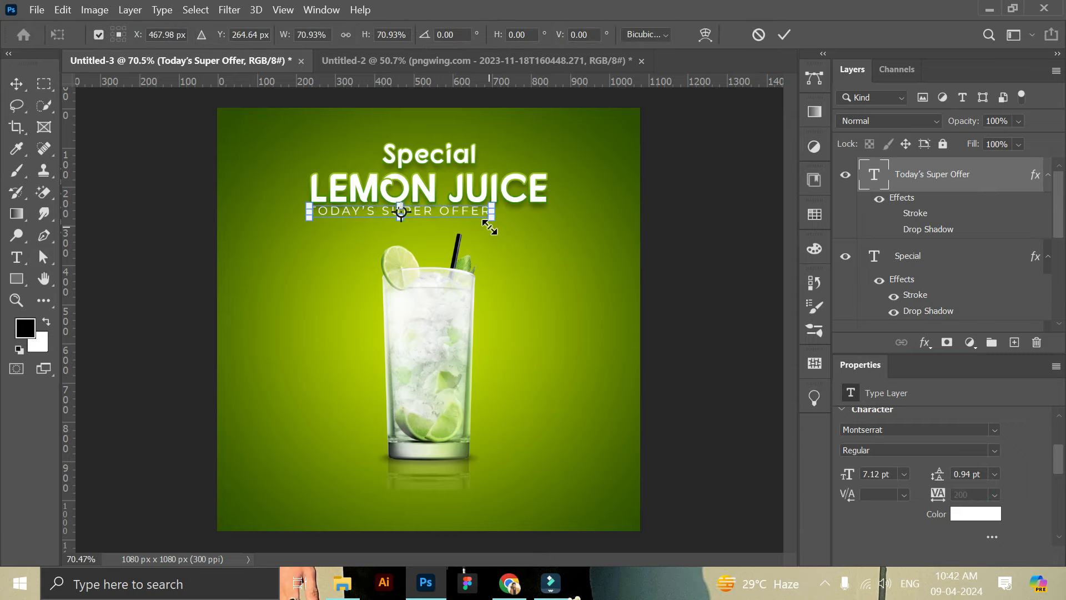
click(782, 32)
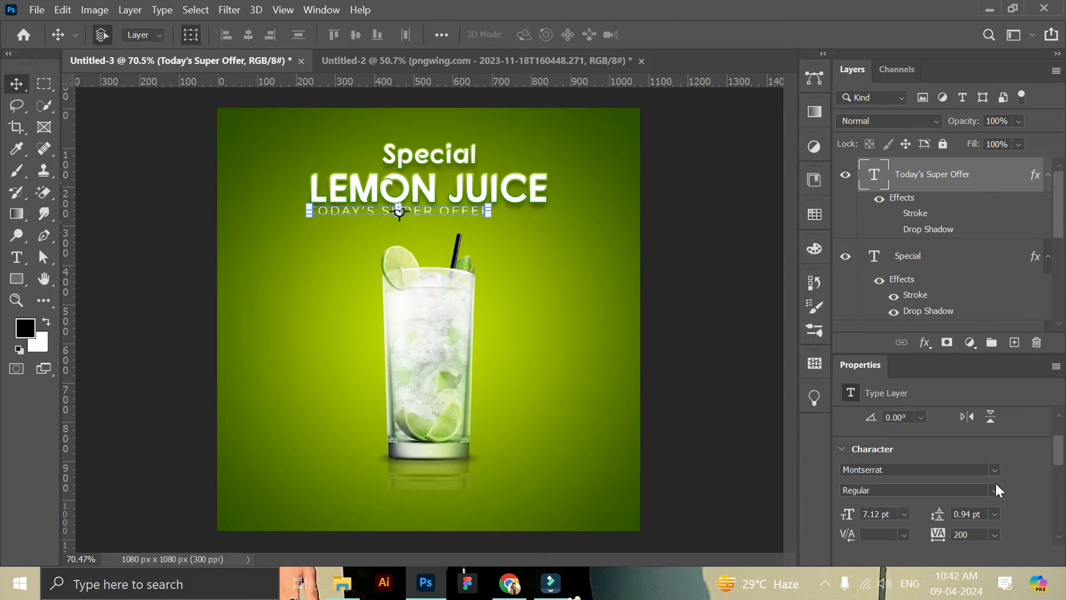
Step: Change the tagline's font style to Medium, reduce it to about 6.24 pt and shift it towards the title's centre
click(993, 490)
click(873, 369)
drag(443, 211, 487, 216)
key(ctrl+t)
click(784, 34)
Step: Set the tracking of the Today's Super Offer text to 500
scroll(992, 442, down, 2)
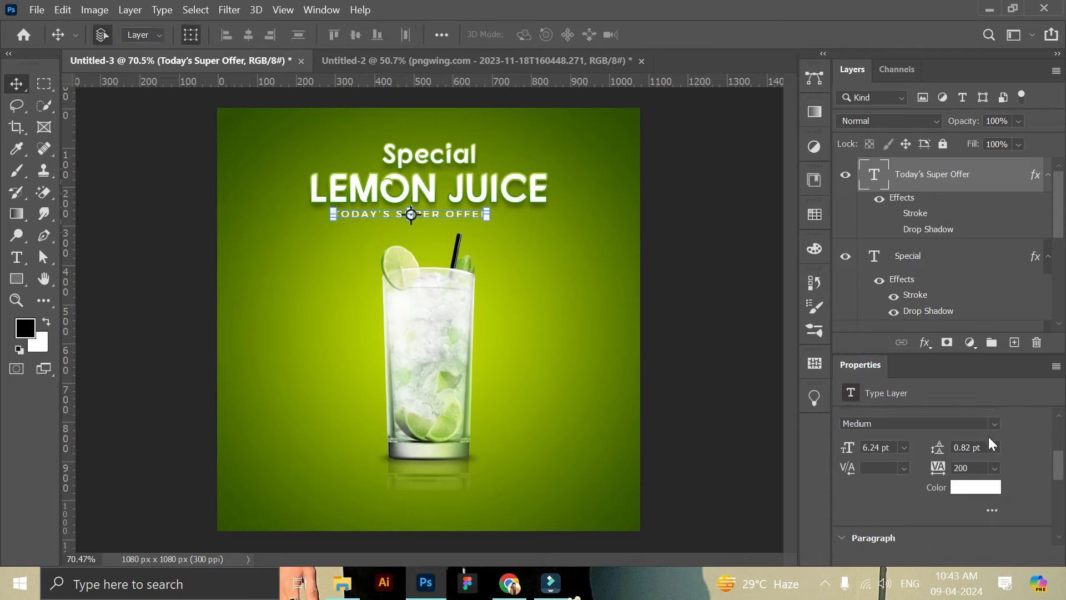
scroll(989, 437, down, 2)
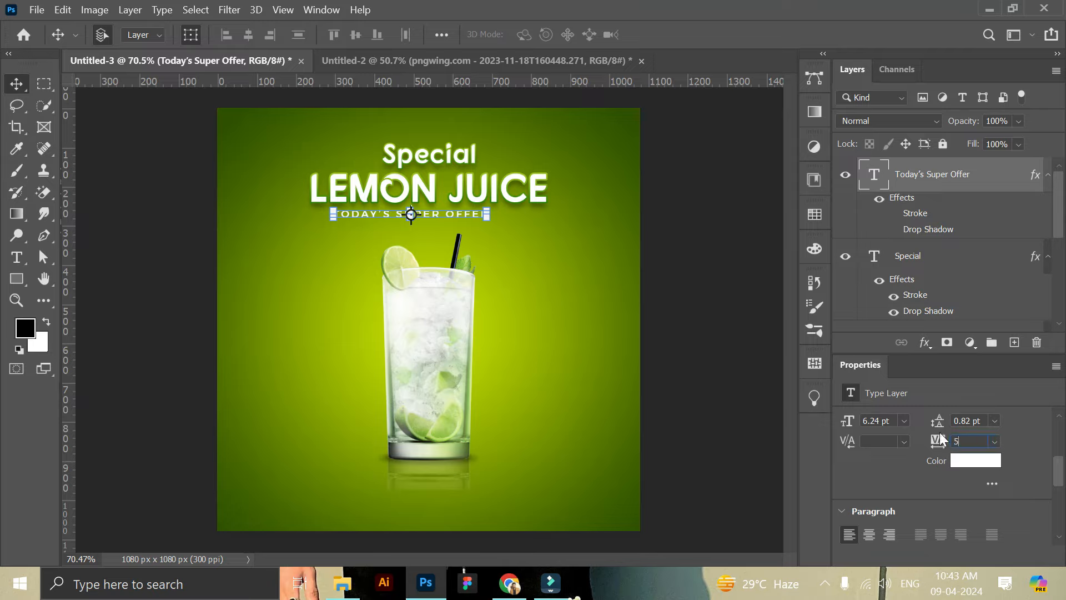
key(Return)
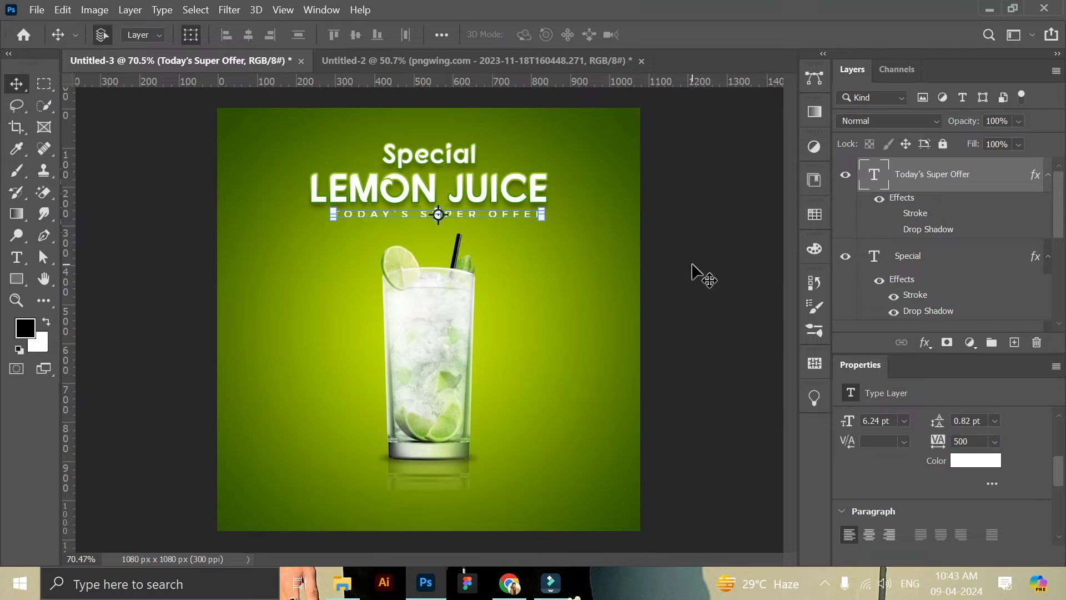
click(692, 265)
Step: Align the horizontal centres of the Today's Super Offer, Special and Lemon Juice texts
click(493, 217)
drag(511, 214, 496, 214)
ctrl+click(930, 268)
scroll(931, 271, down, 3)
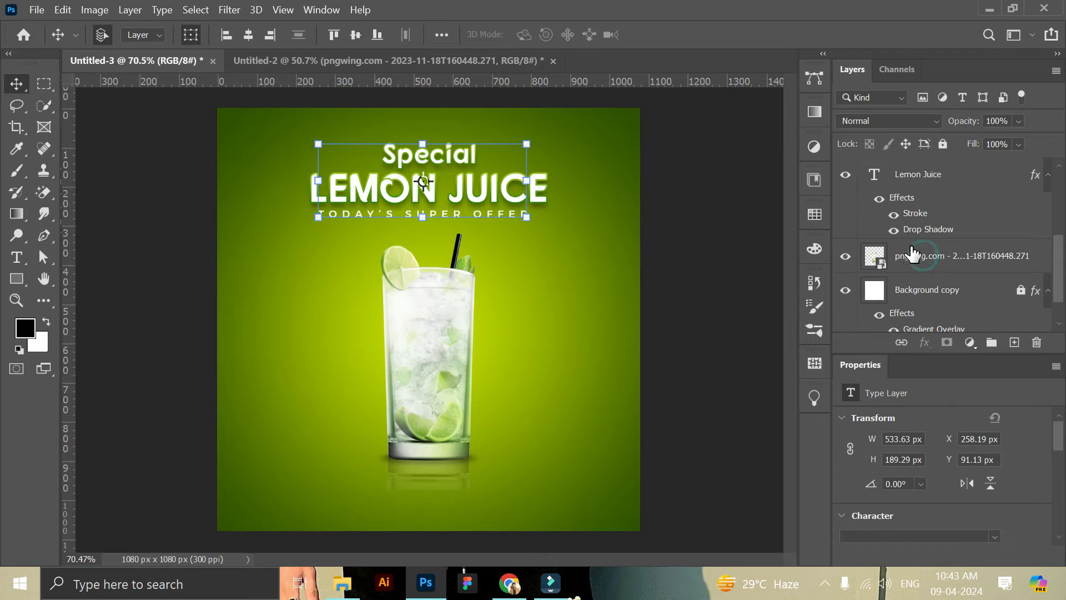
ctrl+click(913, 174)
click(249, 35)
Step: Nudge the three title texts down slightly and the drink glass up slightly
drag(481, 188, 481, 191)
click(686, 296)
drag(446, 355, 447, 354)
click(704, 315)
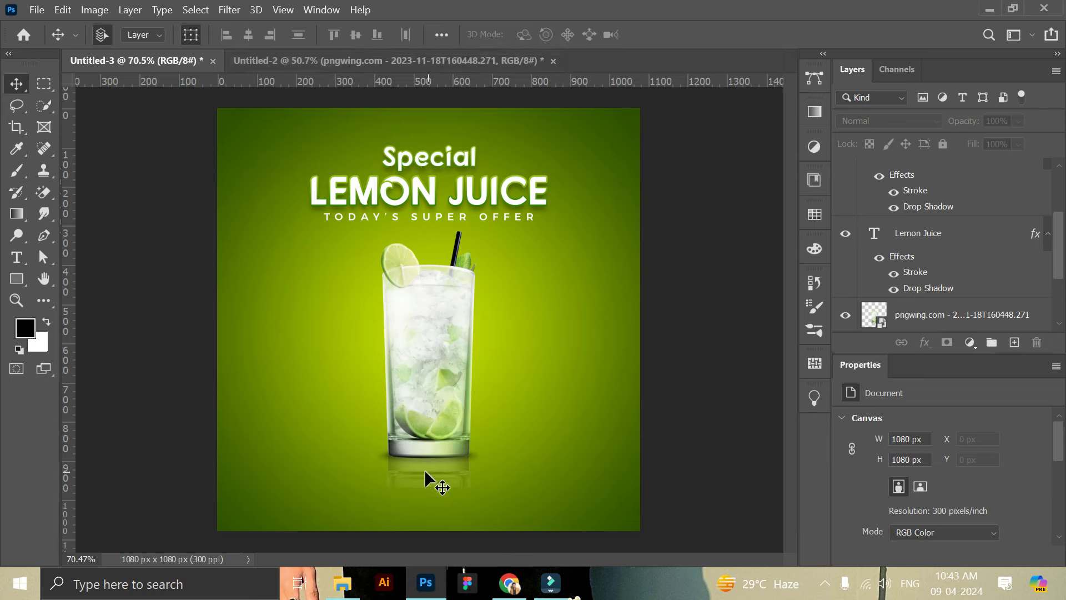
Step: Copy the sunburst rays from the Untitled-2 document into the poster, order them below the glass layer and centre them behind the glass
click(373, 65)
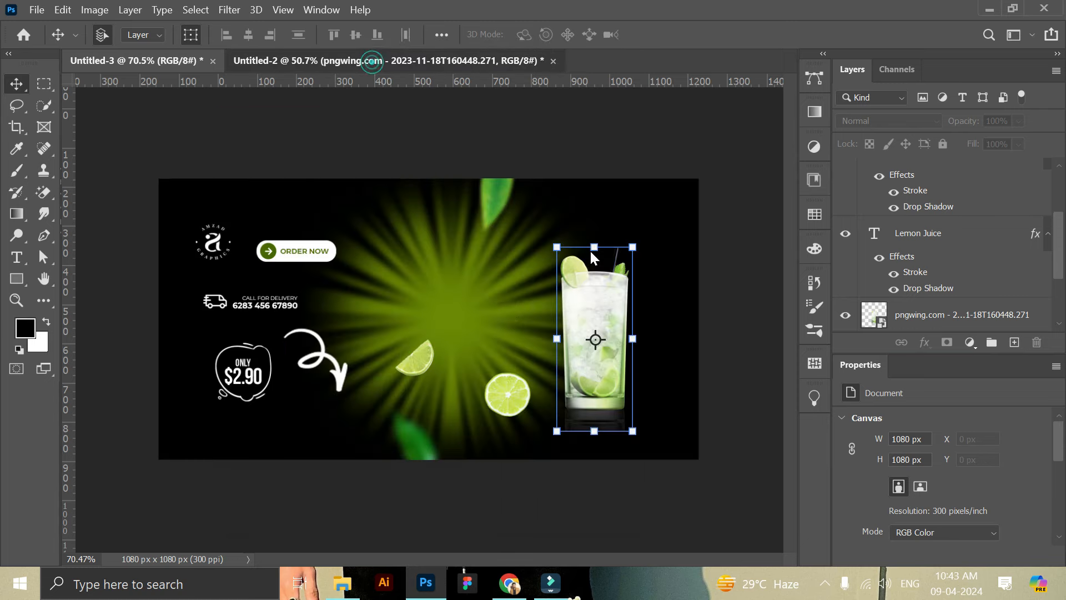
click(481, 301)
drag(491, 301, 442, 325)
drag(934, 188, 911, 215)
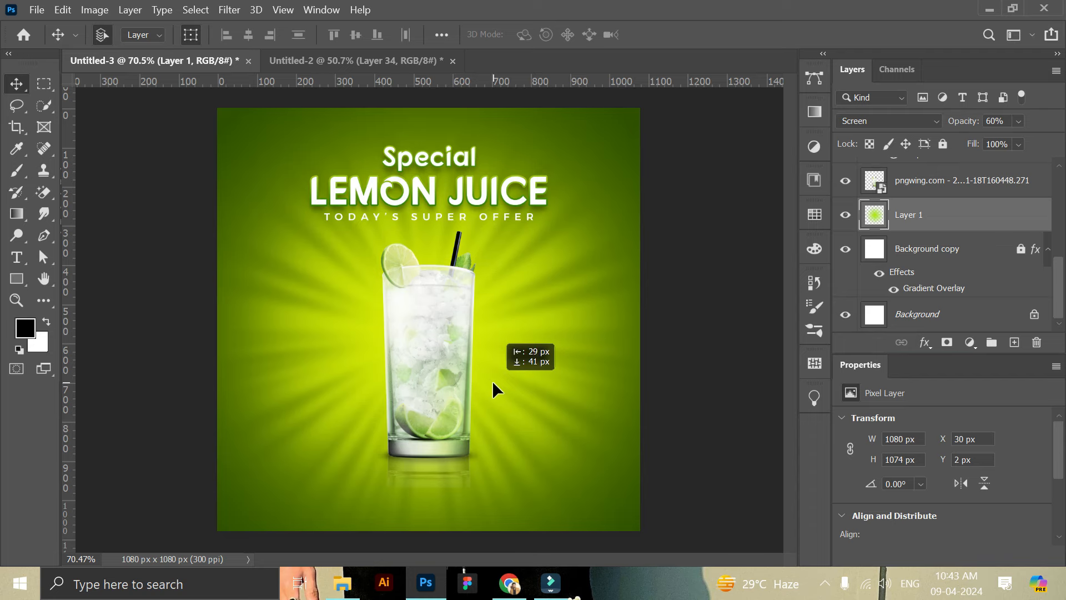
ctrl+click(727, 378)
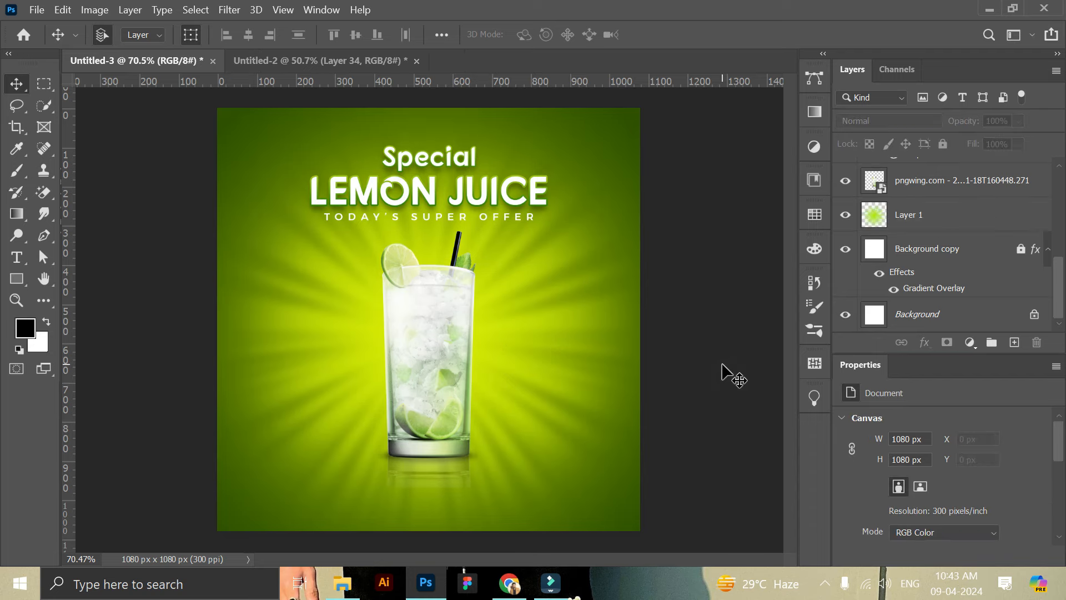
Step: Copy the round white brand logo from the Untitled-2 document into the poster's upper-left corner
click(328, 60)
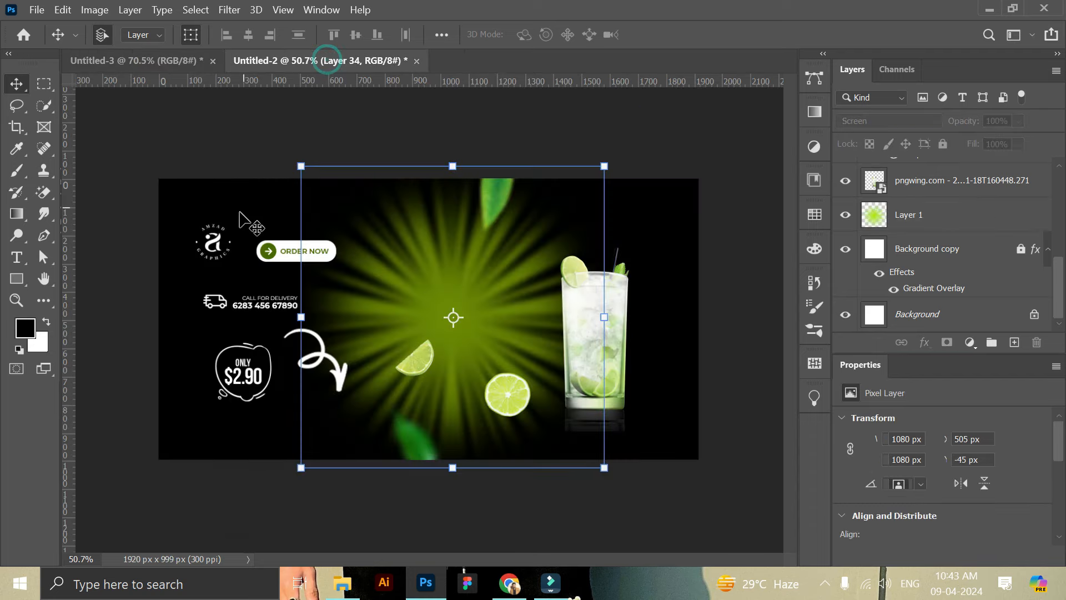
key(z)
drag(362, 215, 383, 225)
key(v)
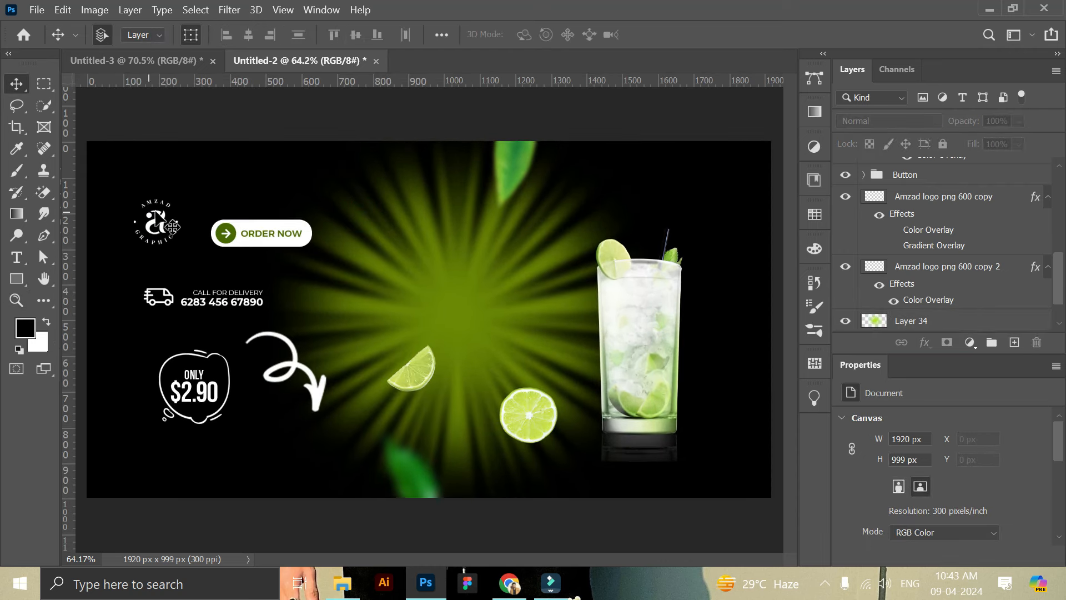
drag(165, 221, 229, 136)
Step: Adjust the logo's position in the poster corner and add a horizontal guide at its upper edge and a vertical guide at its left edge
click(17, 300)
click(290, 107)
key(v)
drag(245, 172, 248, 194)
drag(282, 82, 292, 151)
click(76, 290)
drag(71, 285, 170, 301)
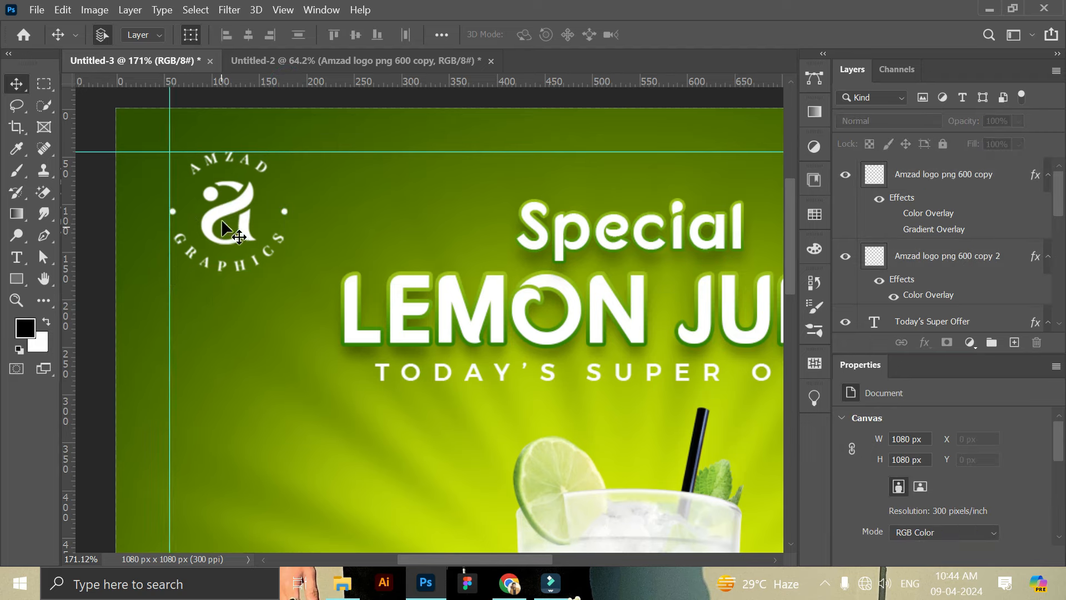
Step: Link the two logo layers, position the logo at X 53 px, Y 46 px and shift the vertical guide to its left edge
click(239, 209)
click(581, 242)
drag(247, 194, 242, 195)
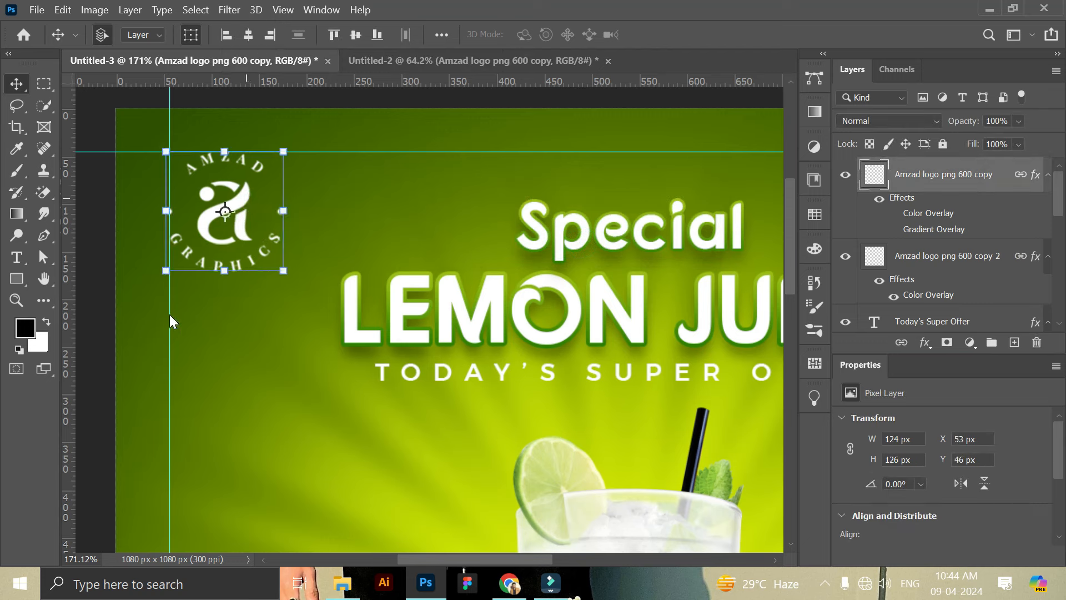
drag(170, 315, 166, 327)
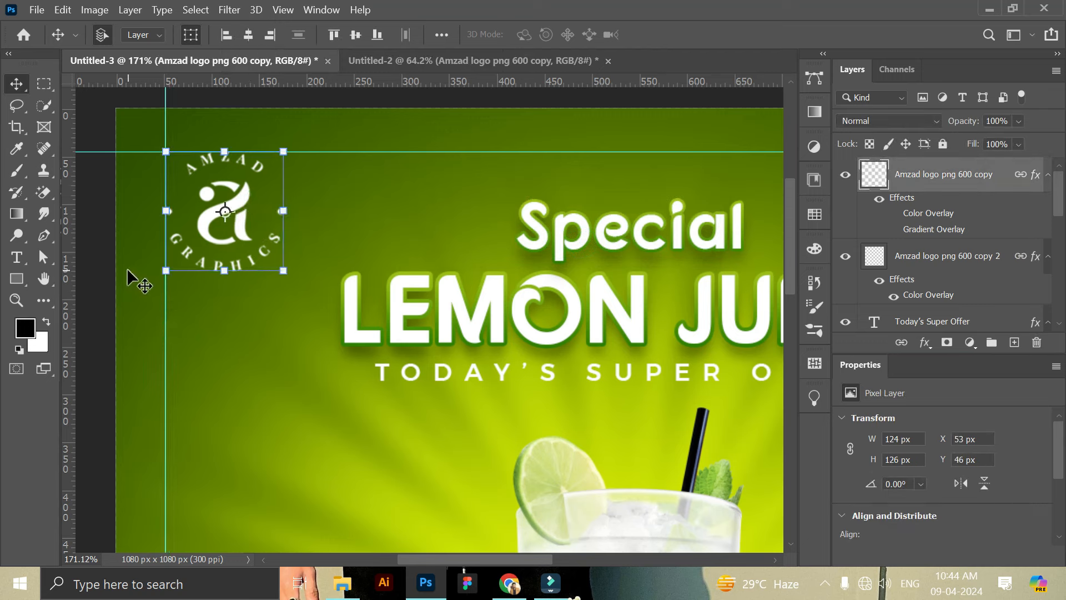
Step: Move the vertical guide closer to the poster's left edge and snap the logo to it at X 46 px, Y 46 px
drag(165, 120, 156, 127)
click(193, 141)
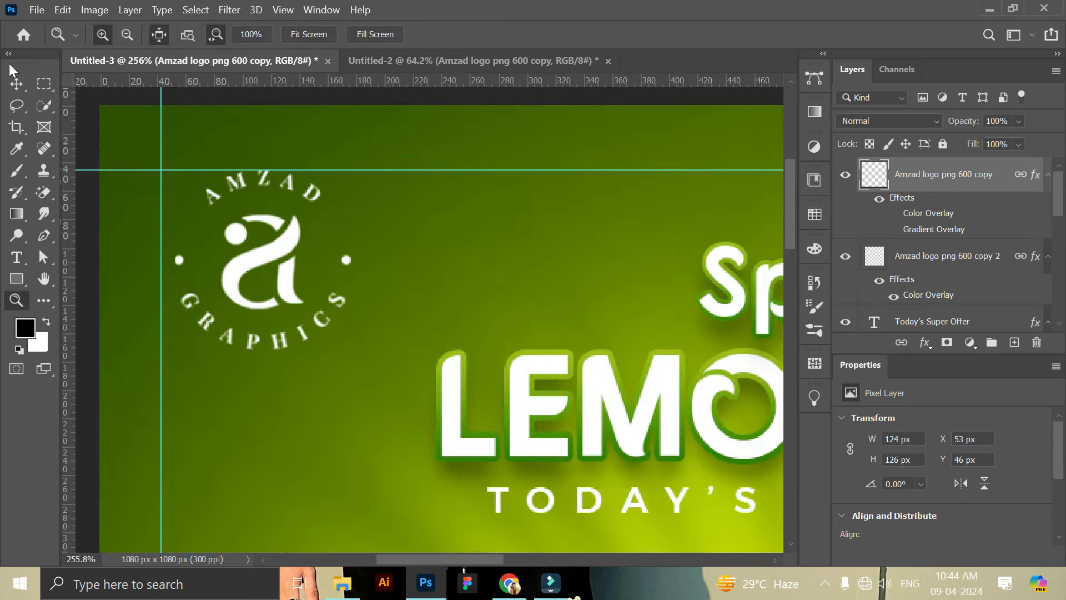
click(16, 83)
drag(164, 128, 165, 125)
drag(290, 237, 271, 241)
click(16, 300)
drag(258, 305, 207, 208)
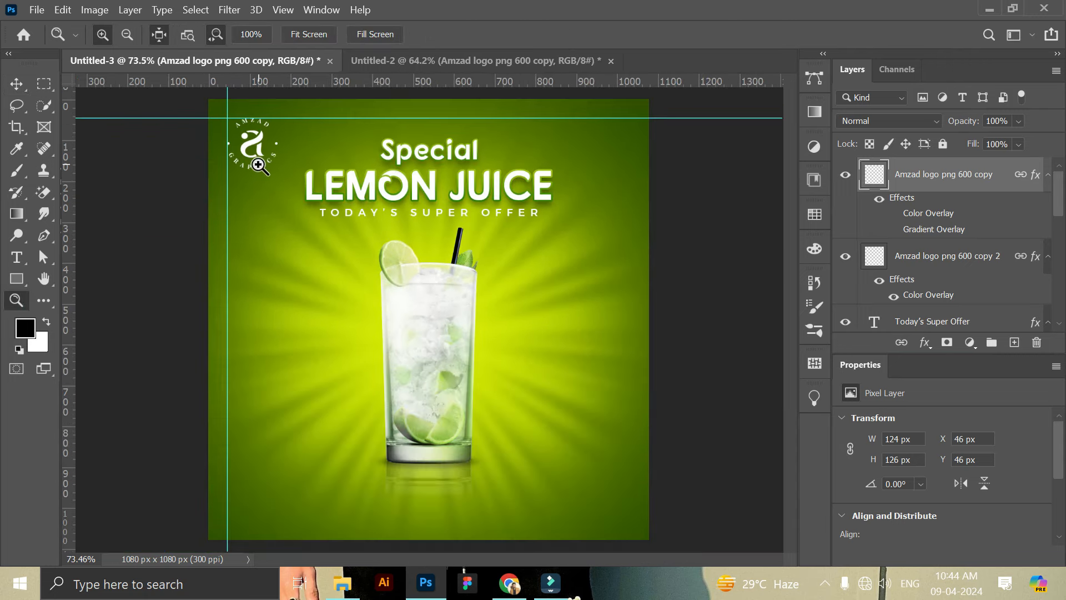
drag(229, 118, 314, 231)
drag(405, 376, 113, 269)
click(16, 83)
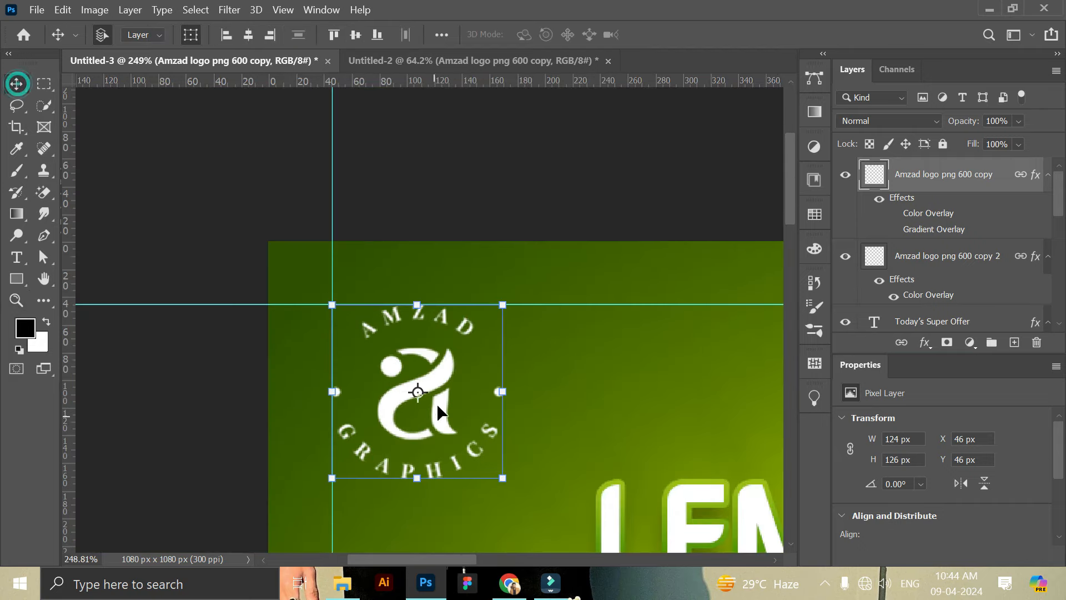
Step: Nudge the logo to X 47 px, Y 43 px, align the horizontal guide with its upper edge and deselect it
drag(438, 377, 439, 374)
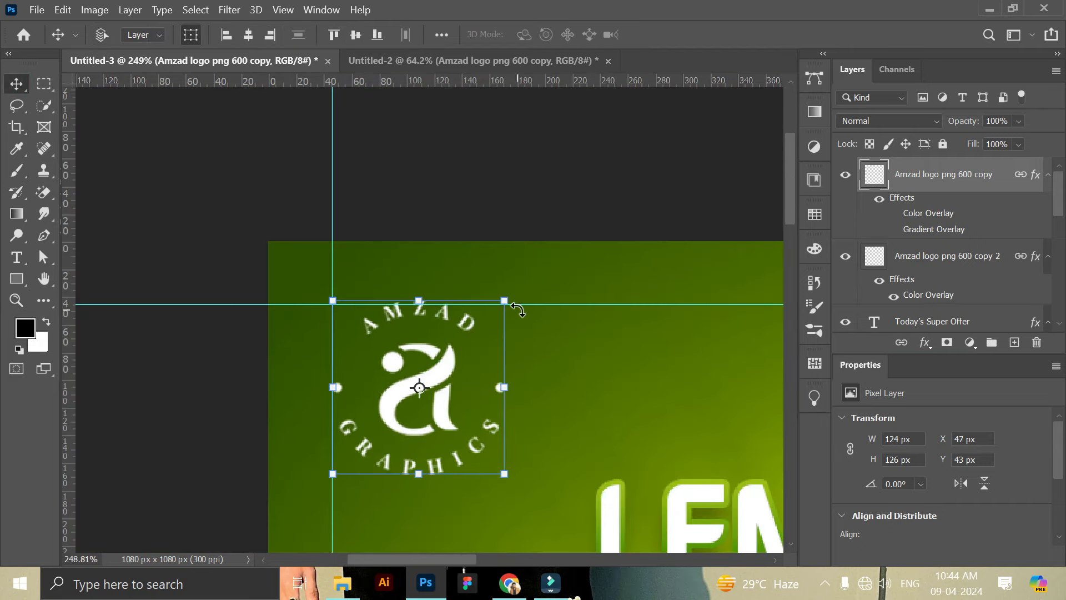
drag(536, 306, 535, 302)
click(17, 301)
drag(493, 411, 428, 375)
drag(409, 236, 442, 251)
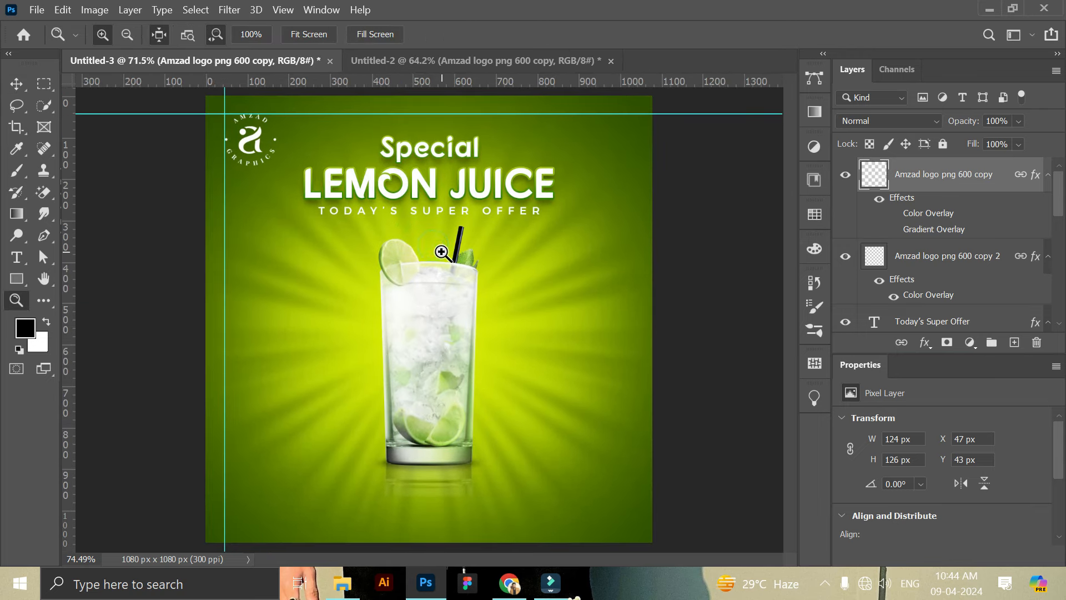
click(24, 88)
click(694, 238)
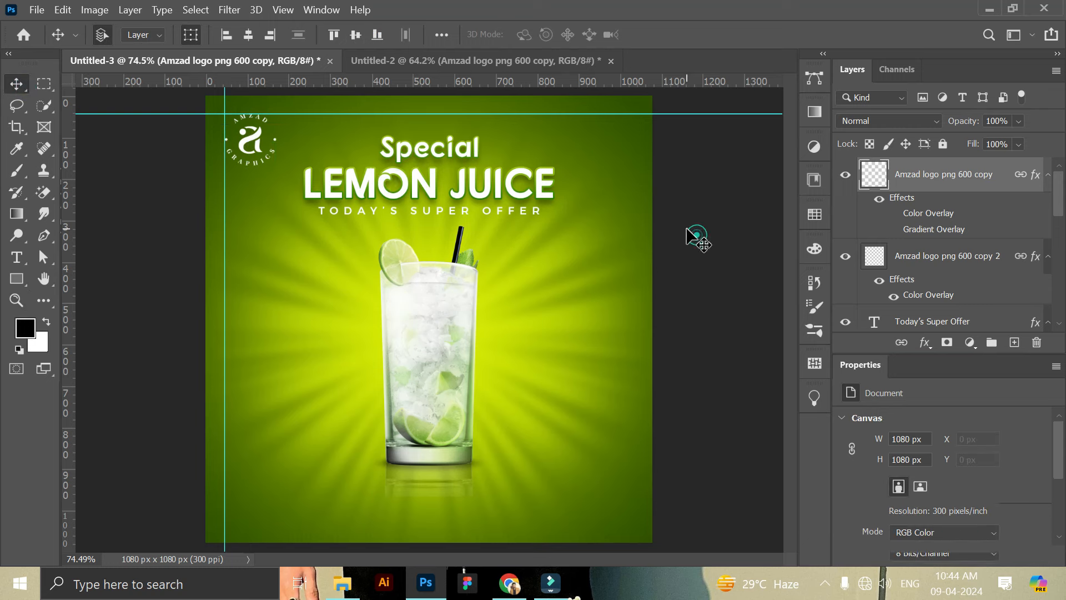
Step: Copy the "Only $2.90" price tag with its bubble outline from Untitled-2 into the poster, right of the glass
click(363, 62)
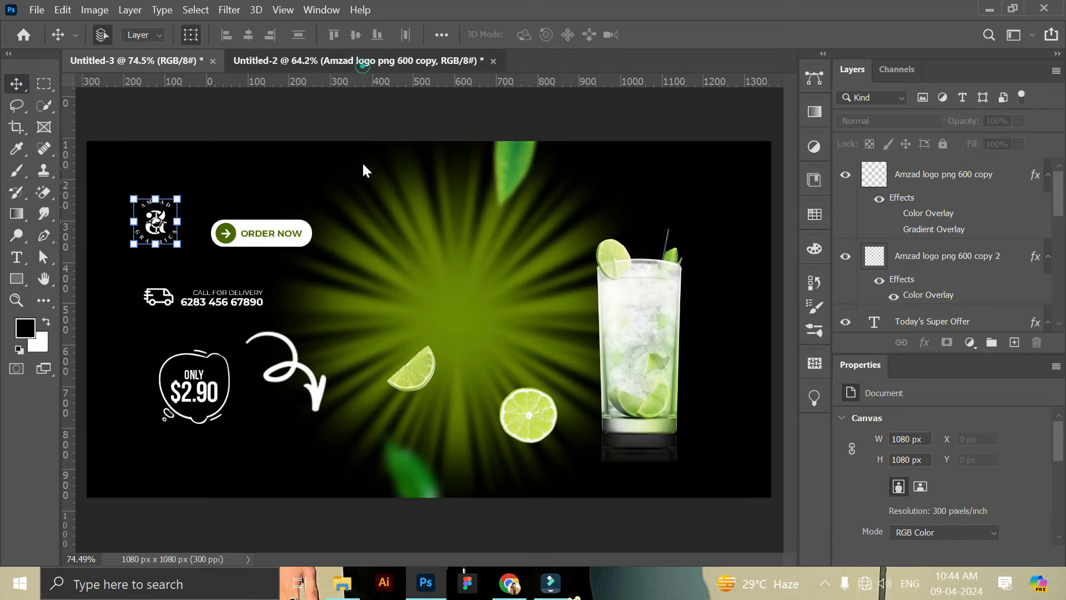
click(123, 351)
drag(210, 385, 578, 312)
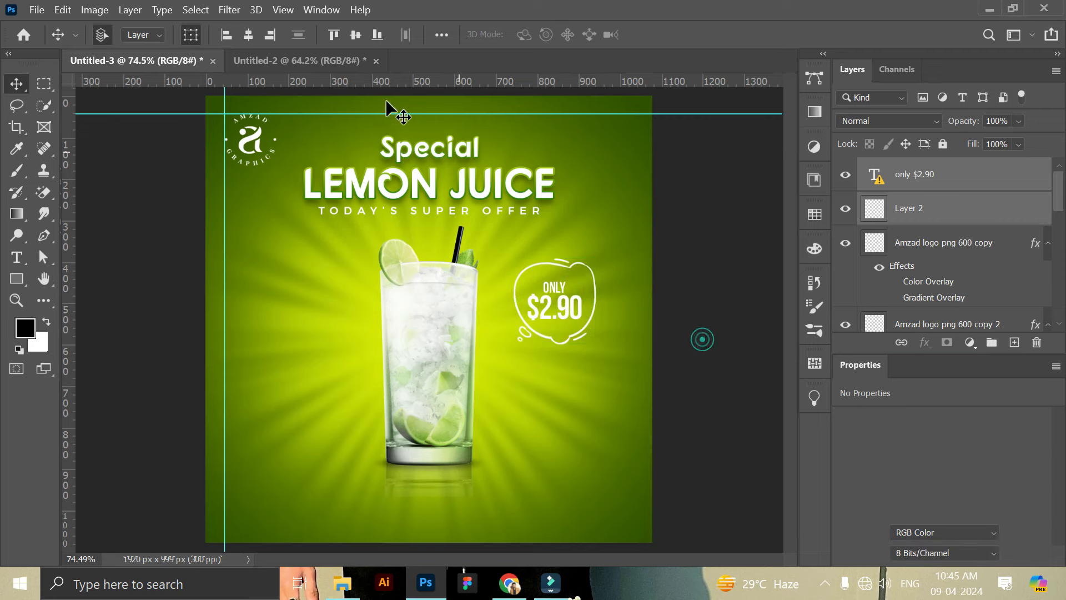
Step: Copy the complete Order Now button from Untitled-2 into the poster's lower-right area, to the right of the glass base
click(288, 60)
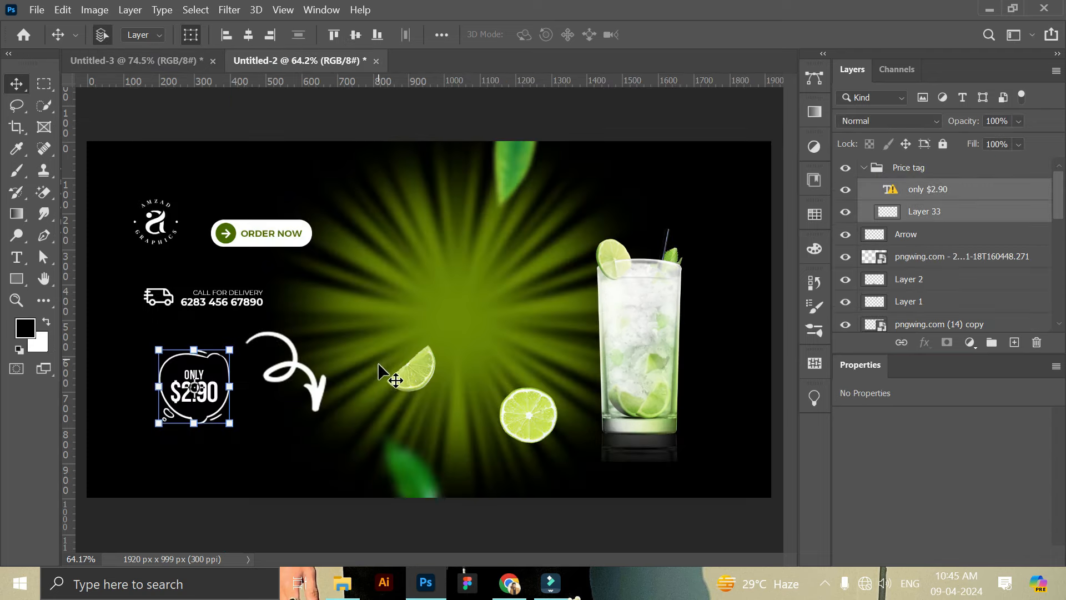
drag(214, 206, 295, 247)
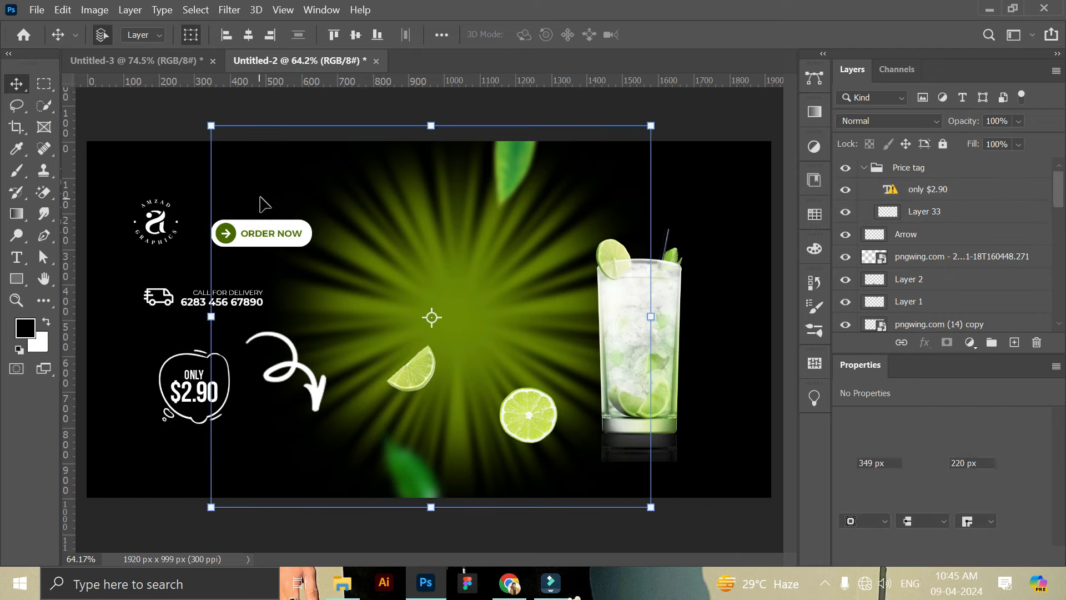
click(260, 196)
drag(222, 235, 584, 502)
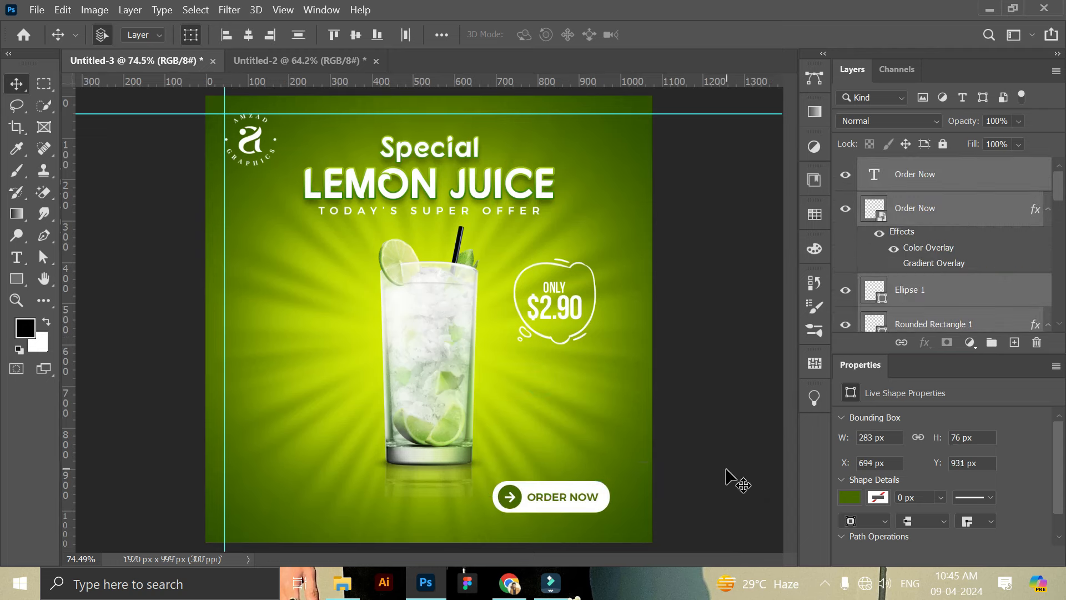
click(726, 470)
Step: Add a horizontal guide near the poster's lower edge, just beneath the Order Now button
drag(547, 81, 581, 518)
click(18, 300)
drag(516, 398, 477, 365)
click(17, 83)
Step: Copy the upper green leaf from Untitled-2 into the poster's upper-right corner at X 888 px, Y -32 px
click(278, 61)
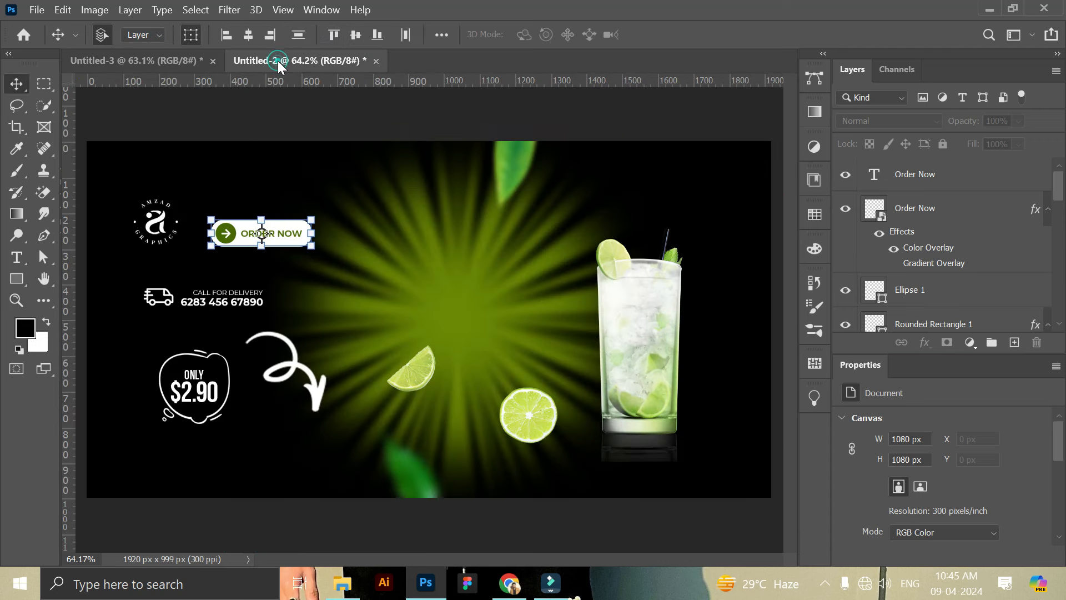
click(148, 62)
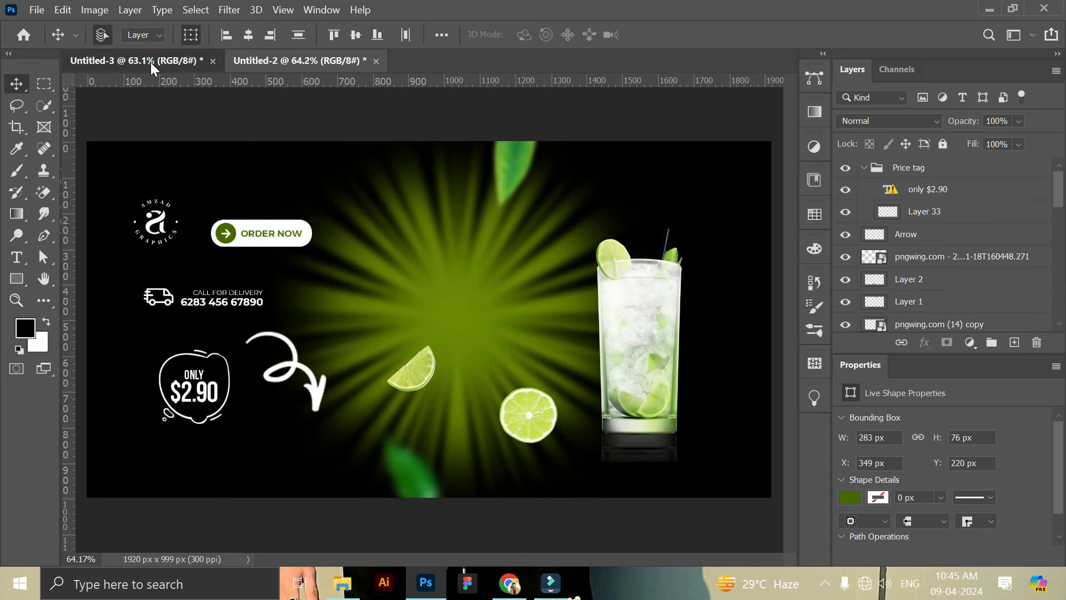
click(316, 59)
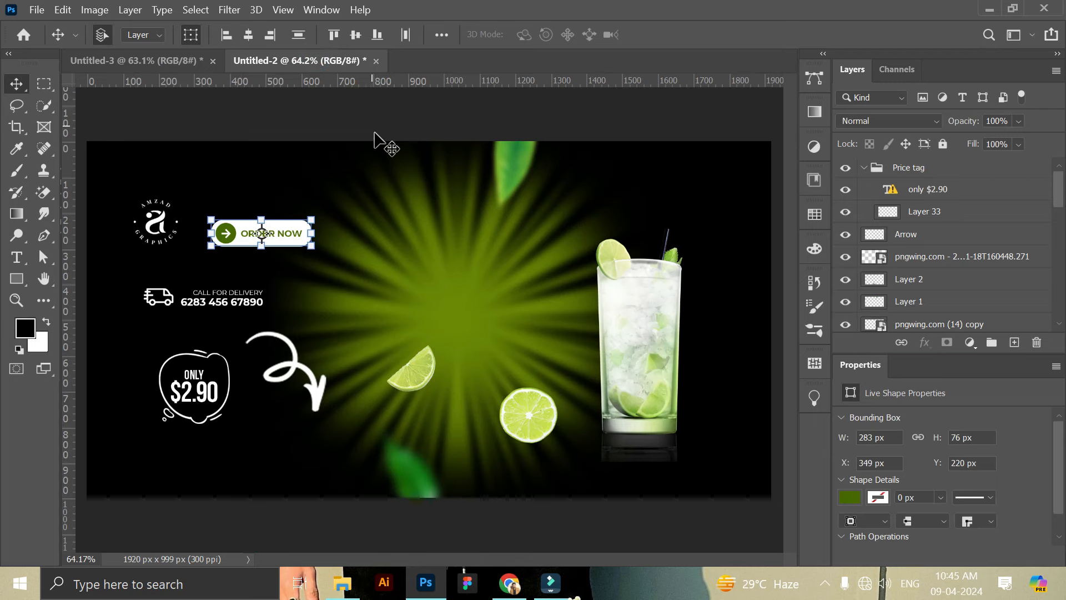
click(491, 167)
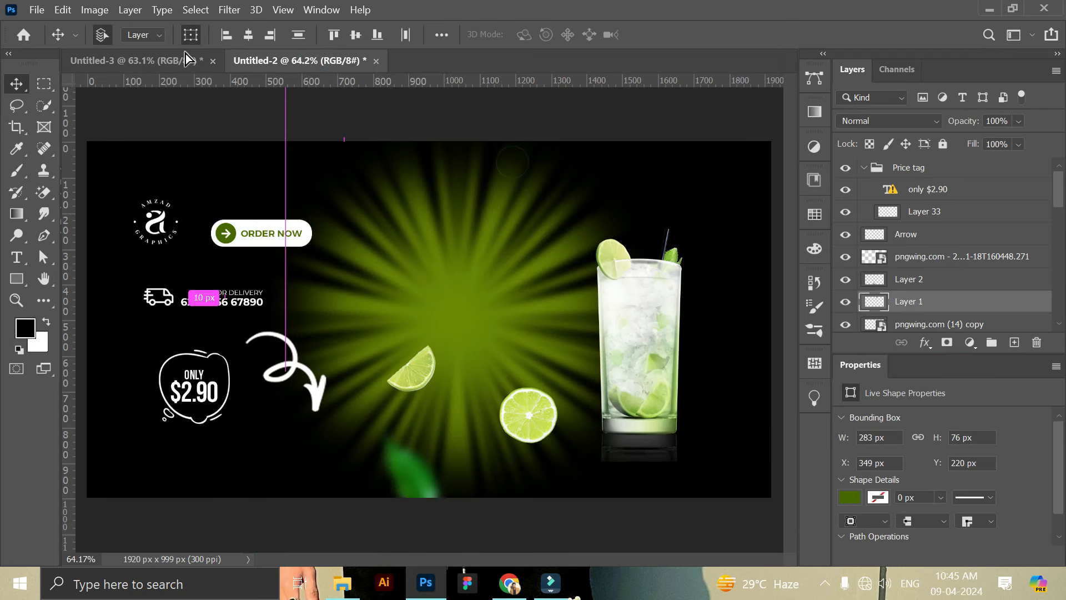
click(188, 56)
drag(515, 178, 584, 137)
click(714, 209)
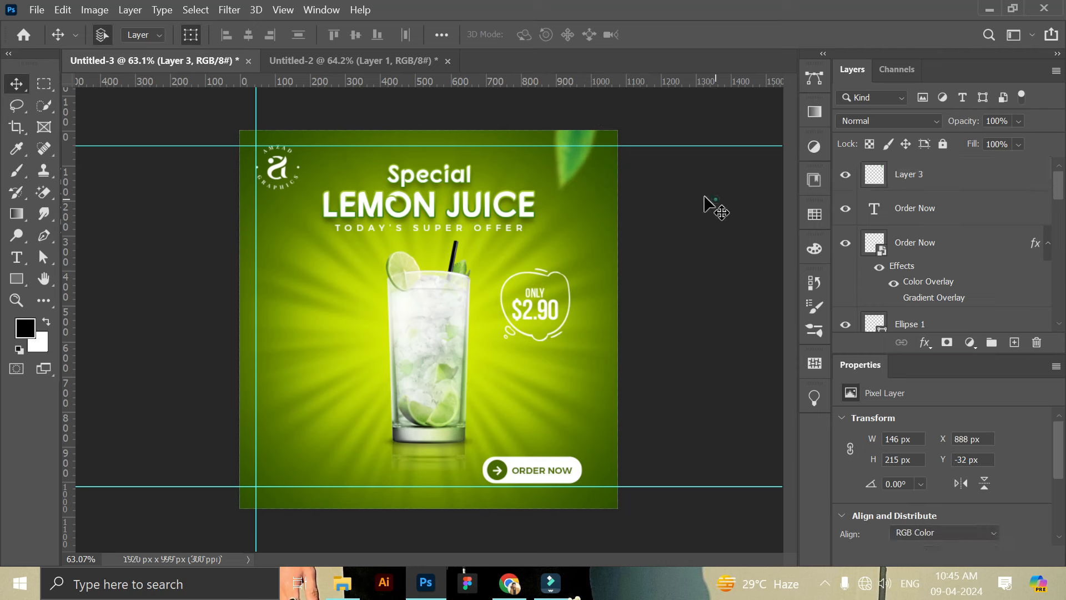
Step: Copy the lower blurred leaf from Untitled-2 into the poster's lower-left corner at X 18 px, Y 858 px
click(328, 60)
drag(365, 452, 229, 374)
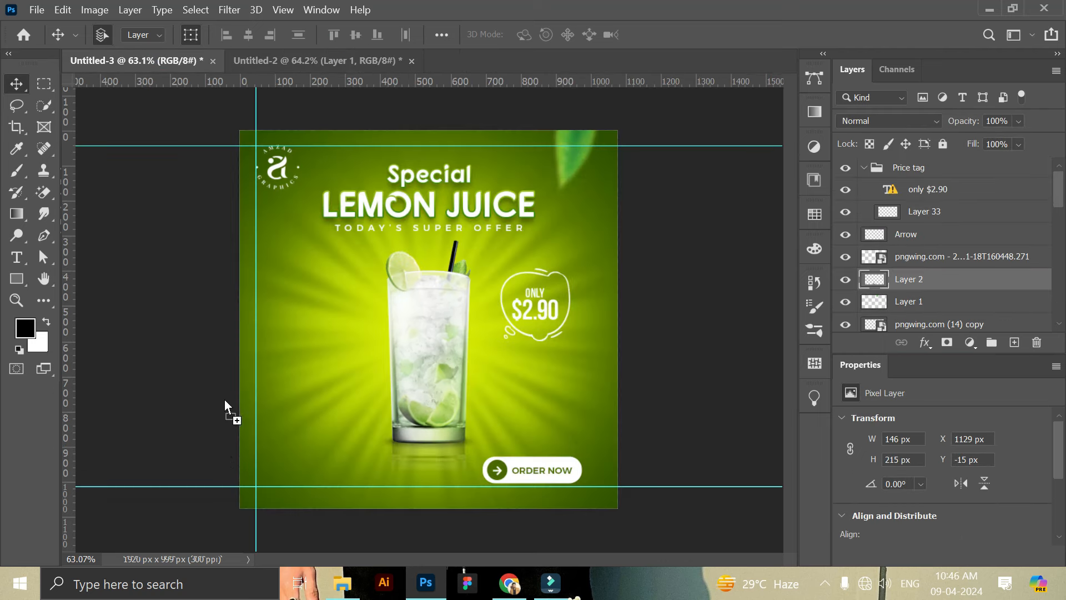
mouse_move(301, 501)
mouse_down()
mouse_move(291, 502)
mouse_move(298, 499)
mouse_up()
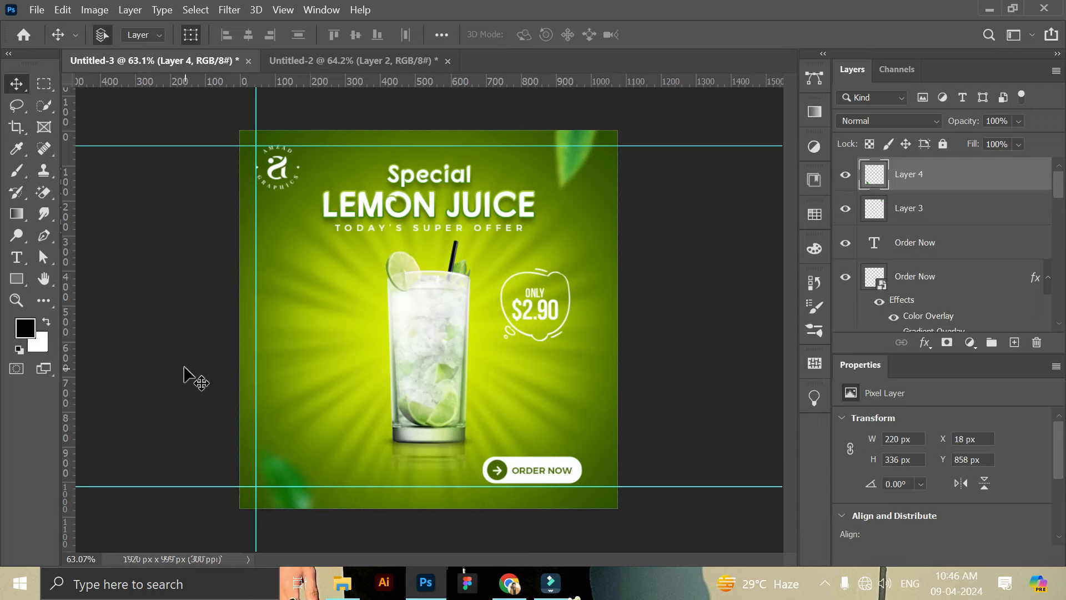
click(183, 367)
Step: Copy the van icon and call-for-delivery text from Untitled-2 into the poster's lower-left corner and shift the lower guide slightly down
click(334, 61)
drag(123, 275, 223, 308)
drag(226, 304, 351, 481)
drag(445, 487, 444, 489)
click(649, 407)
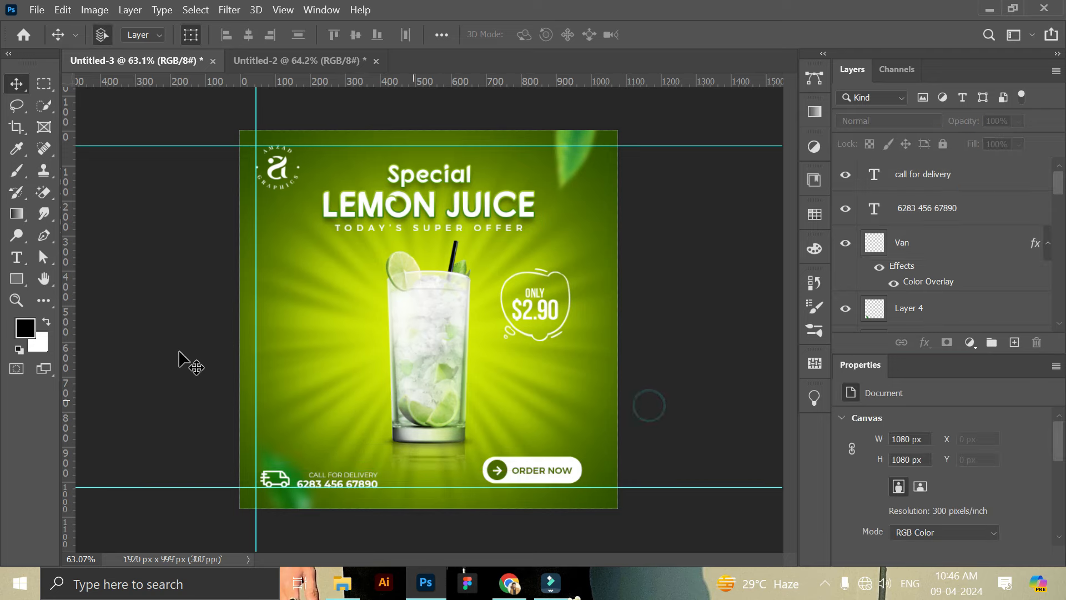
Step: Add a vertical guide at the poster's horizontal center and select the drink glass layer to check its centering
click(16, 300)
click(419, 429)
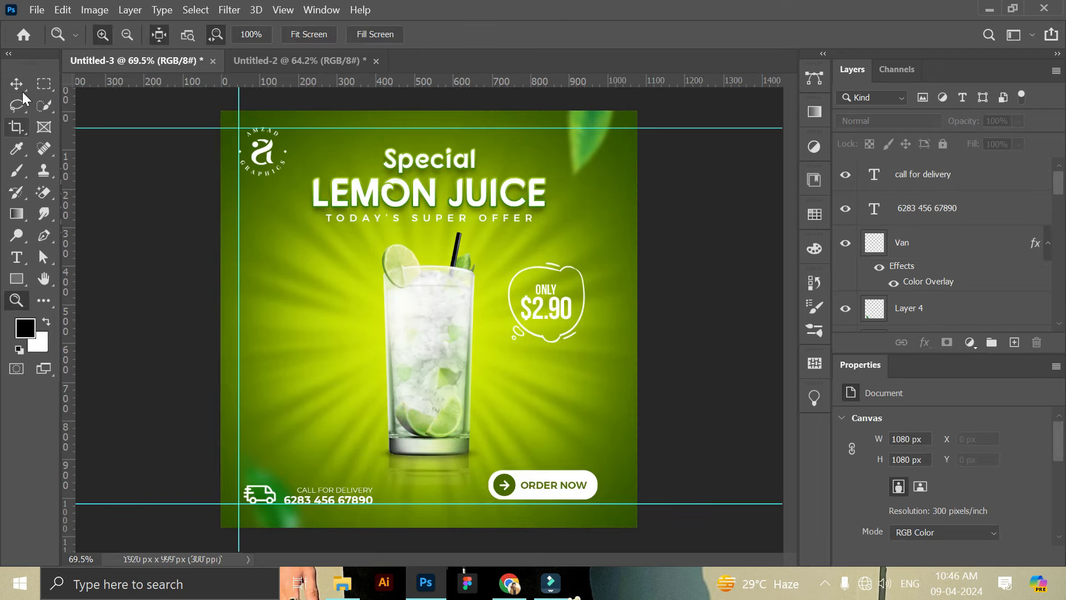
key(v)
drag(67, 272, 429, 358)
click(464, 374)
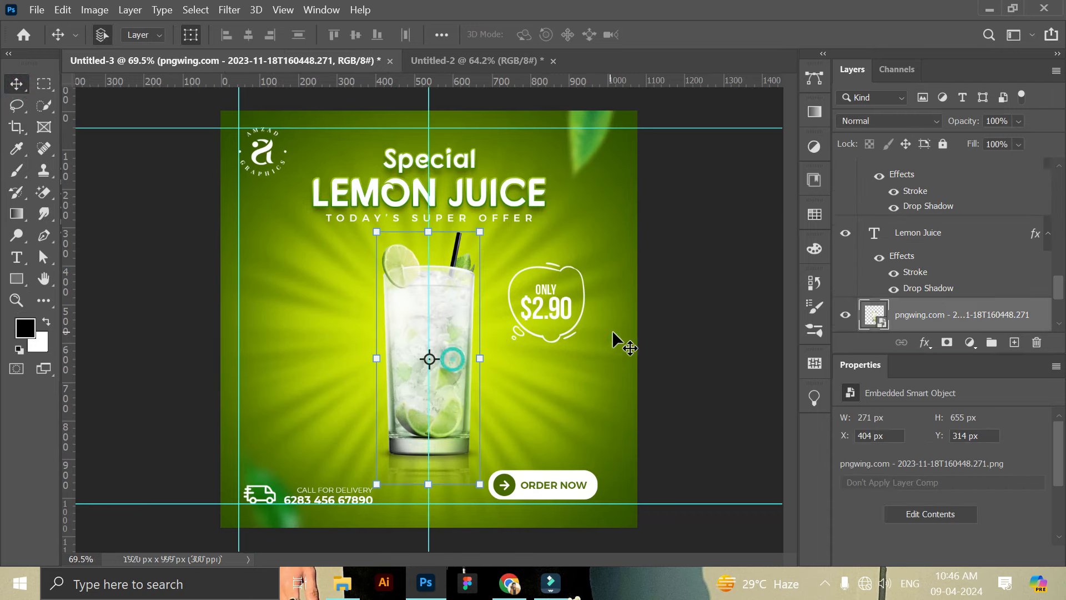
Step: Copy the round lime slice from Untitled-2 to the poster's right edge and place a duplicate at the left edge, X -102 px, Y 207 px
click(288, 61)
drag(516, 412, 174, 66)
drag(591, 420, 651, 434)
drag(957, 177, 1014, 342)
drag(582, 398, 199, 207)
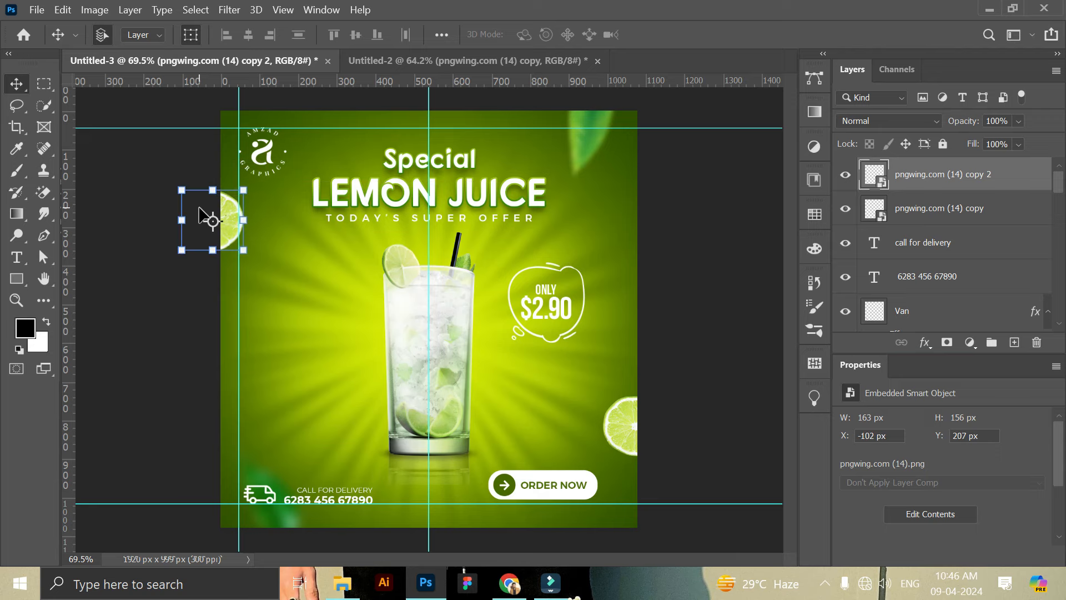
click(687, 225)
Step: Copy the lime wedge from Untitled-2 into the poster, left of the glass at X 204 px, Y 531 px
click(356, 61)
mouse_move(422, 368)
mouse_down()
mouse_move(131, 66)
mouse_move(430, 380)
mouse_up()
drag(329, 332, 341, 332)
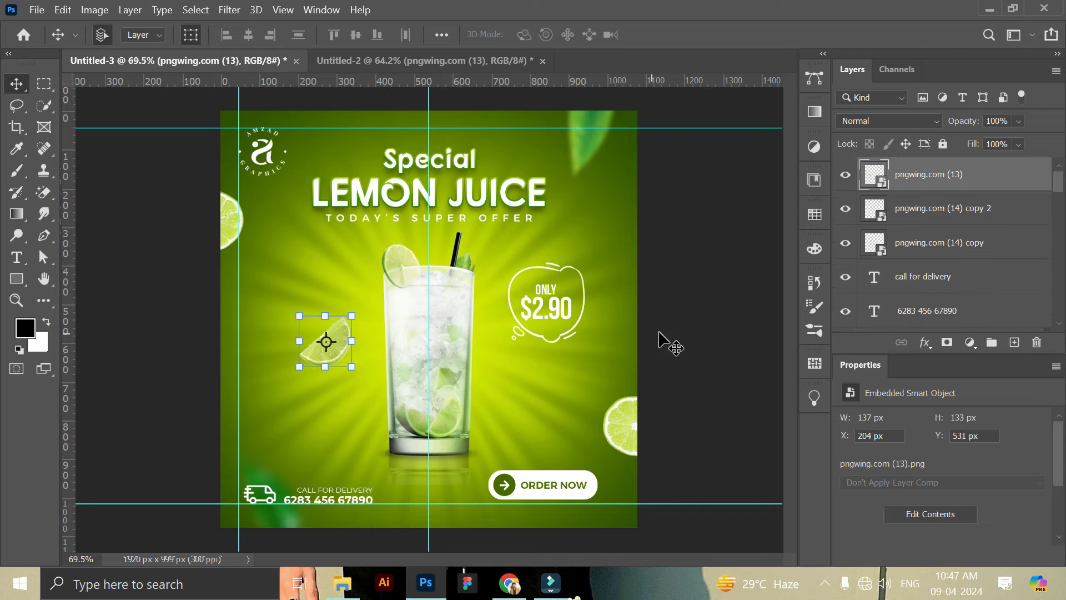
click(677, 327)
Step: Copy the curly white arrow from Untitled-2 into the poster, pointing down at the Order Now button
click(358, 53)
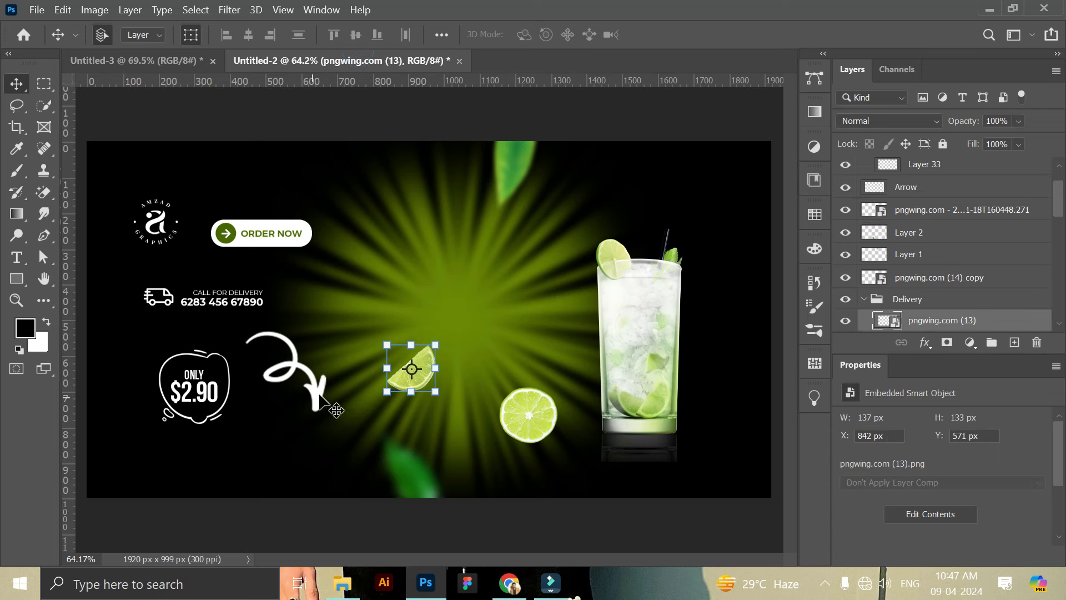
drag(336, 410, 483, 317)
drag(529, 438, 548, 417)
click(716, 361)
Step: Select the "only $2.90" text and its bubble outline layer together and move them slightly up and to the right
click(558, 303)
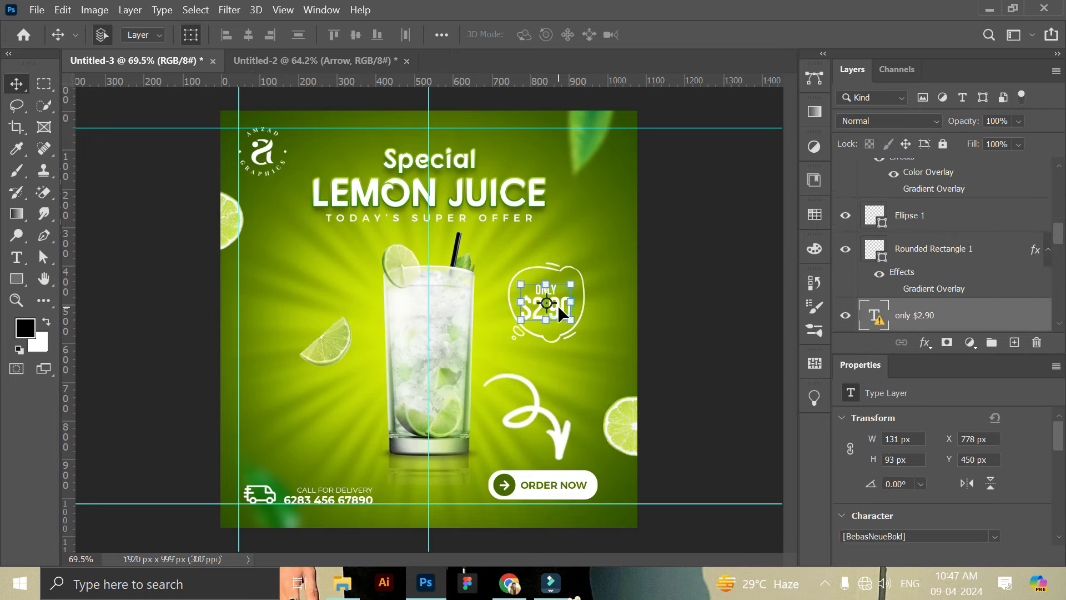
scroll(872, 299, down, 2)
scroll(874, 289, up, 4)
scroll(880, 286, down, 3)
scroll(883, 284, down, 2)
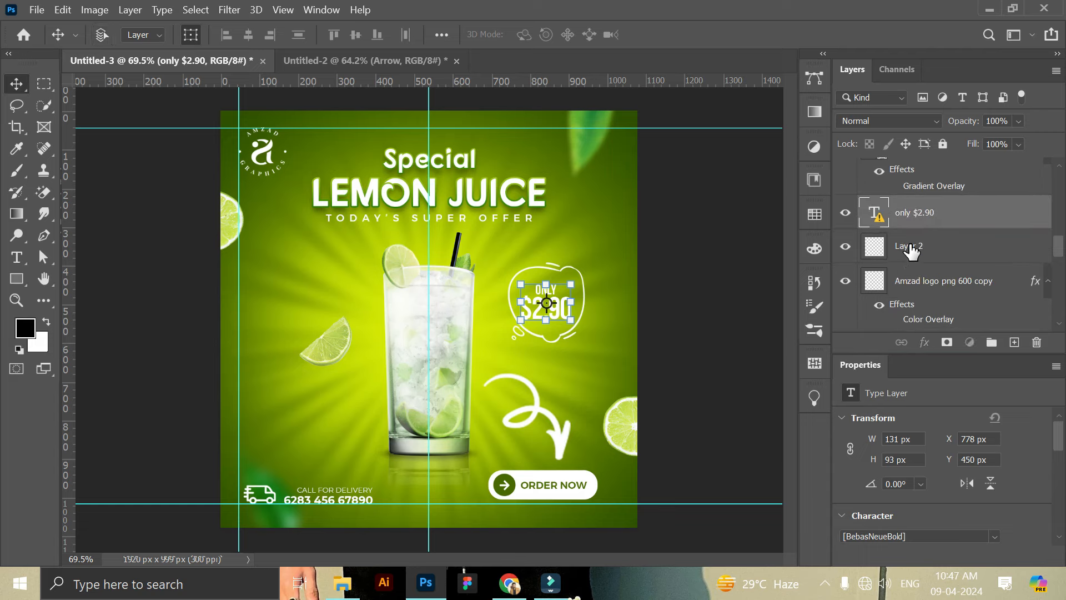
ctrl+click(912, 251)
drag(566, 304, 576, 297)
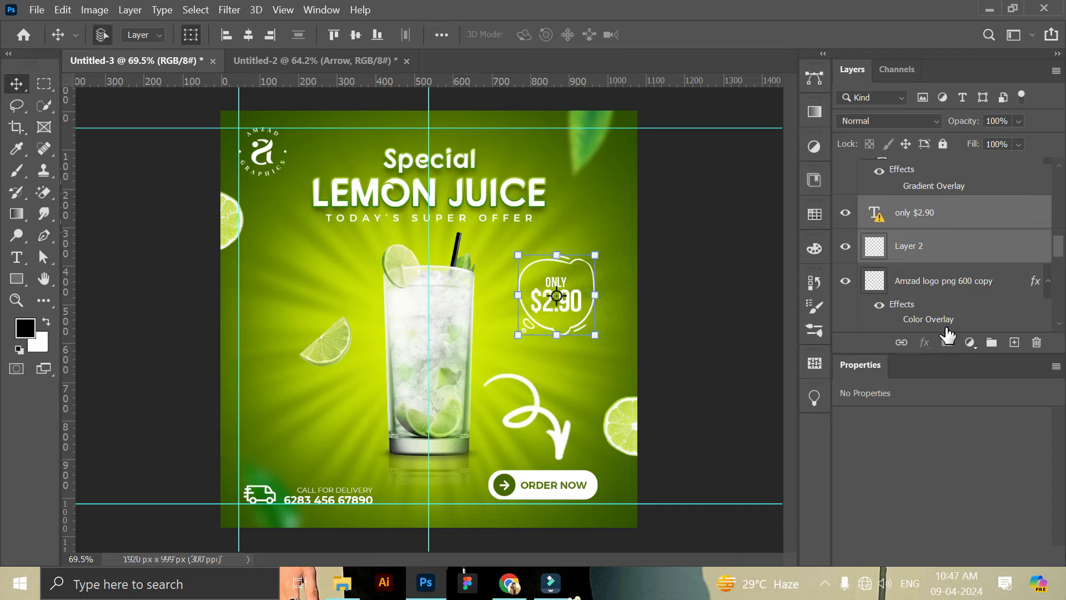
Step: Group the price text and bubble layers, name the group "Price tag" and nudge it slightly upward
click(992, 342)
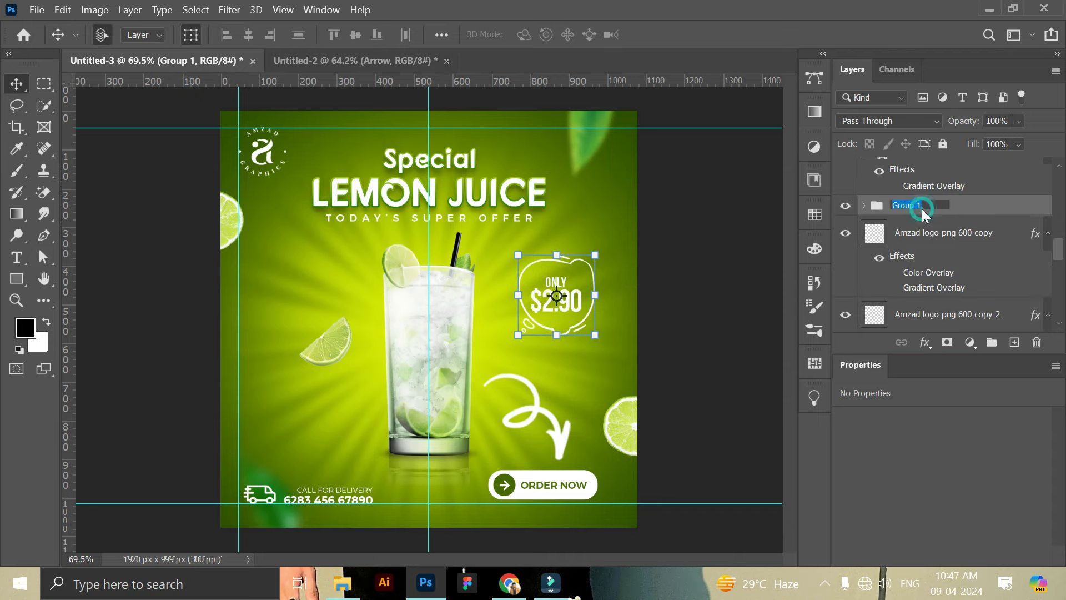
key(Return)
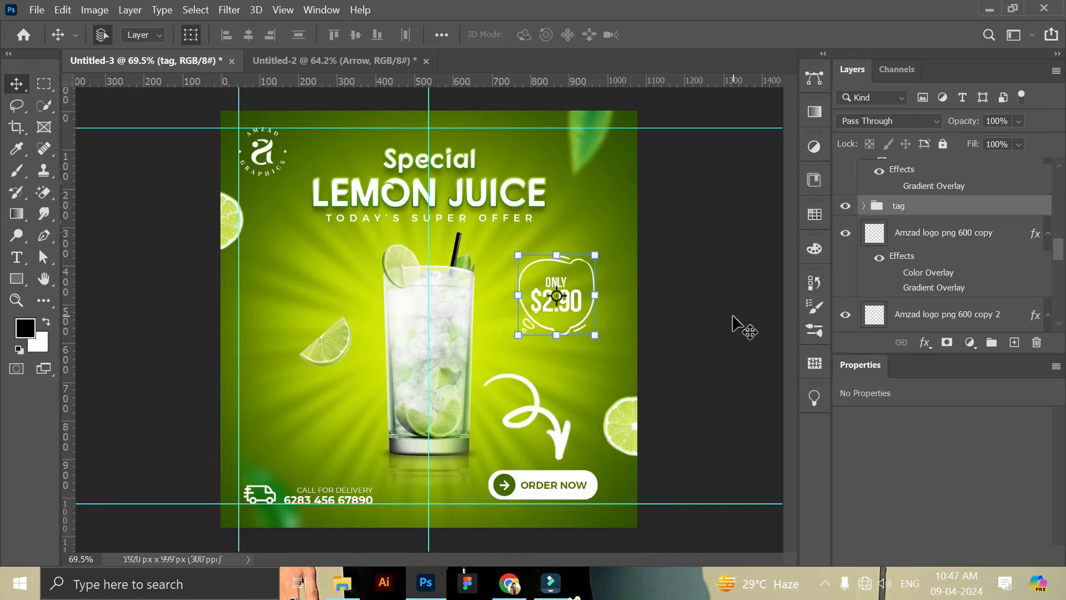
double_click(902, 205)
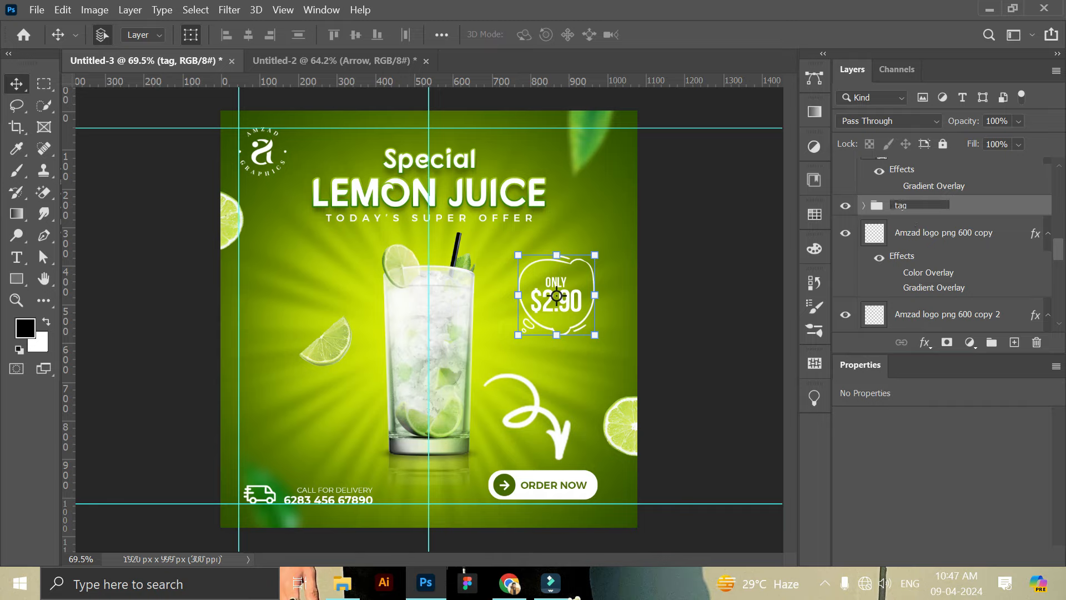
key(Home)
text(Price)
key(Return)
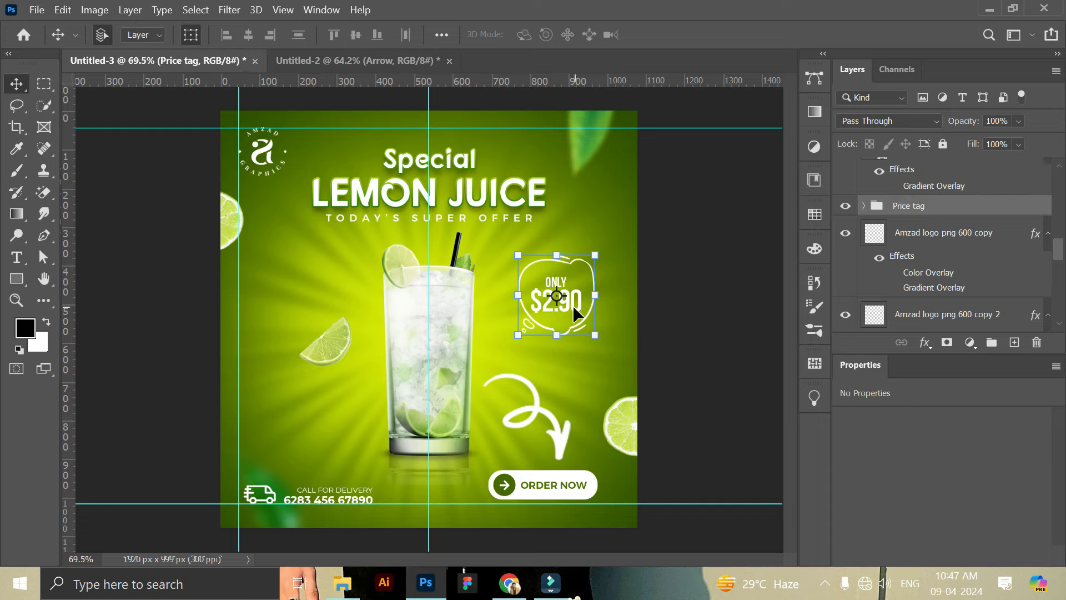
drag(572, 305, 572, 299)
click(708, 319)
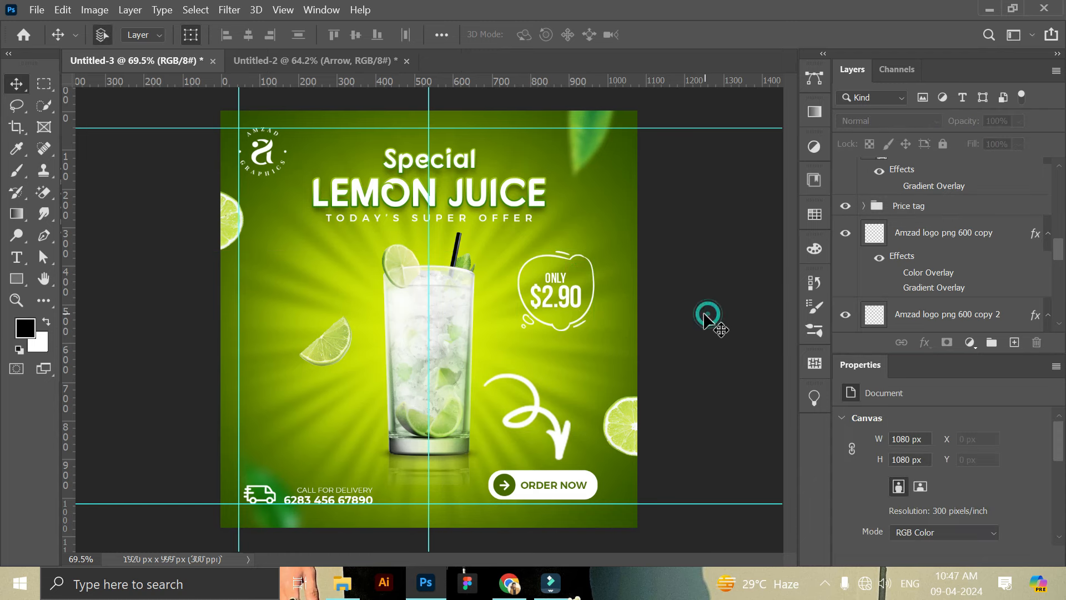
Step: Shift the lower horizontal guide slightly down beneath the Order Now button
click(16, 300)
alt+click(372, 299)
alt+click(457, 256)
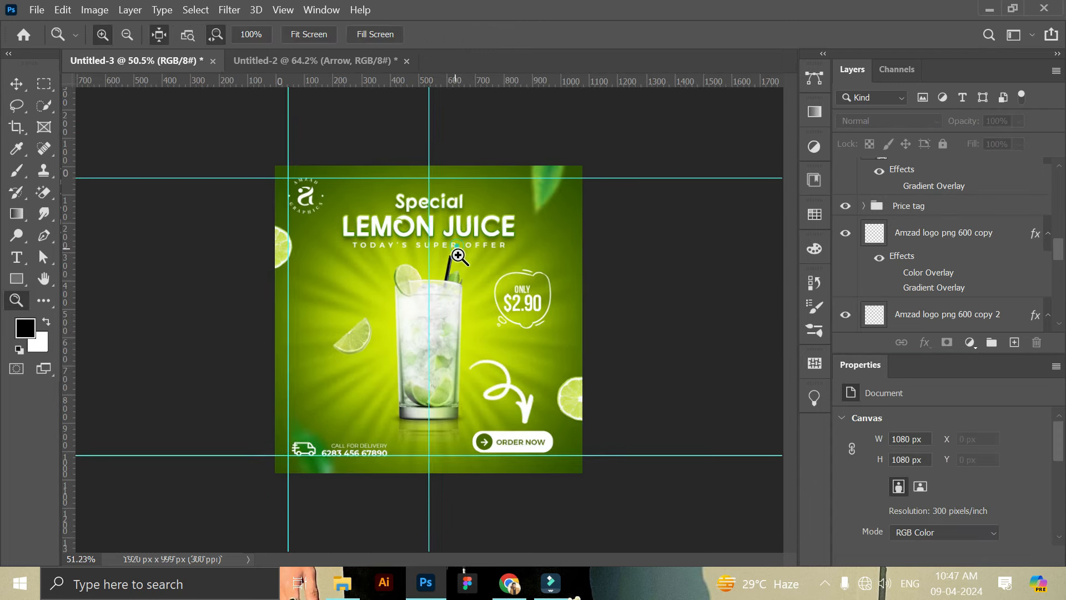
scroll(457, 255, up, 1)
click(22, 89)
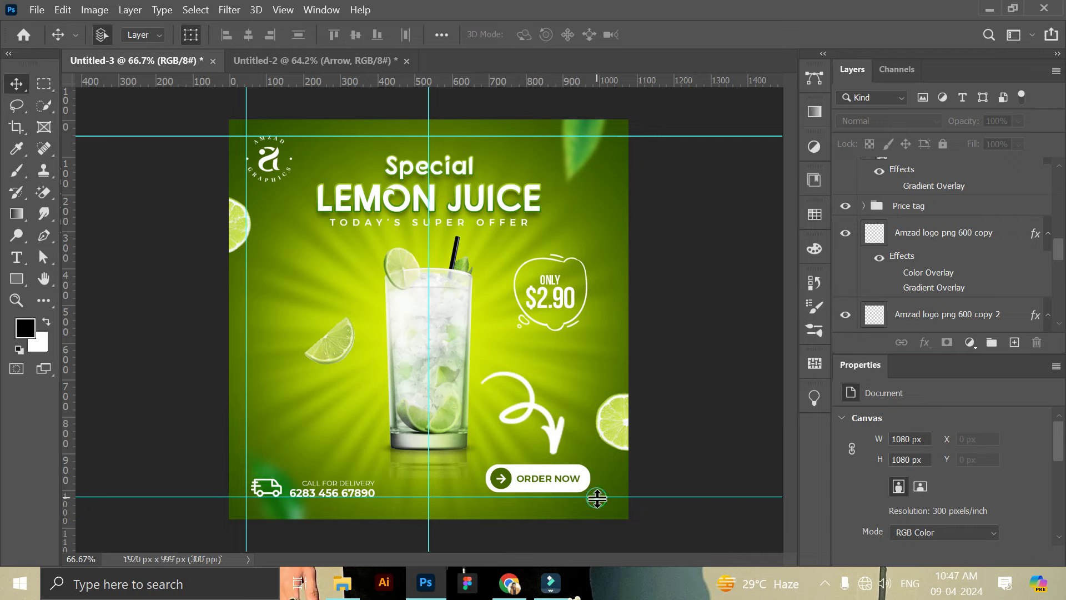
drag(596, 496, 596, 497)
Step: Group the Order Now text, arrow icon, ellipse and rounded rectangle layers, and name the group "Order Now"
click(575, 482)
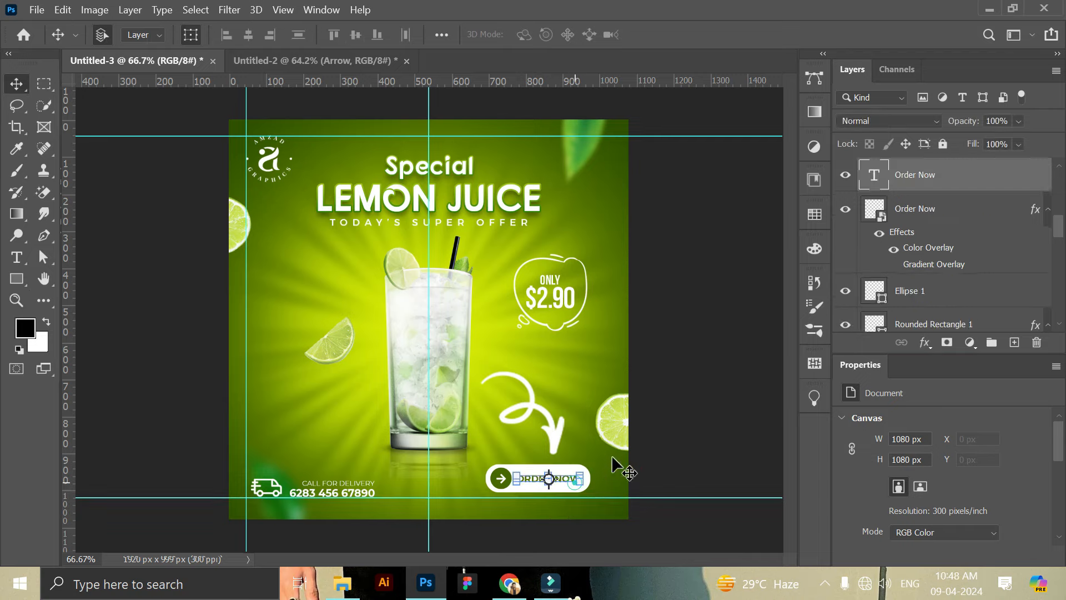
ctrl+click(942, 210)
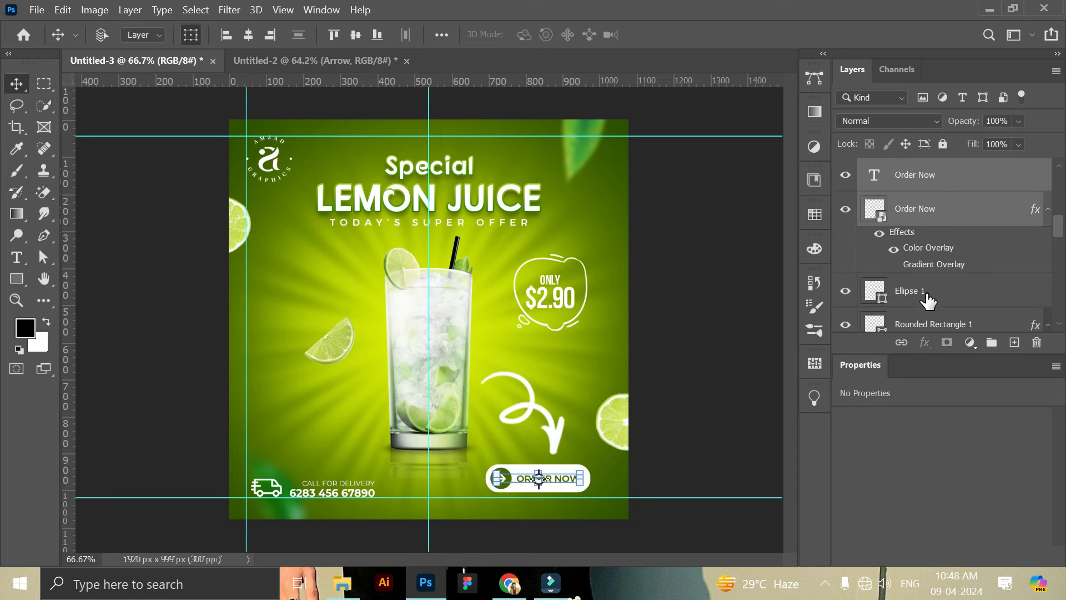
ctrl+click(927, 293)
scroll(929, 288, up, 2)
scroll(931, 282, down, 1)
scroll(931, 285, down, 2)
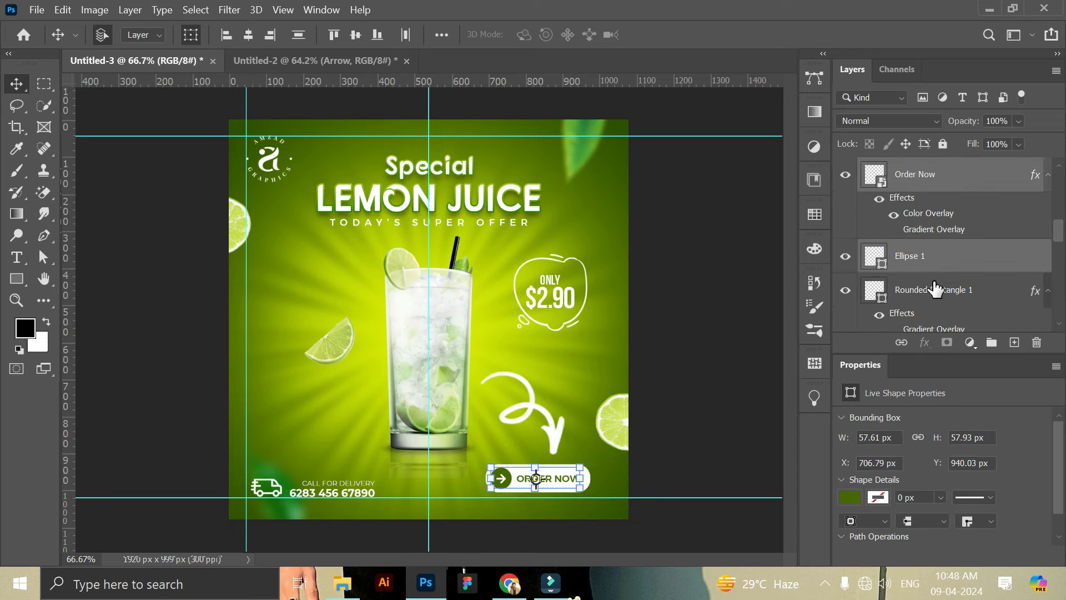
ctrl+click(931, 290)
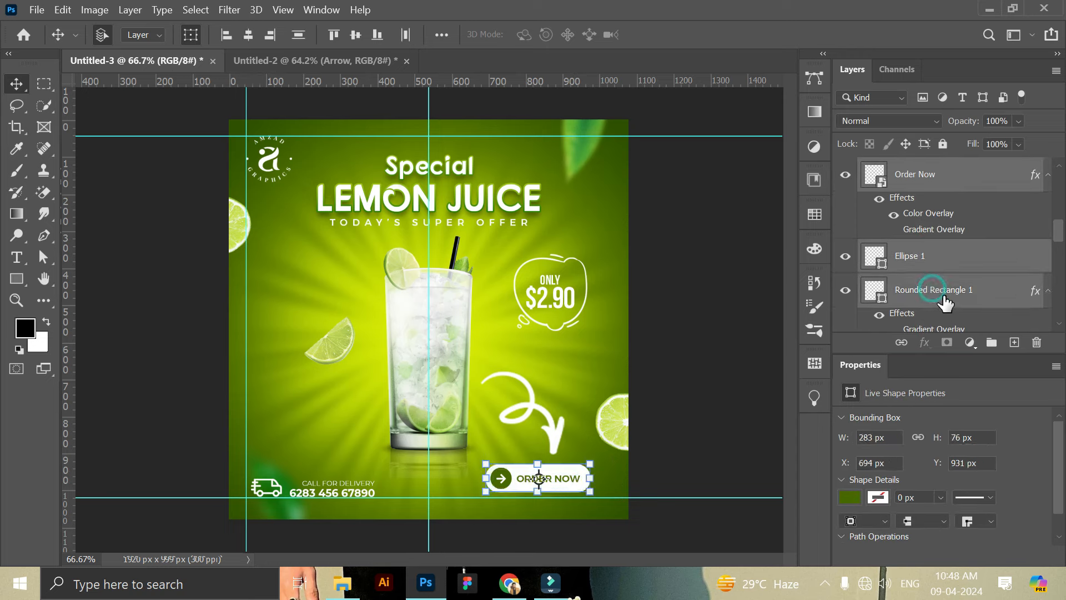
click(992, 343)
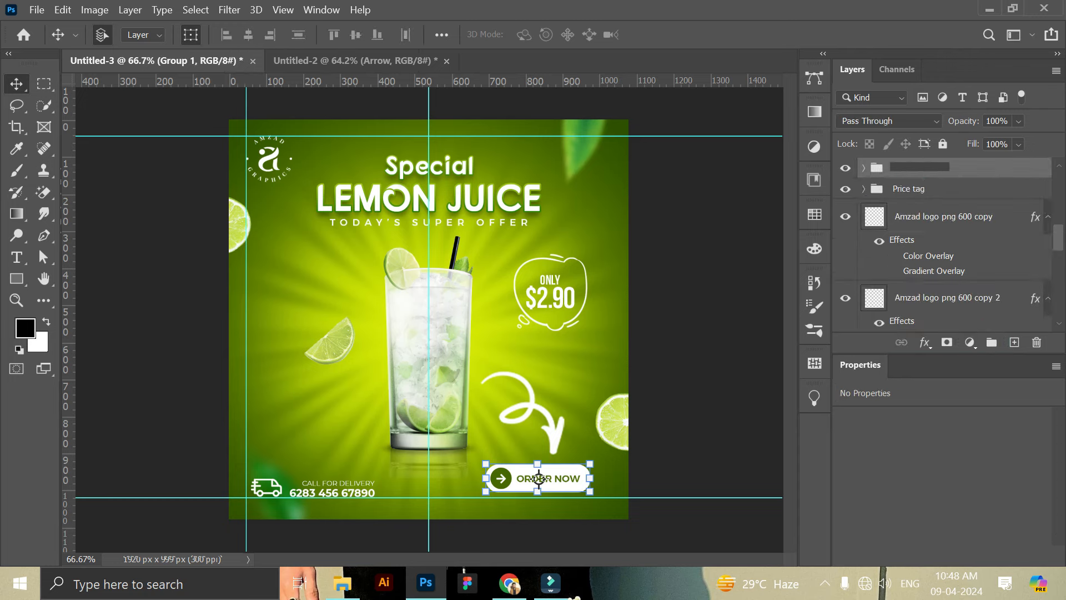
text(Ot)
key(BackSpace)
text(rder Now)
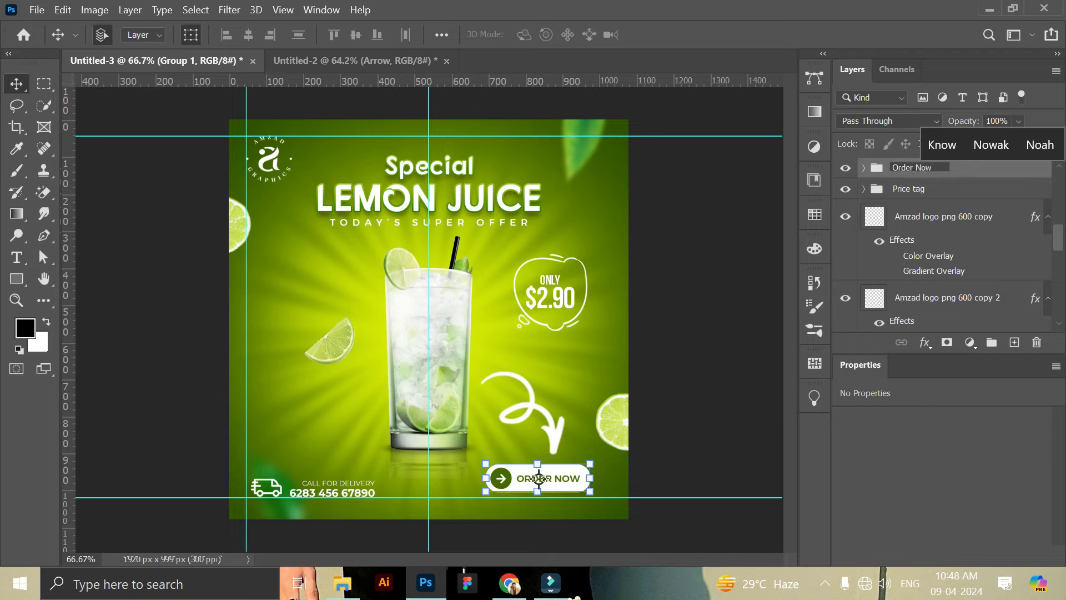
key(Return)
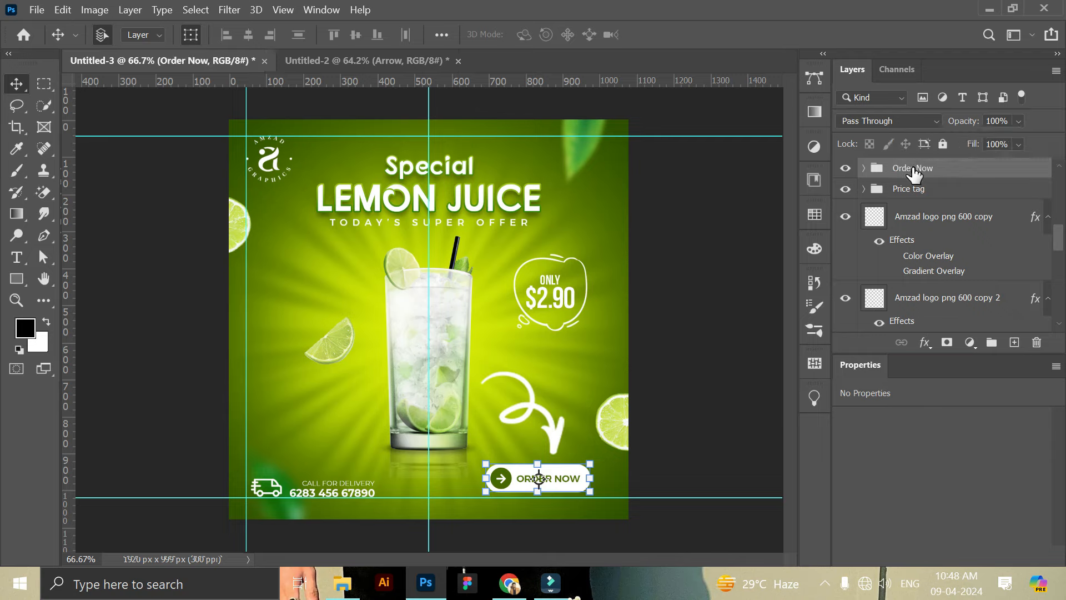
click(696, 407)
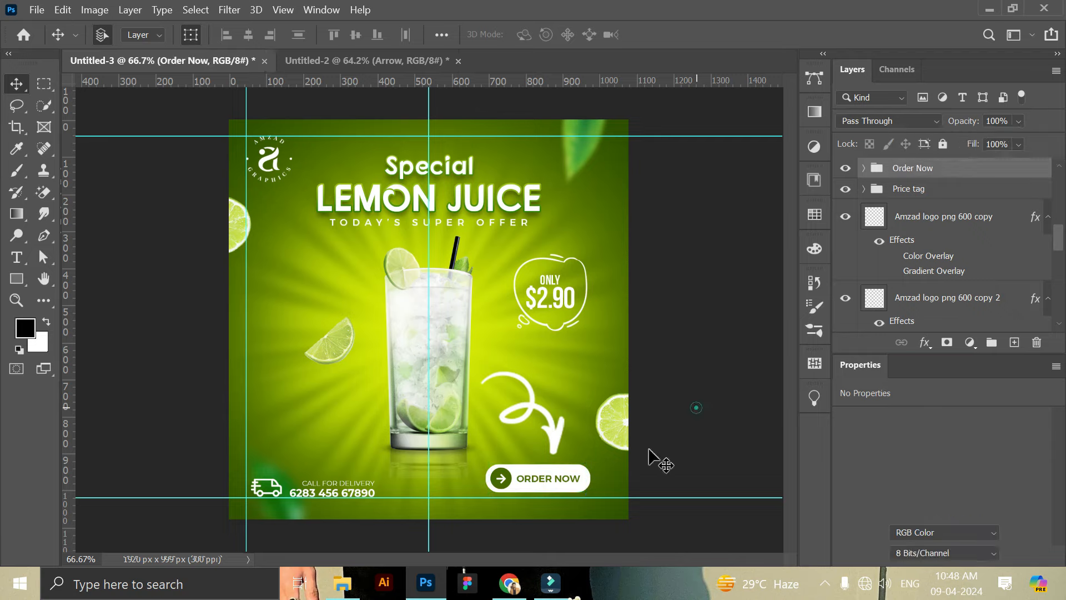
Step: Move the Order Now button group slightly down and to the right, and nudge the curly white arrow slightly down
click(574, 487)
scroll(894, 281, up, 2)
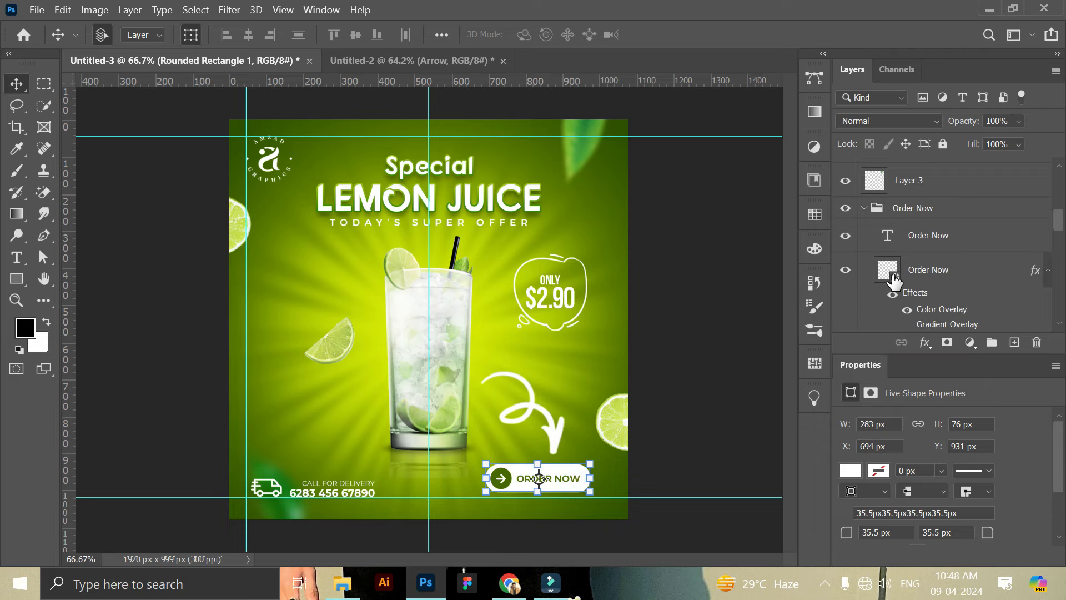
click(864, 209)
drag(562, 483, 558, 486)
drag(554, 435, 554, 443)
click(687, 429)
Step: Select the "Lemon Juice", "Special" and "Today's Super Offer" text layers together to check their horizontal centring on the vertical guide
click(16, 300)
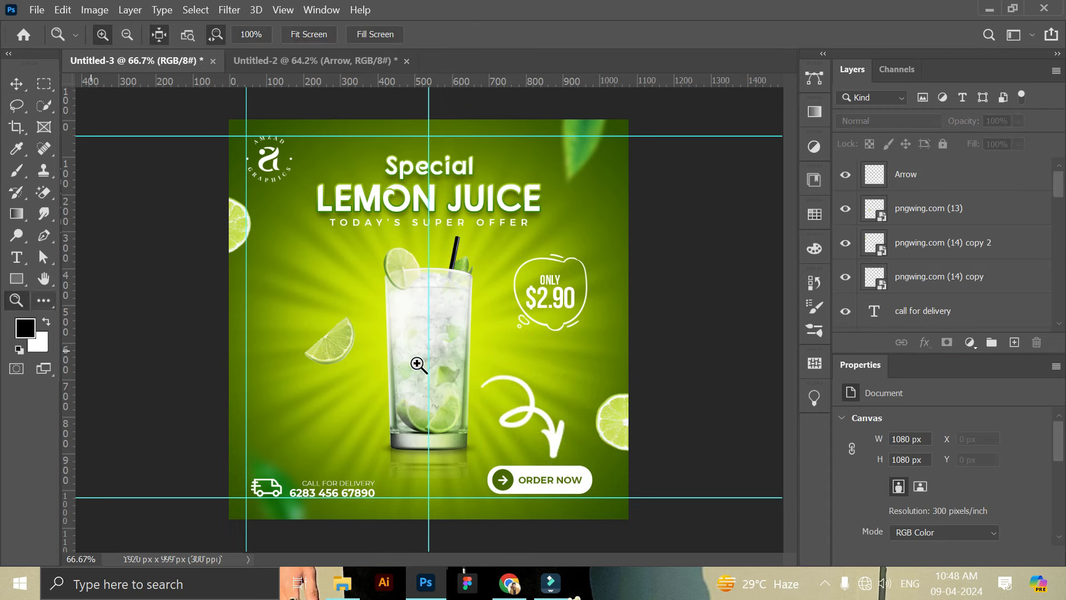
drag(458, 364, 506, 410)
mouse_move(569, 433)
mouse_down()
mouse_move(549, 438)
mouse_move(549, 426)
mouse_up()
key(v)
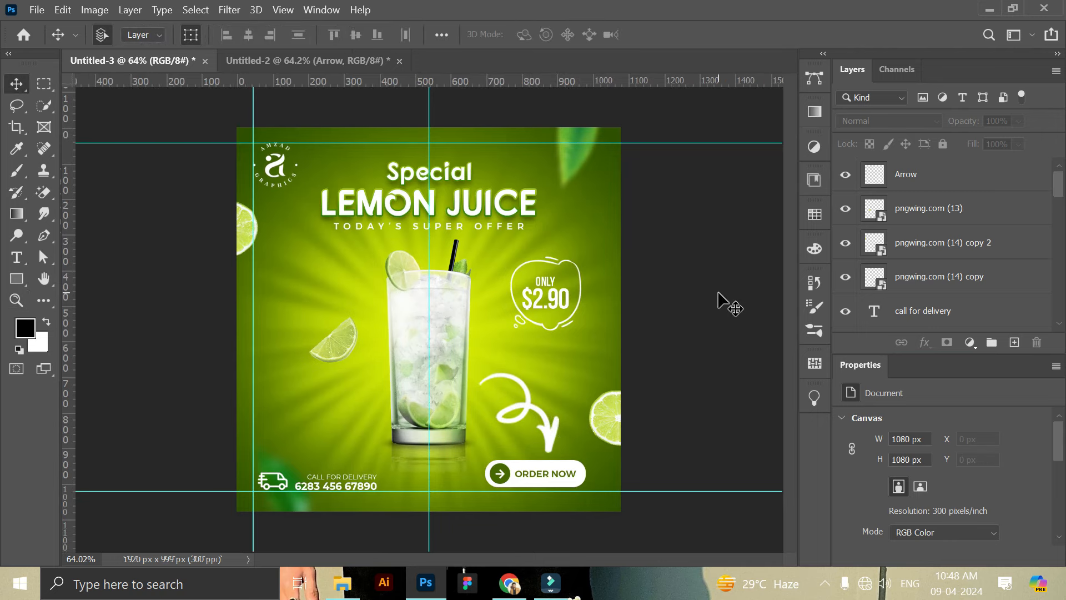
click(476, 216)
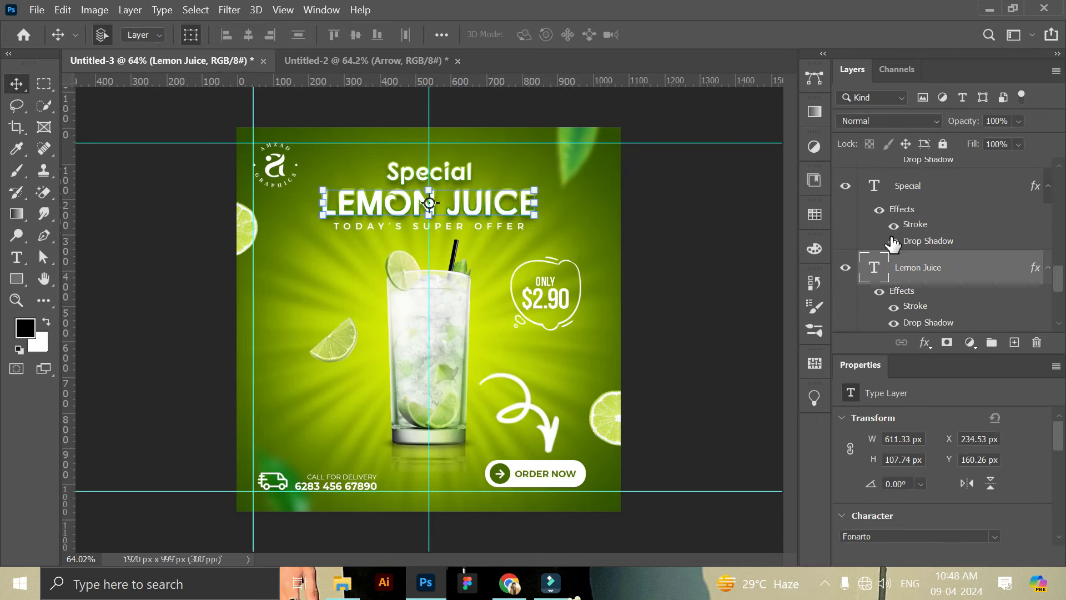
ctrl+click(917, 189)
scroll(944, 300, up, 3)
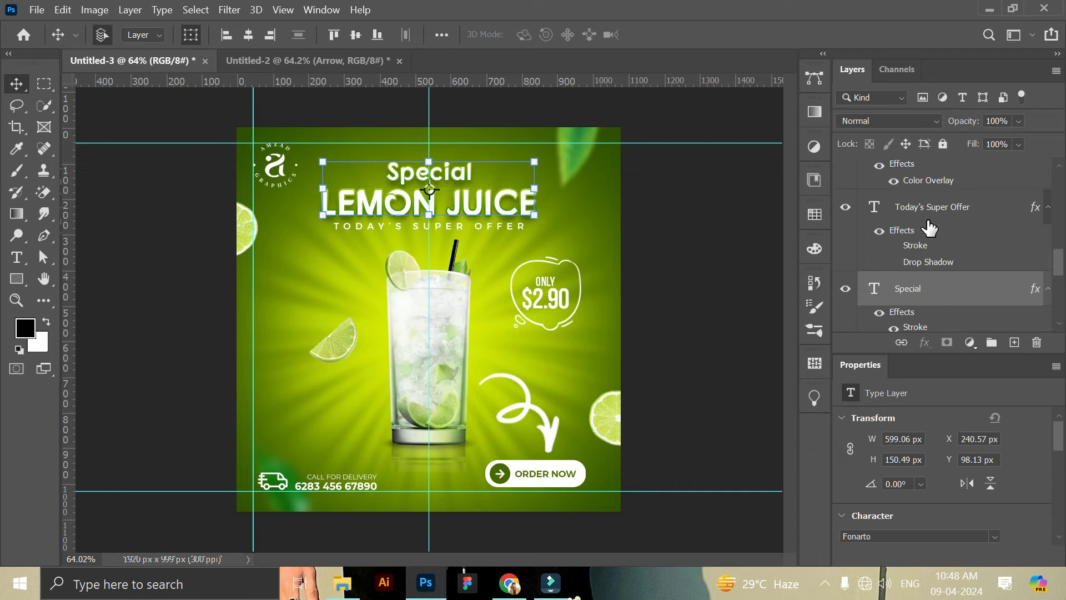
ctrl+click(931, 207)
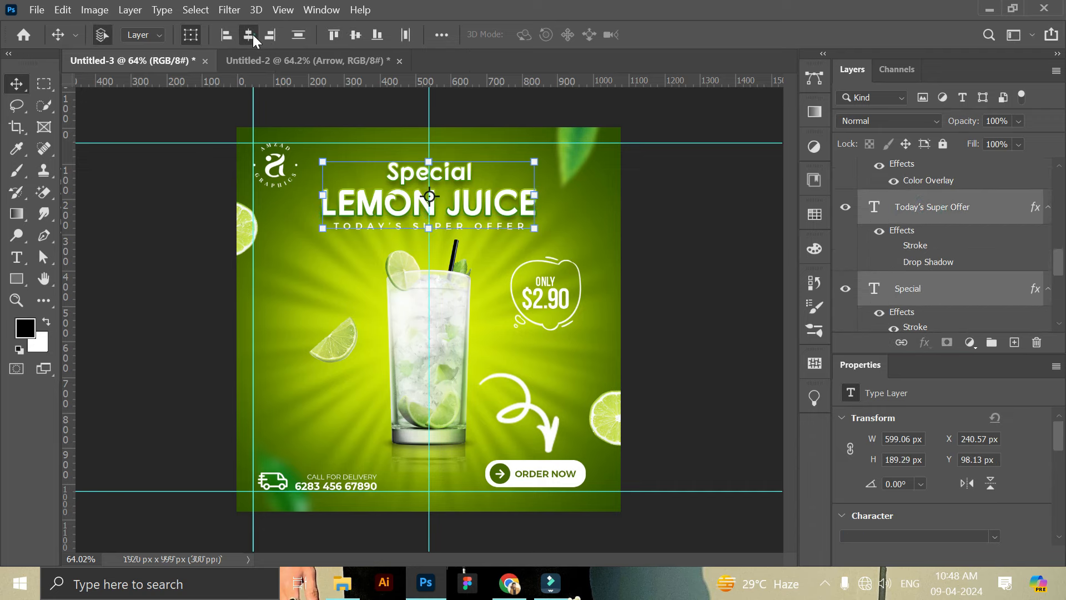
click(722, 214)
Step: Save the poster as a JPEG in the Downloads folder under the name "Lemon Juice Post Design"
key(ctrl+s)
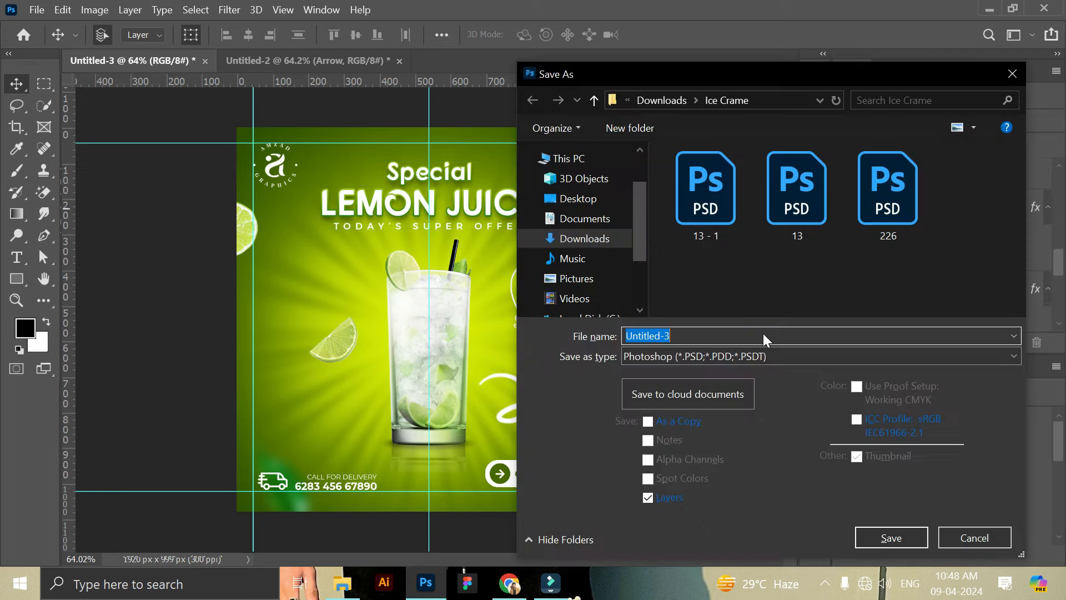
click(754, 354)
click(615, 240)
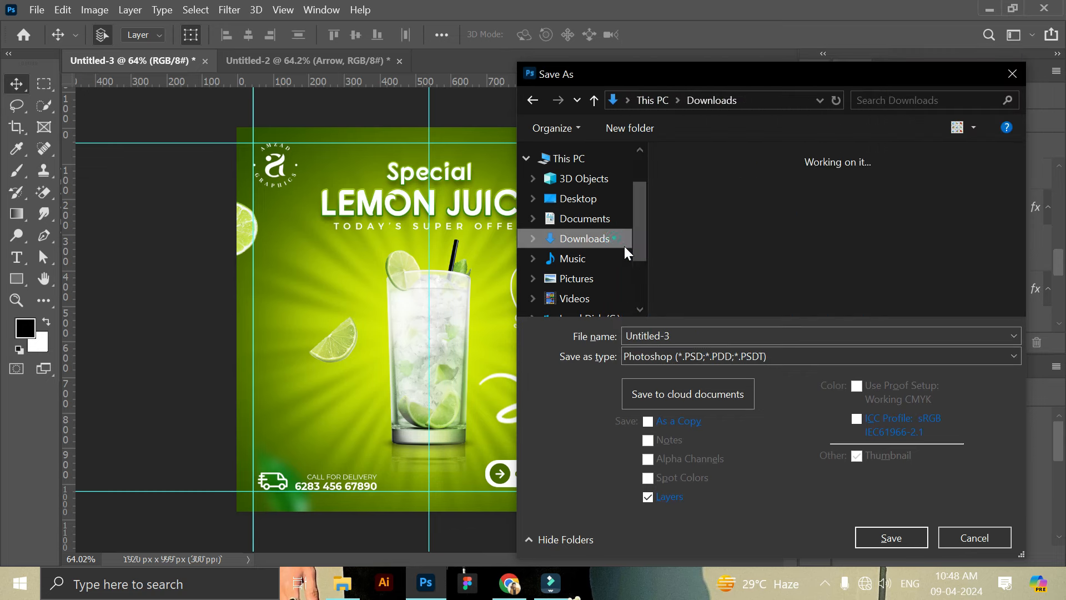
click(705, 356)
click(705, 173)
click(698, 335)
text(Lemon)
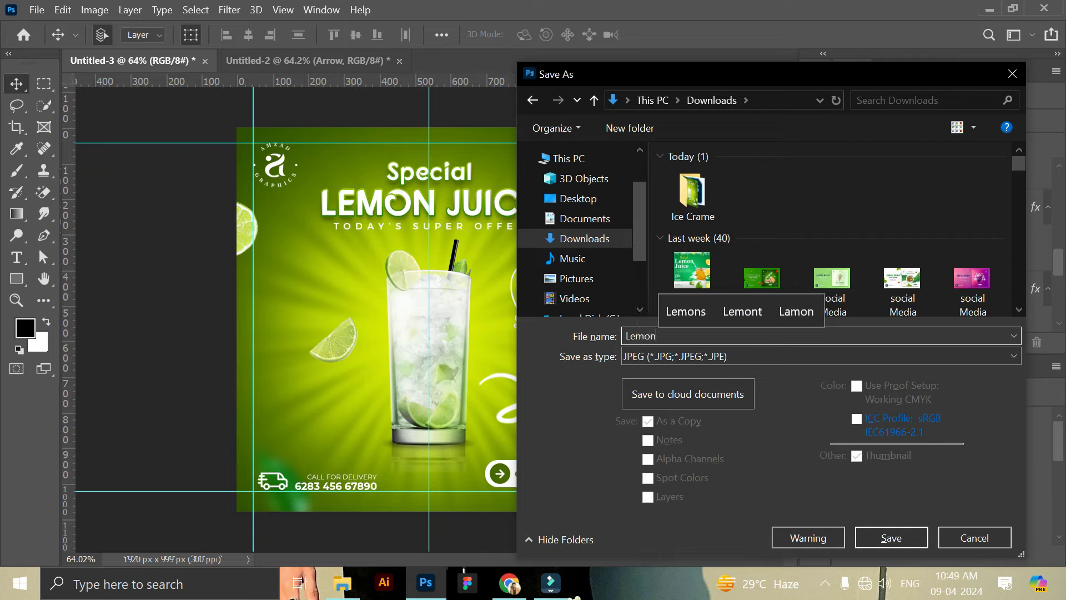
text( Jui)
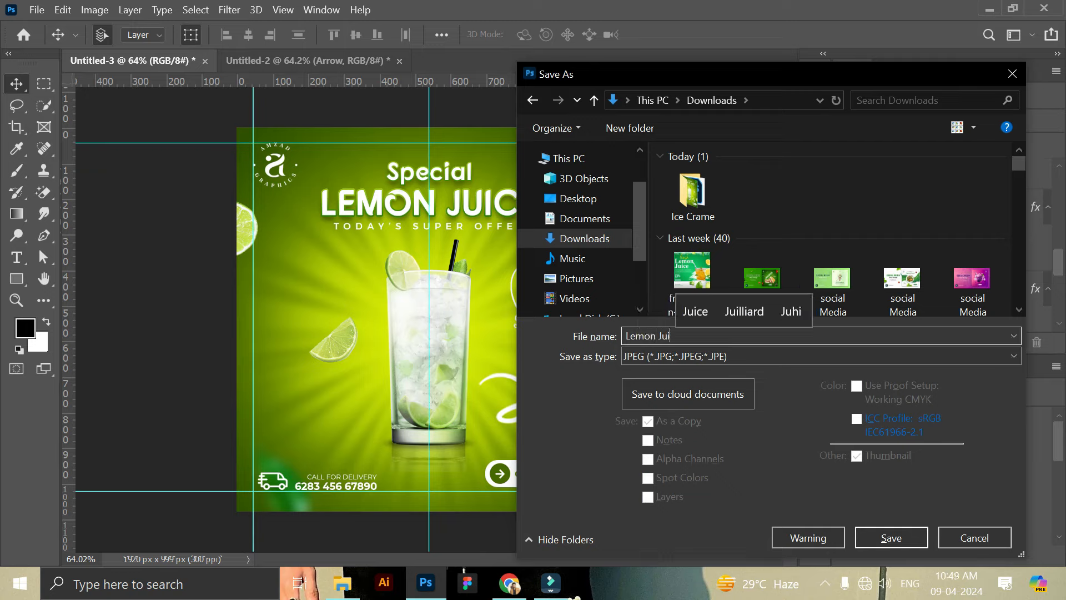
text(ce Post Design)
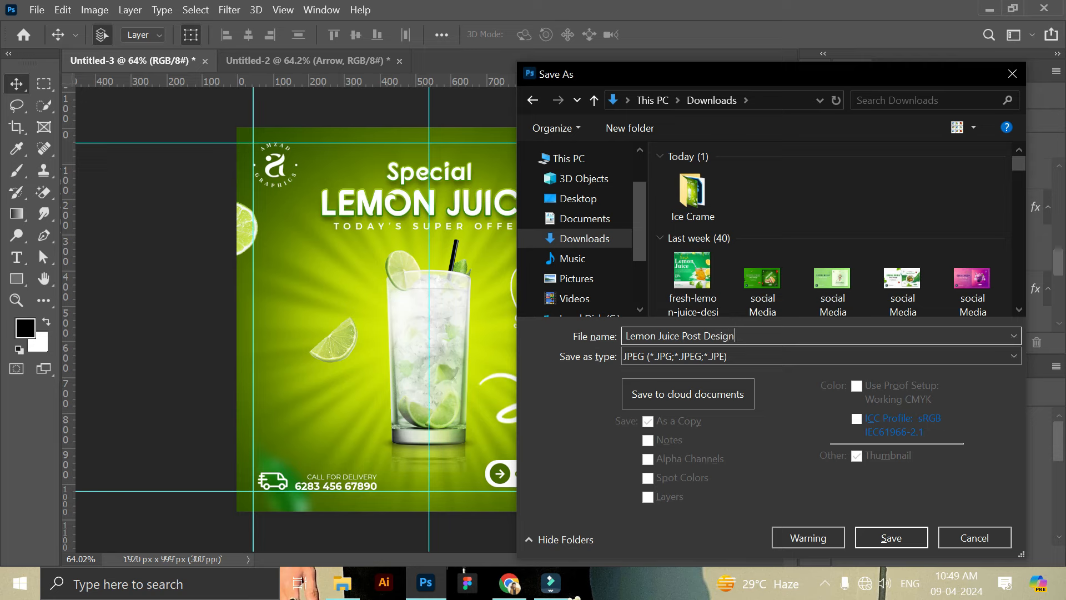
key(Return)
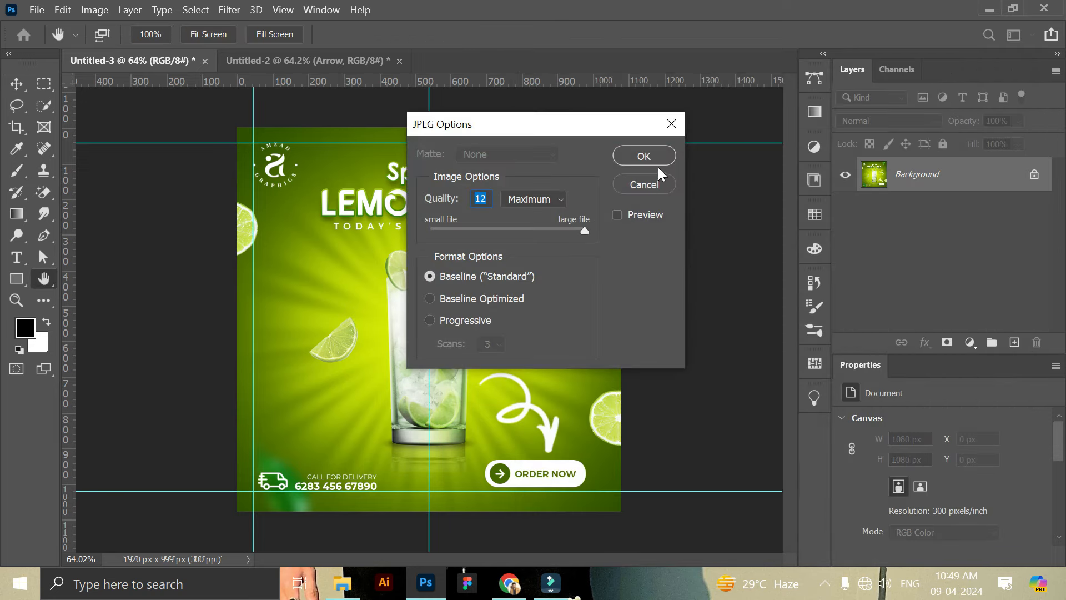